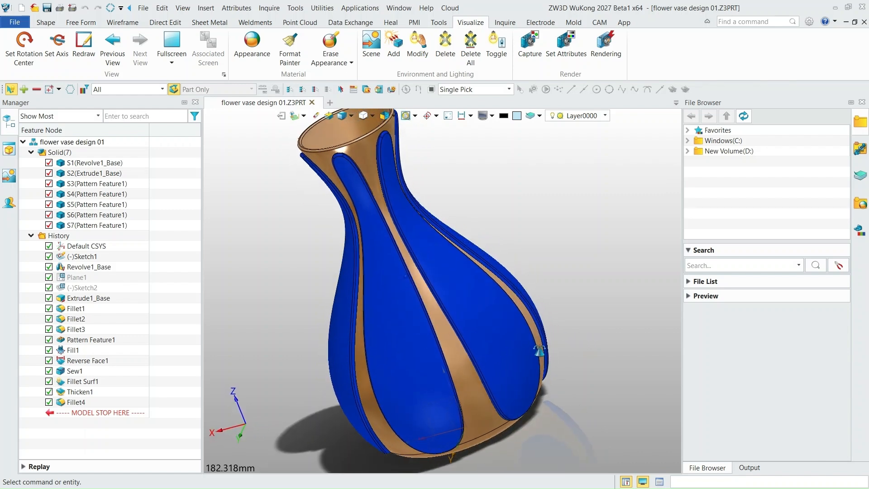
- Examine the finished flower vase reference model from several angles and distances
scroll(534, 325, "down", 2)
scroll(533, 323, "up", 1)
right_click_drag(523, 254, 557, 232)
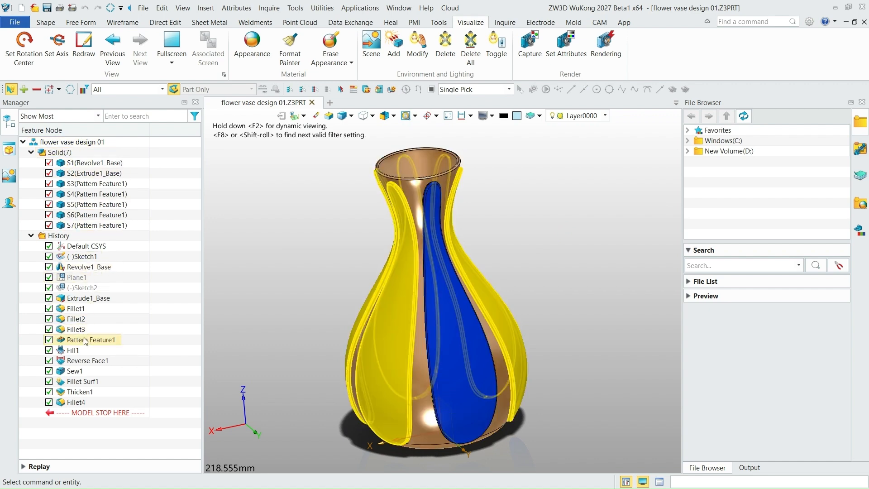
scroll(447, 342, "down", 1)
scroll(446, 342, "up", 1)
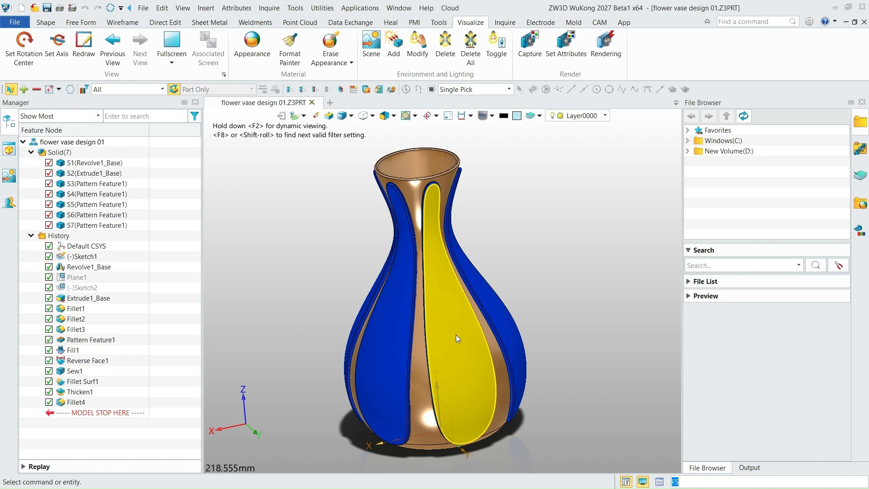
right_click_drag(456, 335, 434, 331)
scroll(433, 332, "down", 1)
scroll(516, 337, "up", 1)
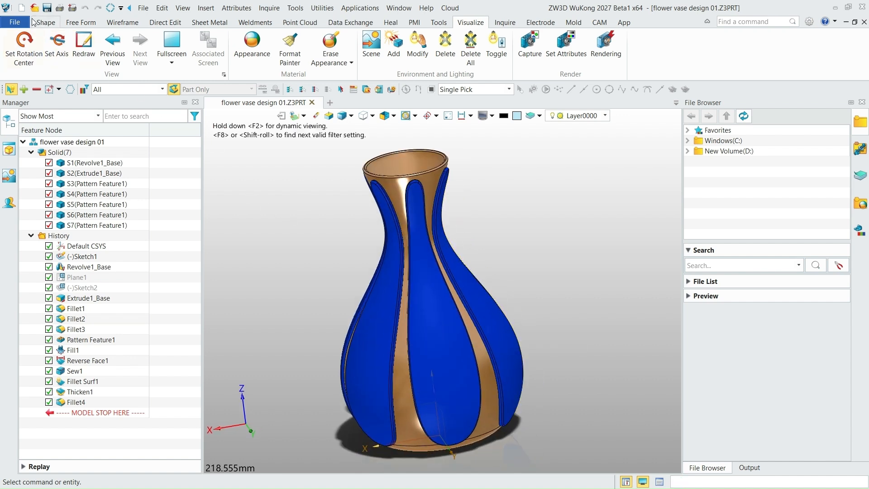
- Create a new blank standard part file named flower_vase
left_click(22, 8)
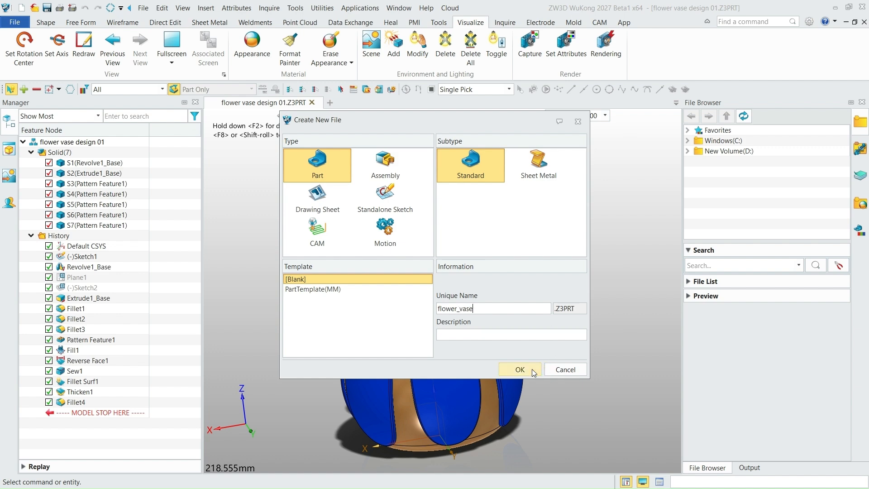
left_click(520, 369)
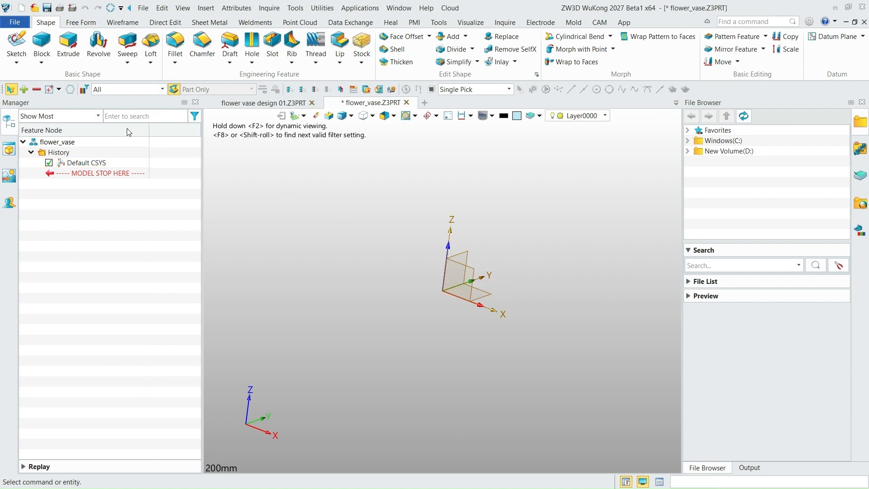
- Start a new sketch on the default XZ plane
scroll(396, 252, "down", 1)
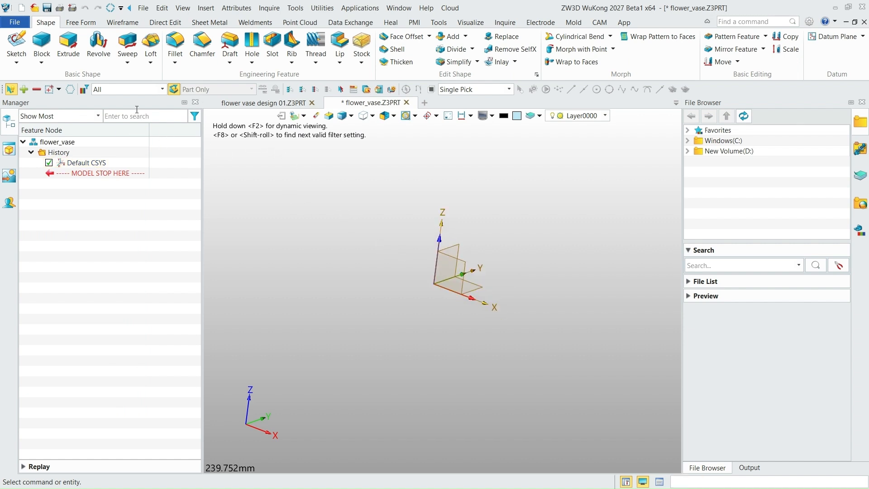
left_click(15, 40)
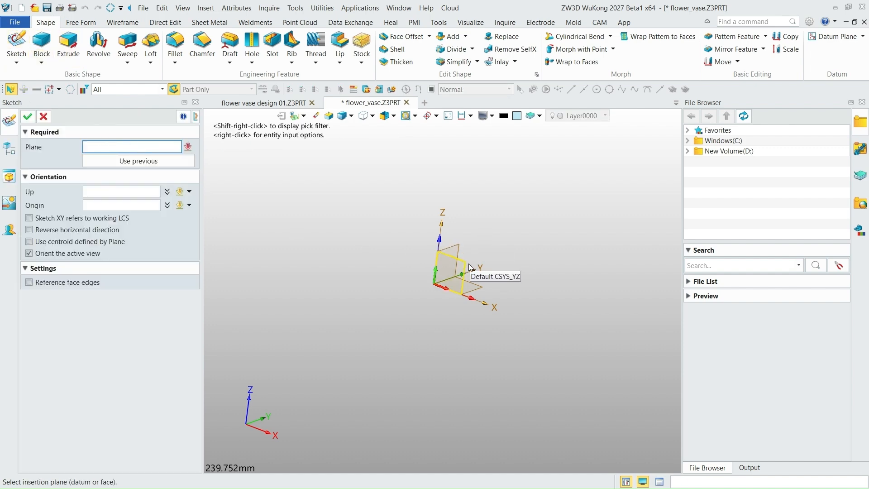
left_click(467, 285)
left_click(28, 117)
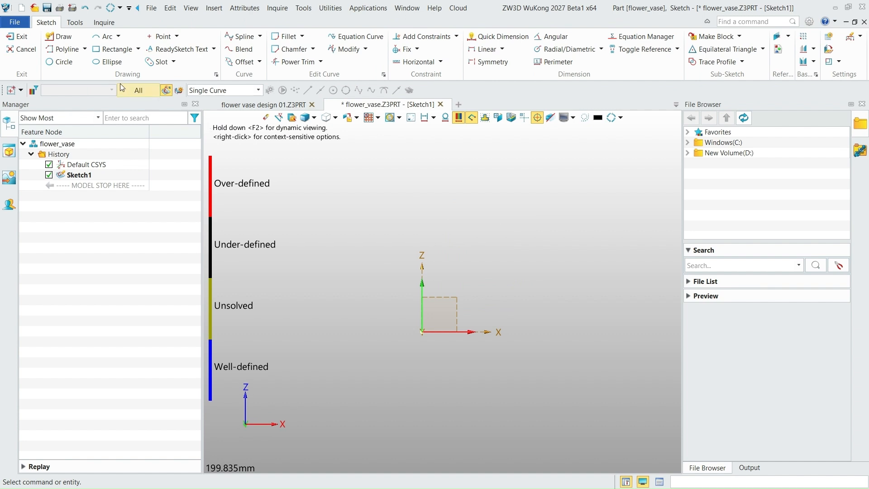
- Draw an open degree-3 spline through seven points as the vase profile, from about (39, 0) on the X axis to about (35, 160)
left_click(233, 39)
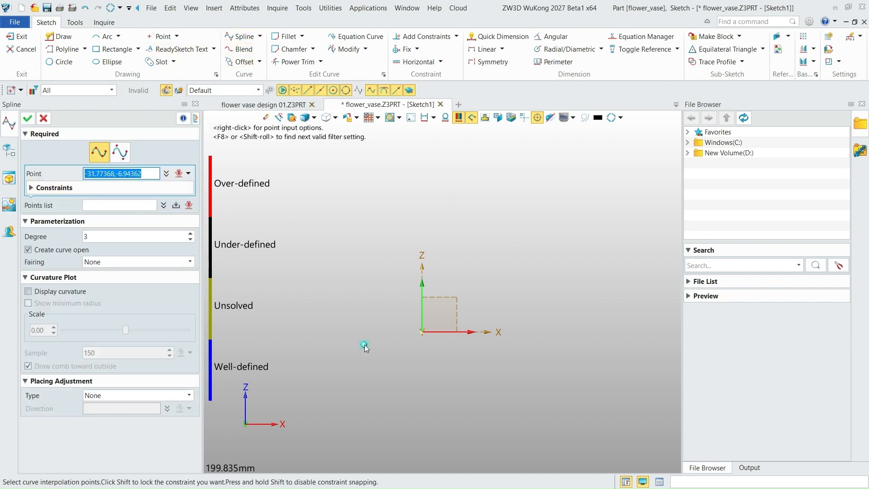
scroll(381, 389, "up", 2)
scroll(369, 393, "down", 2)
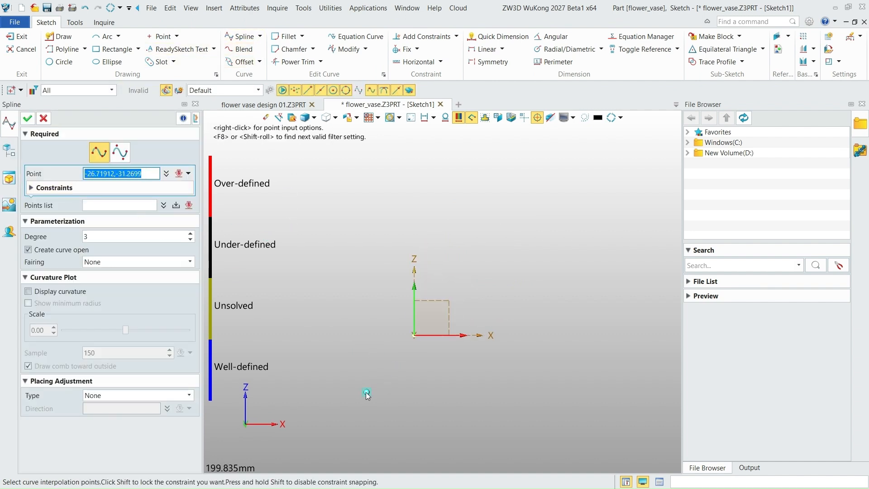
left_click(487, 336)
scroll(468, 364, "down", 3)
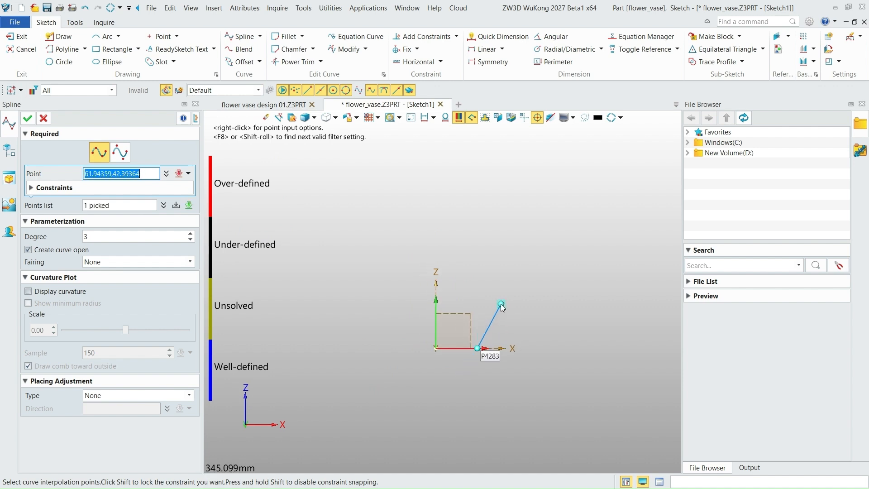
left_click(489, 322)
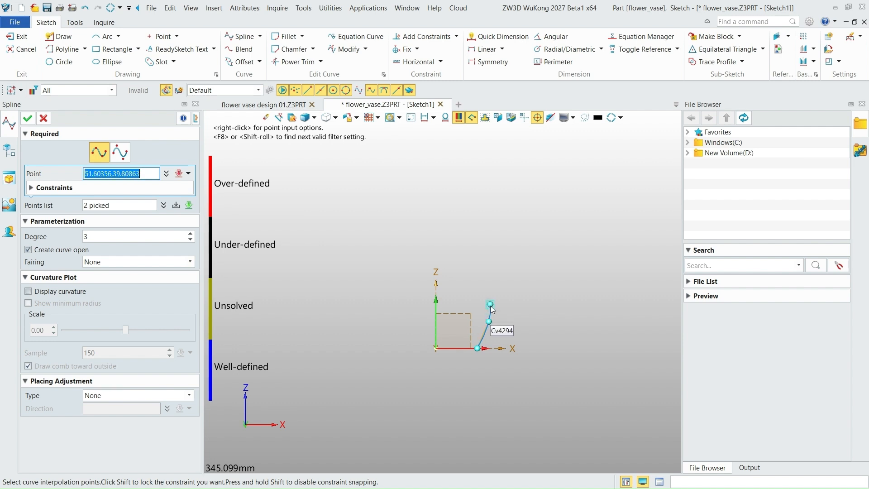
left_click(486, 276)
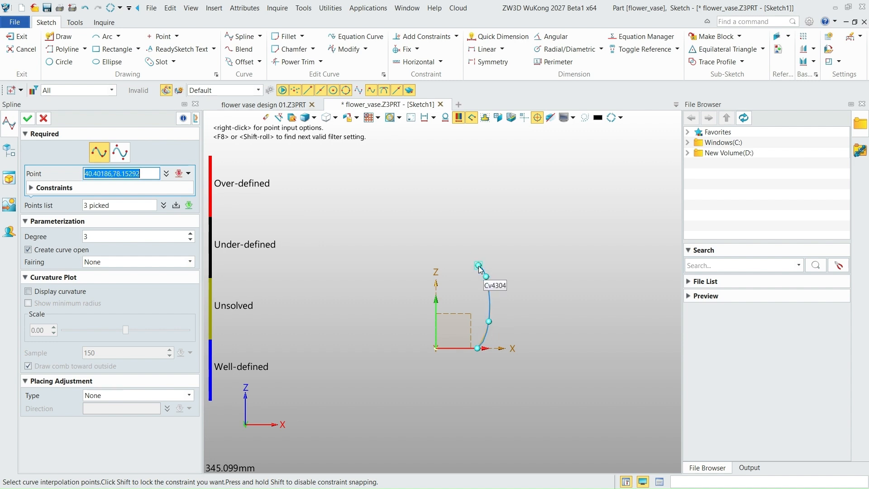
left_click(470, 244)
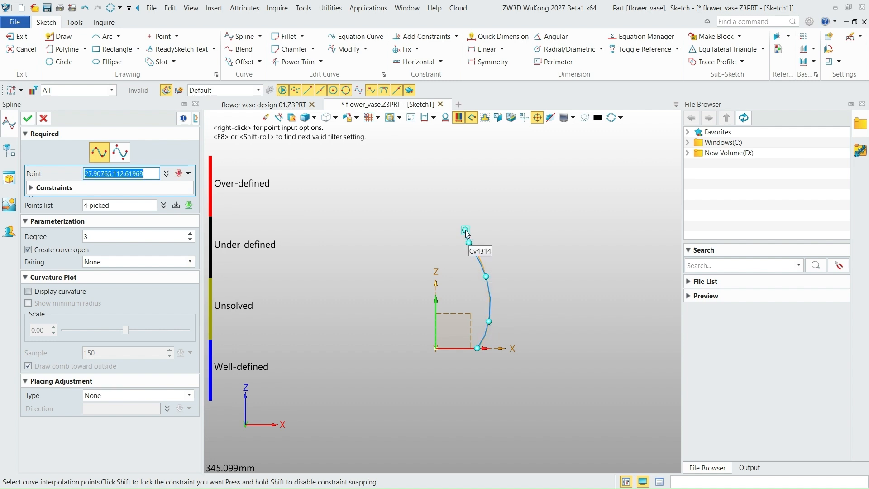
left_click(460, 216)
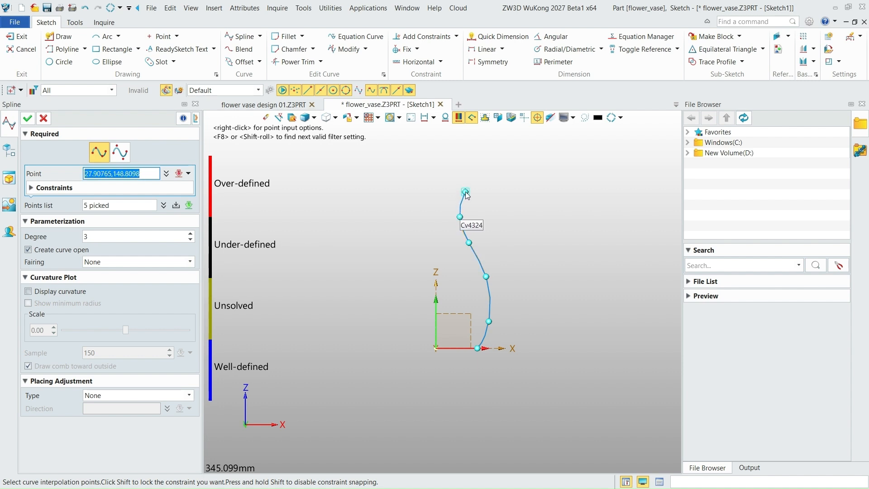
left_click(466, 191)
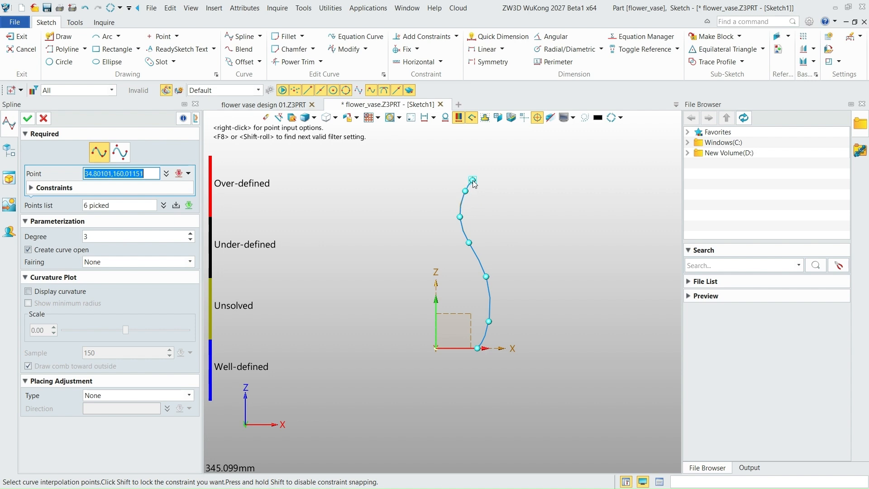
left_click(472, 180)
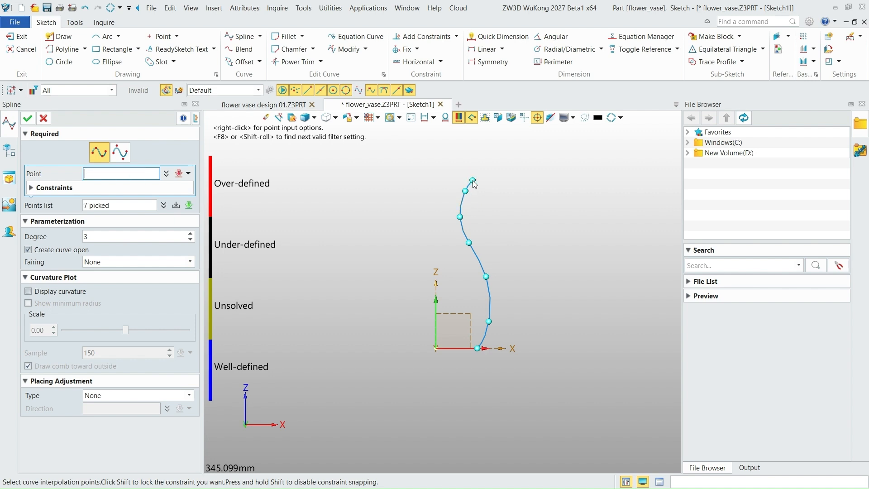
left_click(27, 118)
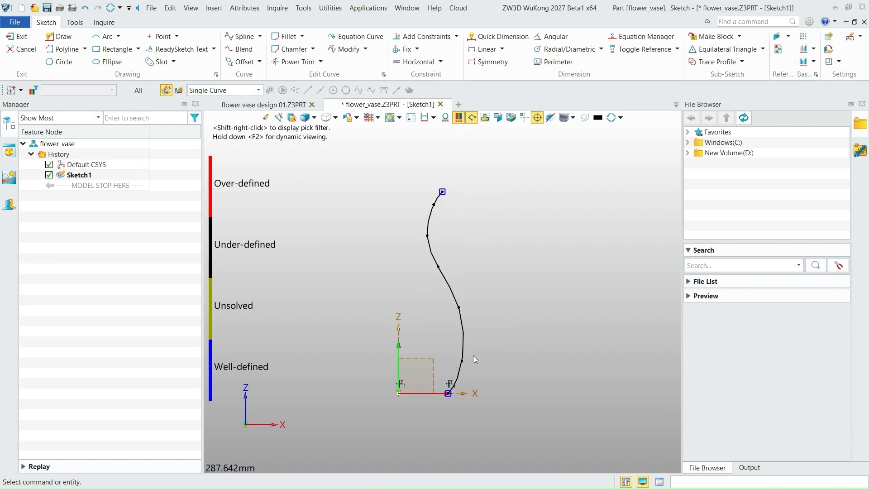
- Refine the profile spline by shifting its two lower body points slightly outward and its upper endpoint up and outward, and finish the sketch
scroll(471, 361, "up", 1)
mouse_move(461, 361)
left_mouse_down()
mouse_move(467, 366)
mouse_move(463, 360)
left_mouse_up()
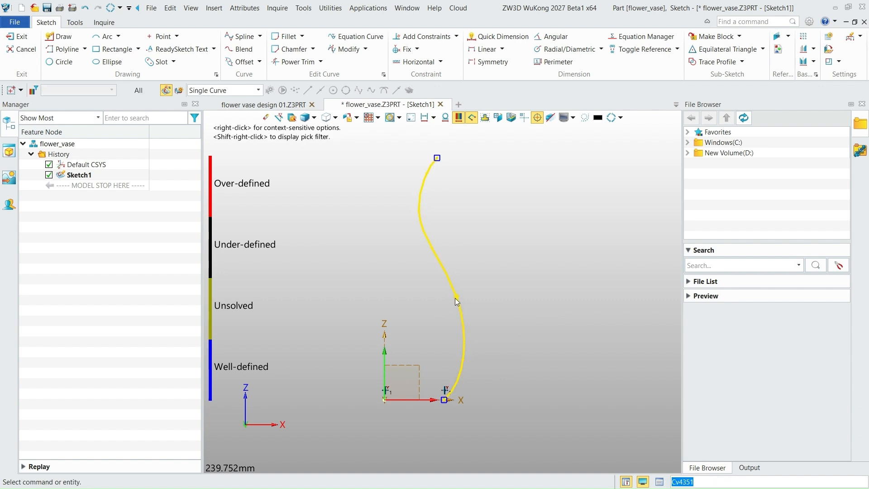
left_click_drag(456, 298, 459, 299)
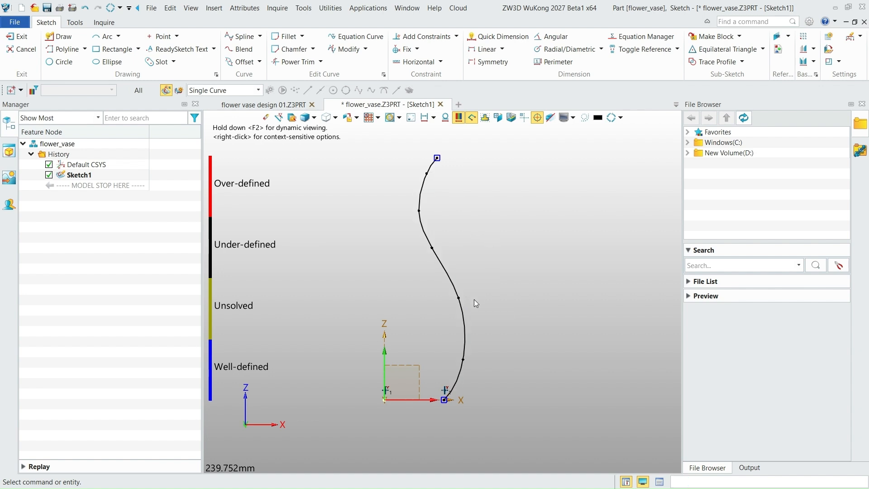
scroll(453, 251, "down", 2)
scroll(443, 190, "up", 1)
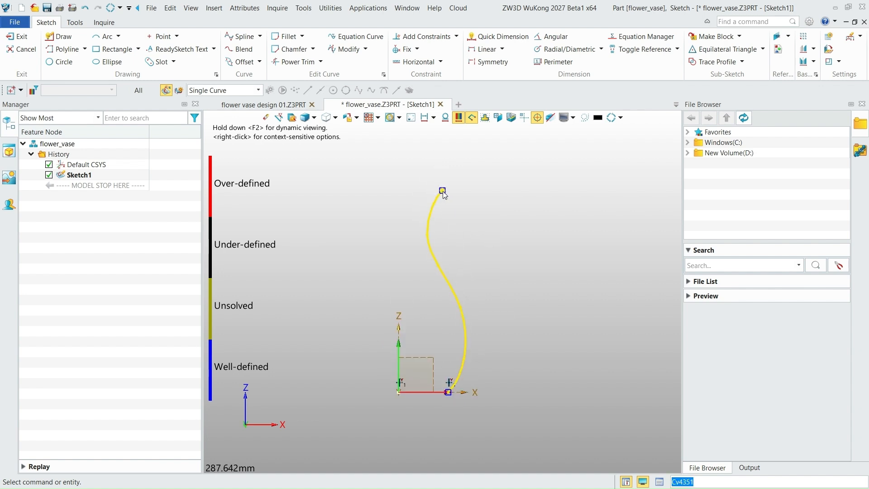
left_click_drag(443, 190, 448, 181)
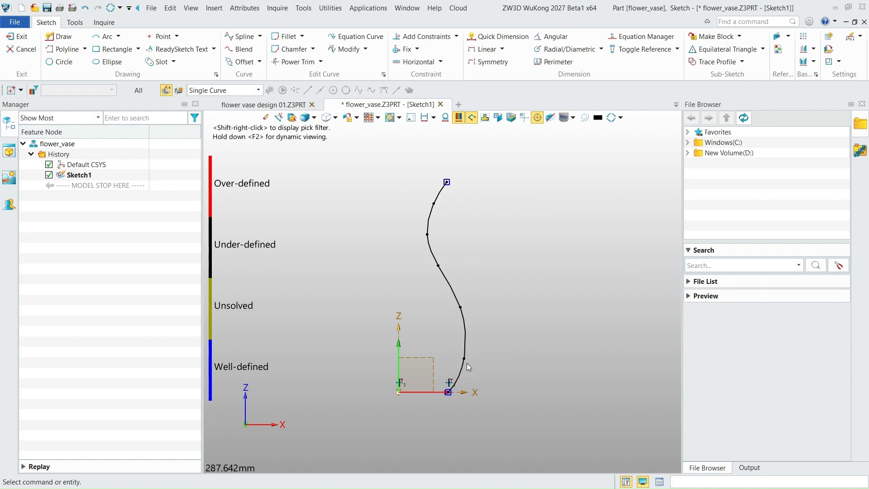
left_click(18, 36)
- Revolve the profile sketch from 0 to 360 degrees about the Z axis as a new base shape
mouse_move(446, 318)
middle_mouse_down()
mouse_move(446, 353)
mouse_move(456, 333)
mouse_move(439, 330)
mouse_move(451, 336)
middle_mouse_up()
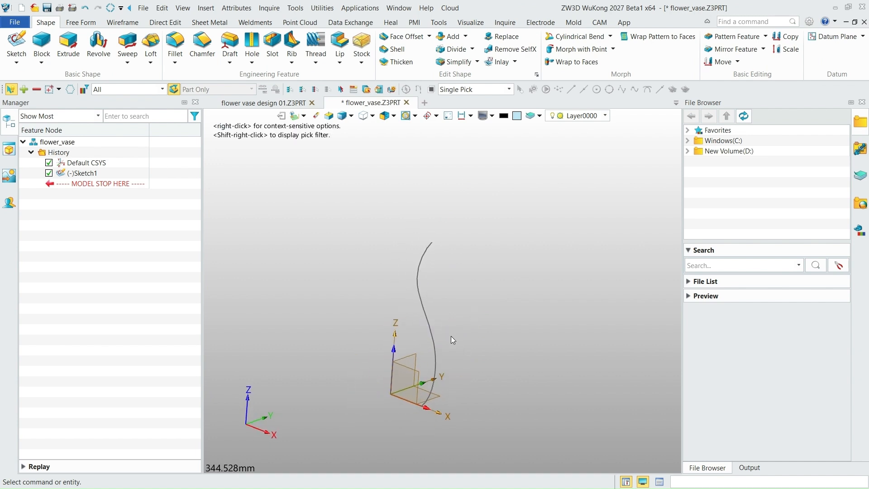
scroll(434, 344, "down", 2)
scroll(432, 344, "up", 3)
scroll(436, 285, "up", 1)
scroll(436, 284, "down", 2)
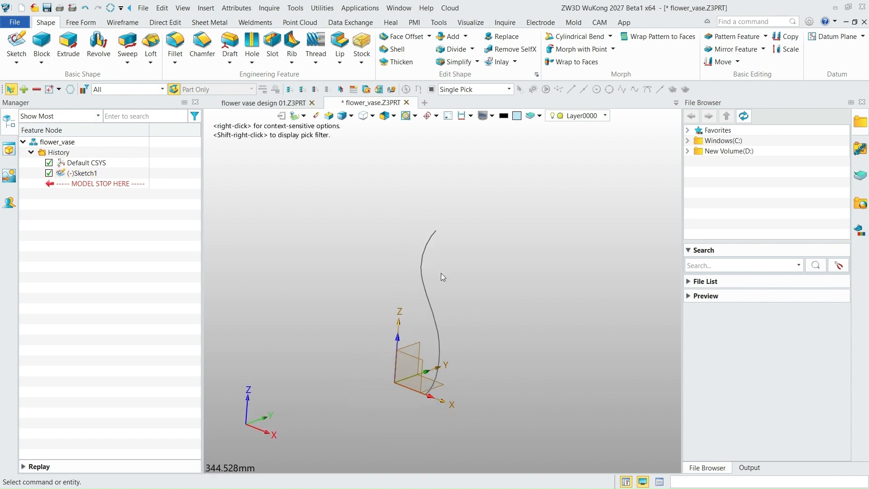
scroll(437, 319, "up", 2)
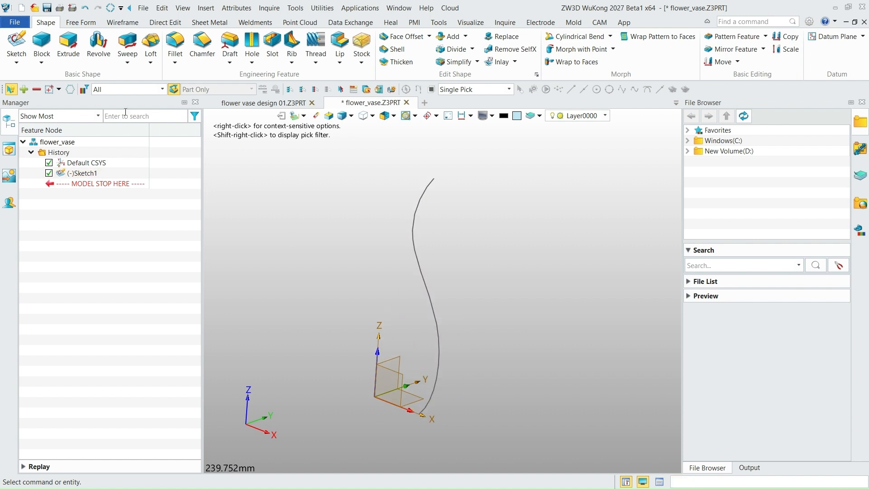
left_click(99, 46)
left_click(415, 268)
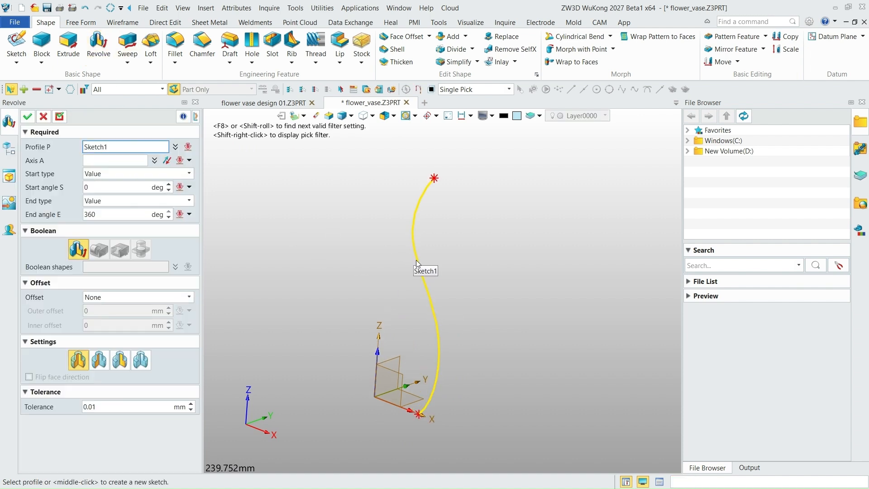
left_click(98, 160)
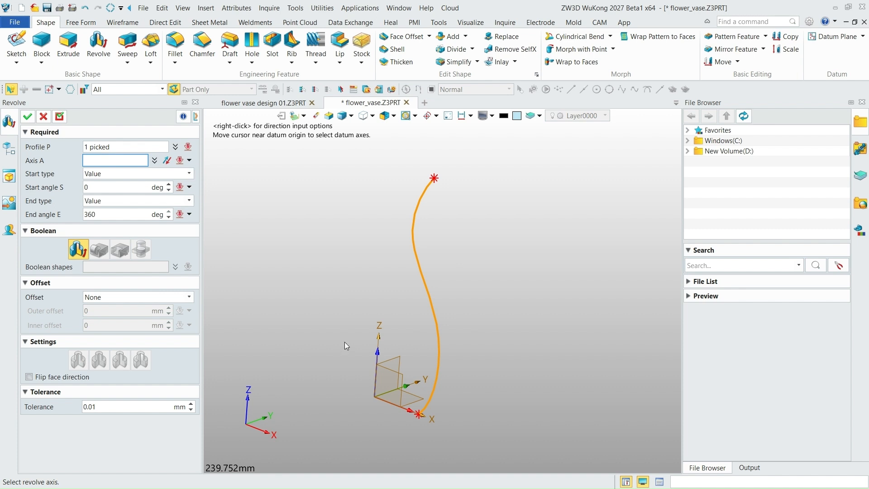
left_click(378, 352)
scroll(493, 328, "down", 1)
right_click_drag(505, 343, 499, 326)
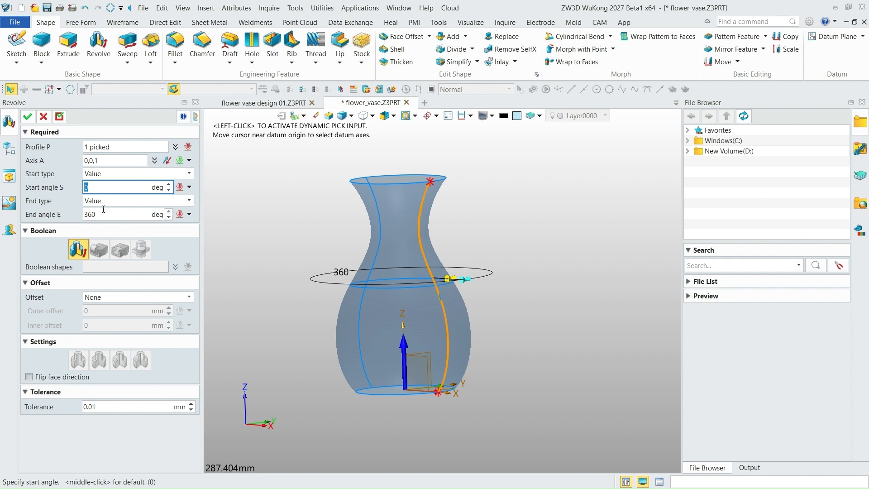
left_click(27, 117)
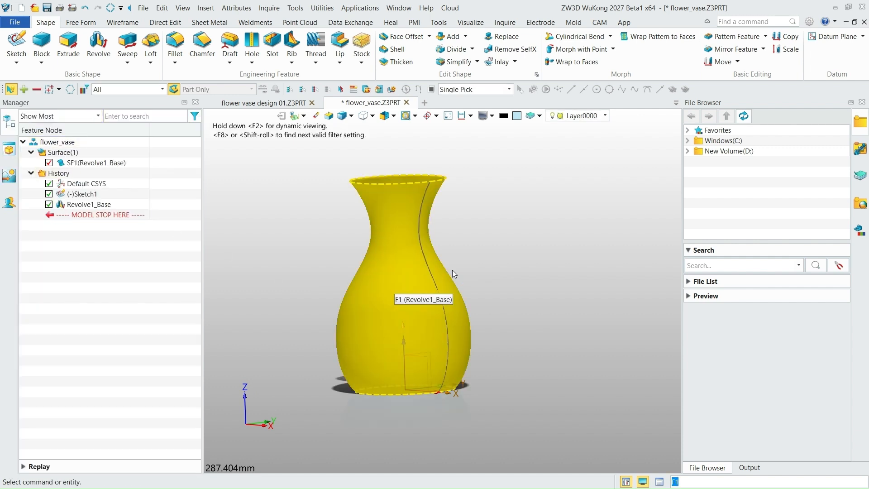
- Inspect the revolved vase surface from several angles, including its open rim and base
scroll(432, 251, "down", 2)
scroll(433, 251, "up", 2)
right_click_drag(441, 269, 334, 263)
right_click_drag(465, 297, 407, 317)
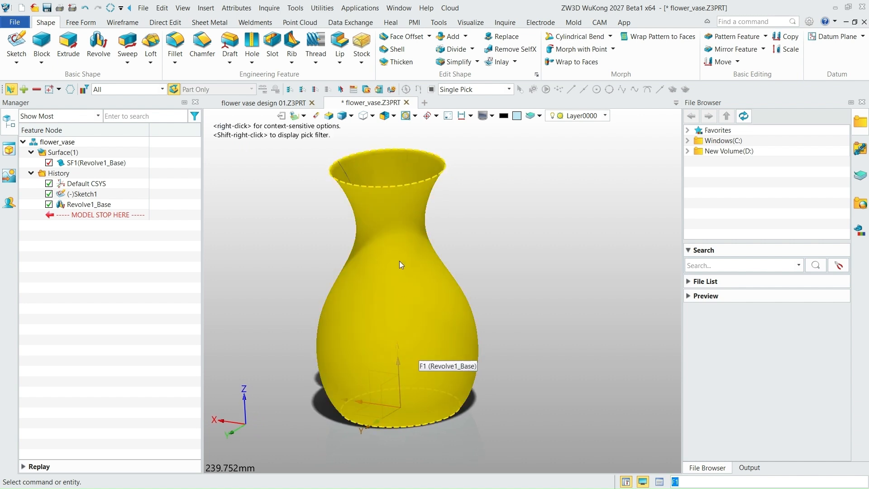
scroll(430, 245, "up", 1)
scroll(432, 246, "down", 1)
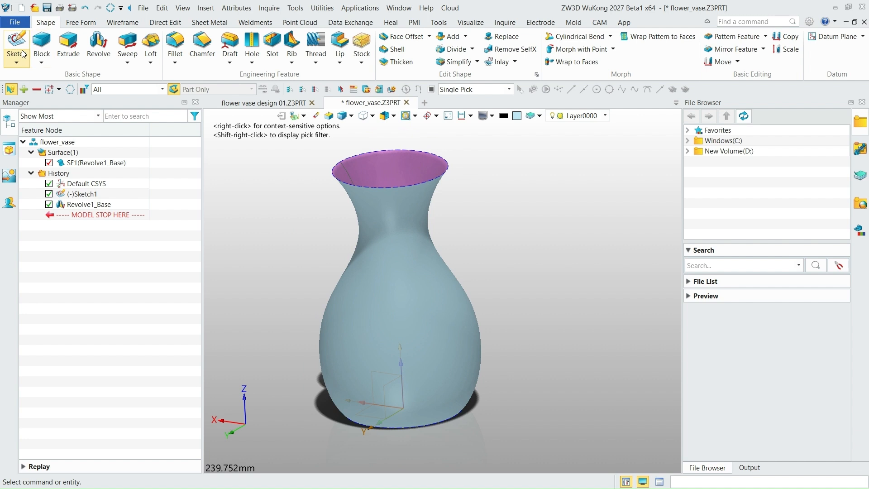
scroll(420, 241, "up", 1)
scroll(420, 242, "down", 2)
right_click_drag(425, 243, 337, 267)
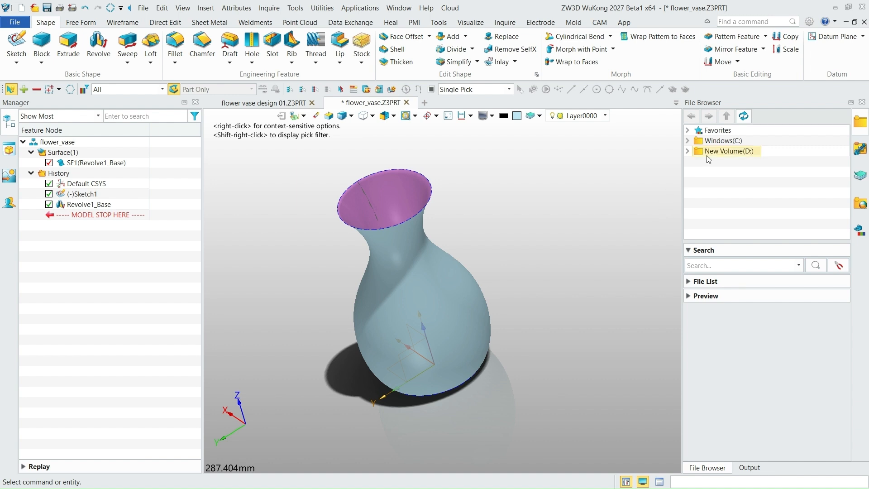
- Create a datum plane offset -69 mm from the default YZ plane, standing outside the vase body
left_click(863, 36)
left_click(824, 74)
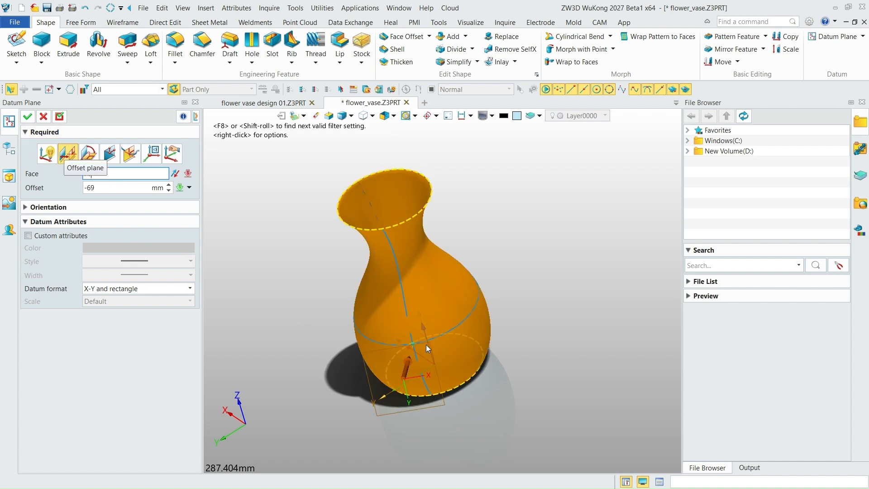
left_click(426, 354)
scroll(425, 361, "up", 4)
scroll(424, 361, "down", 10)
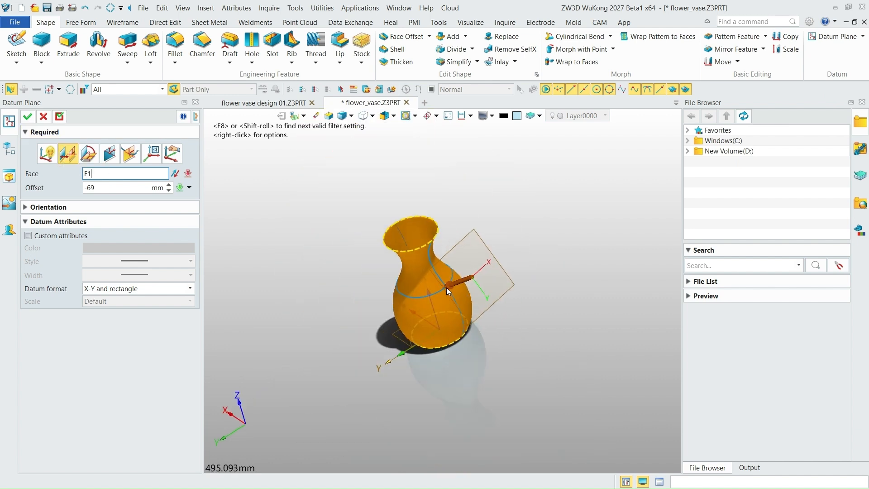
right_click_drag(441, 333, 462, 328)
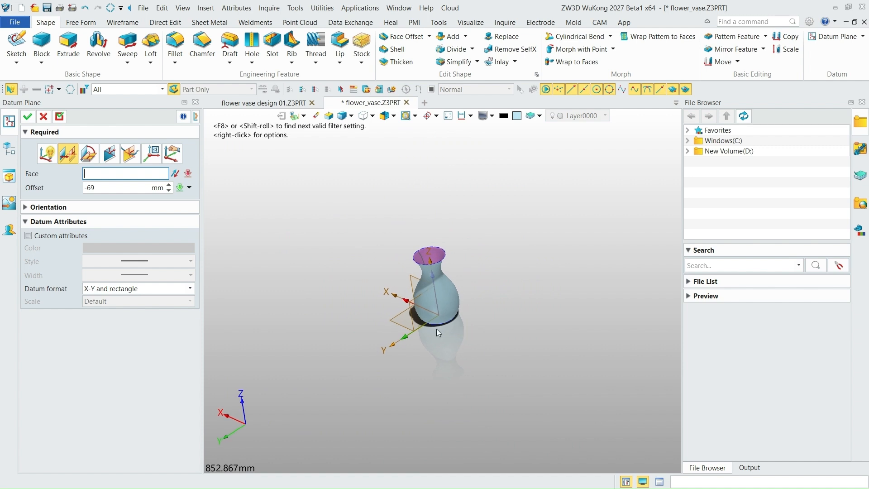
left_click(414, 327)
right_click_drag(508, 332, 542, 305)
scroll(482, 320, "up", 2)
right_click_drag(479, 322, 446, 319)
scroll(455, 312, "down", 1)
scroll(454, 313, "up", 3)
scroll(455, 312, "up", 2)
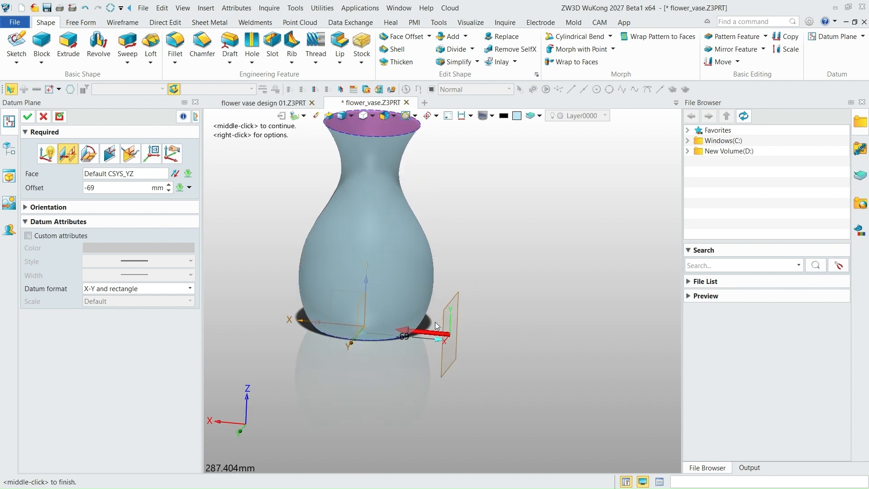
left_click(28, 118)
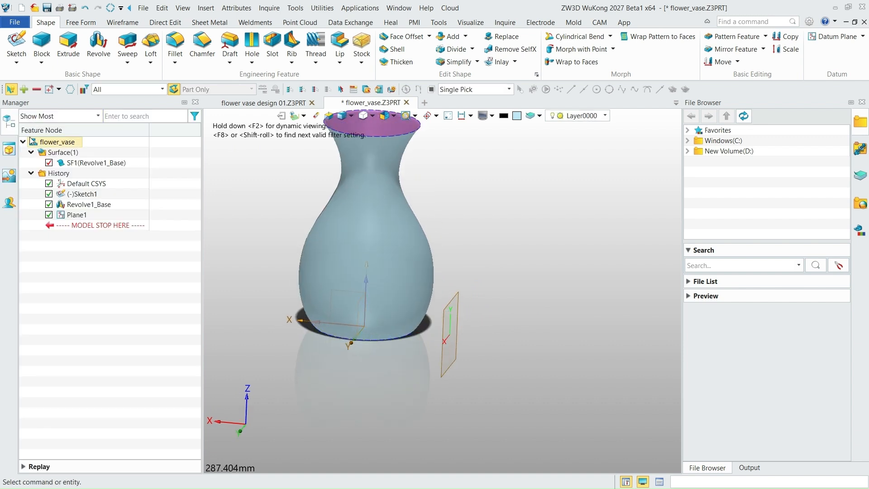
- Start a new sketch on the offset datum plane beside the vase
left_click(16, 45)
left_click(450, 311)
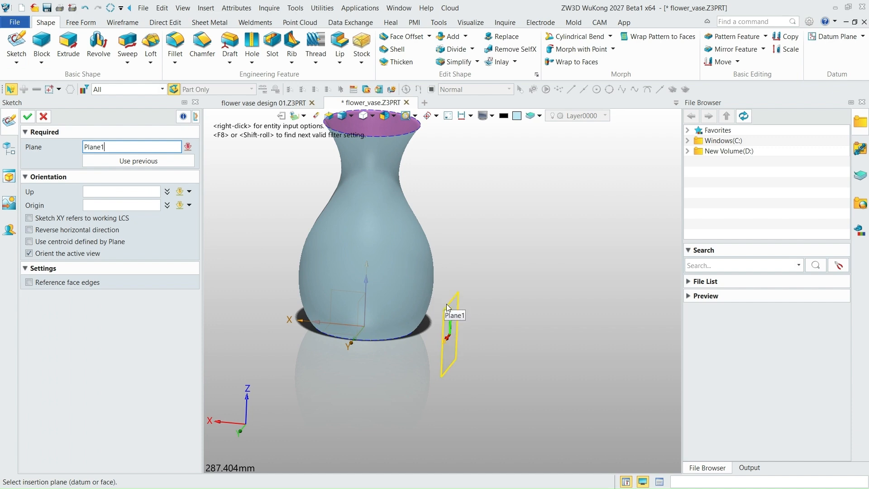
left_click(28, 118)
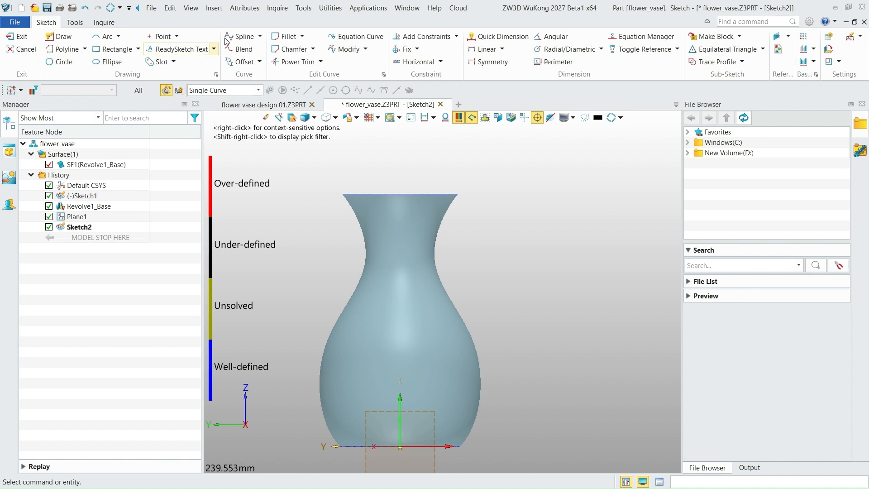
- Draw an open degree-3 spline through eight points as half an outline, from about (0, 16) to about (0, 160) on the vertical axis
left_click(241, 37)
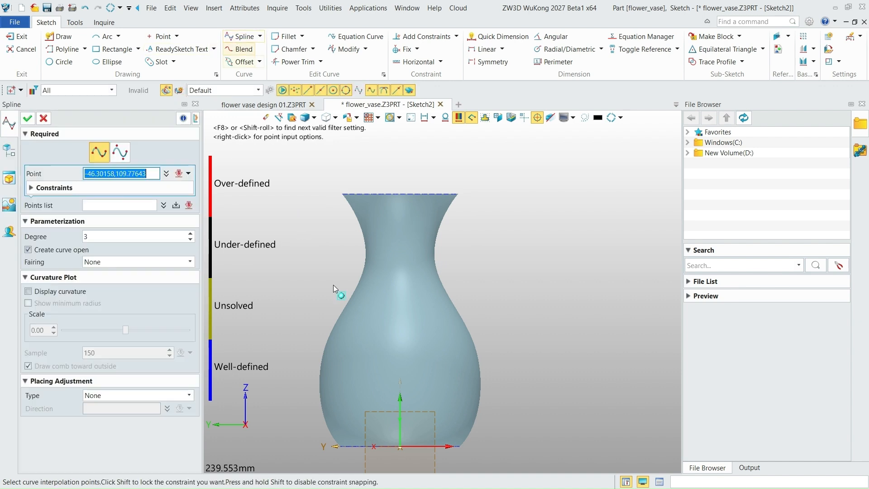
left_click(400, 423)
left_click(386, 414)
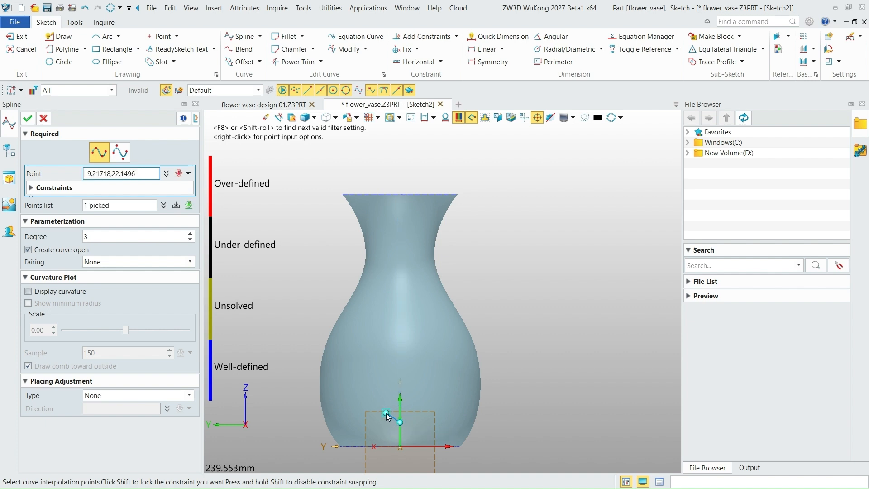
left_click(375, 364)
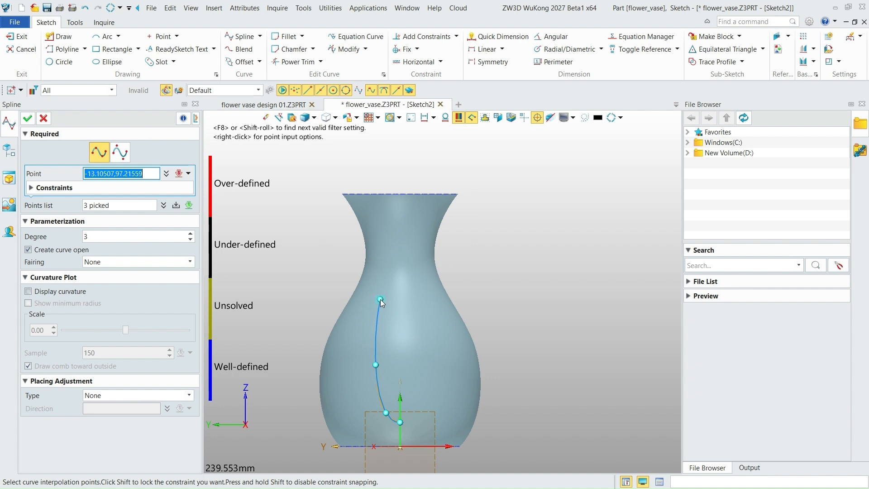
left_click(380, 300)
left_click(387, 267)
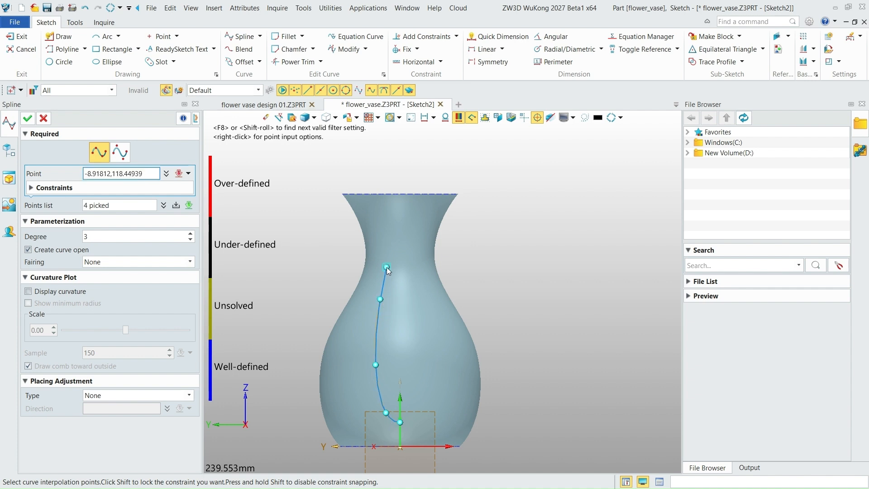
left_click(384, 237)
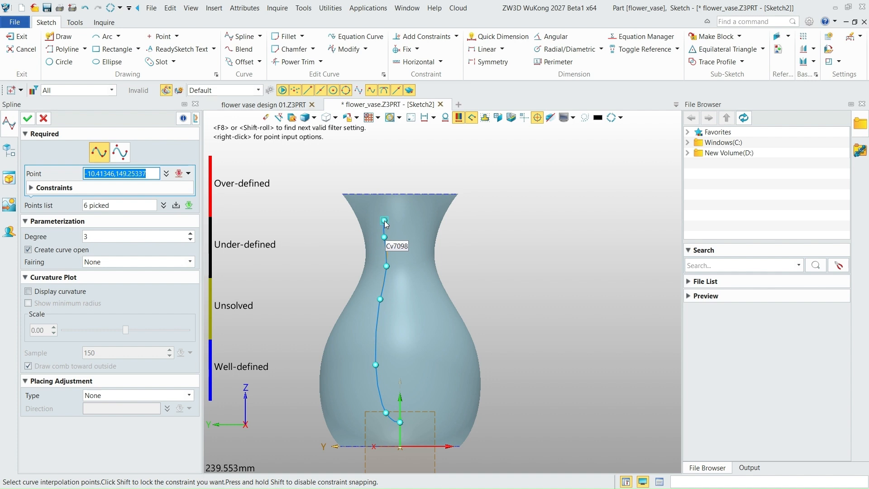
left_click(385, 214)
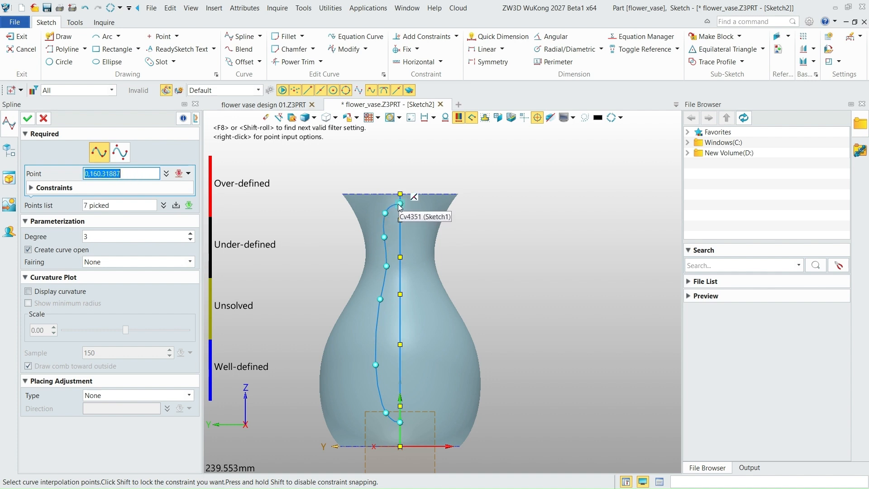
left_click(400, 204)
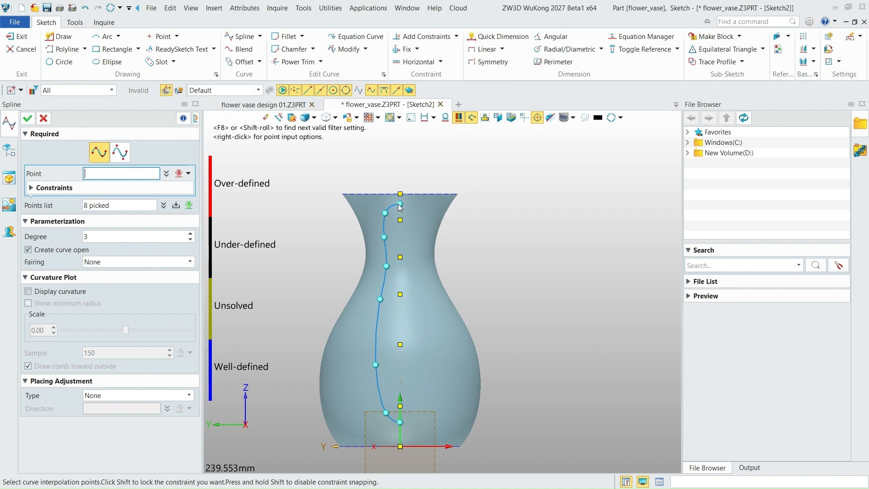
left_click(29, 119)
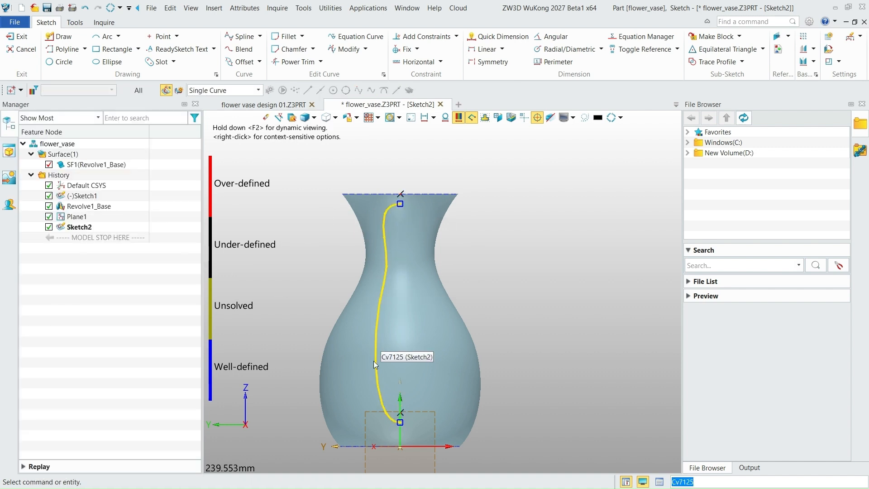
- Shift the half-outline's two lower interior spline points outward and slightly up to widen its belly
left_click_drag(374, 363, 371, 360)
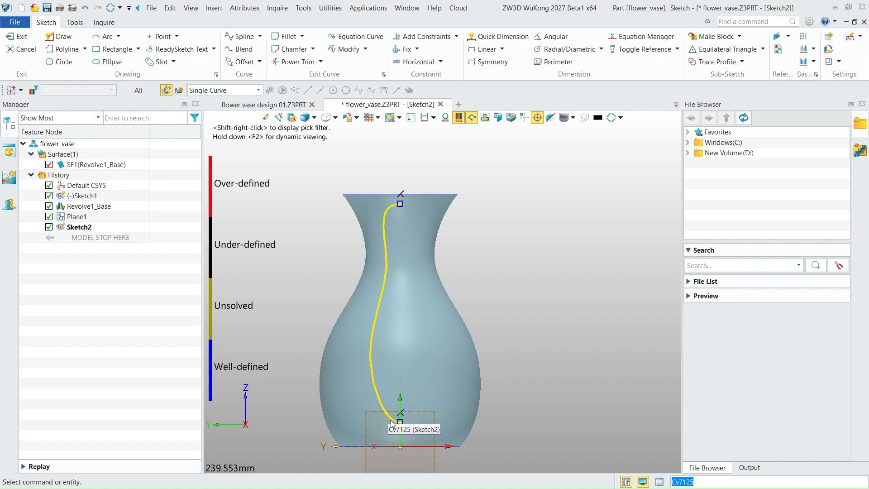
left_click_drag(389, 418, 386, 411)
left_click(382, 410)
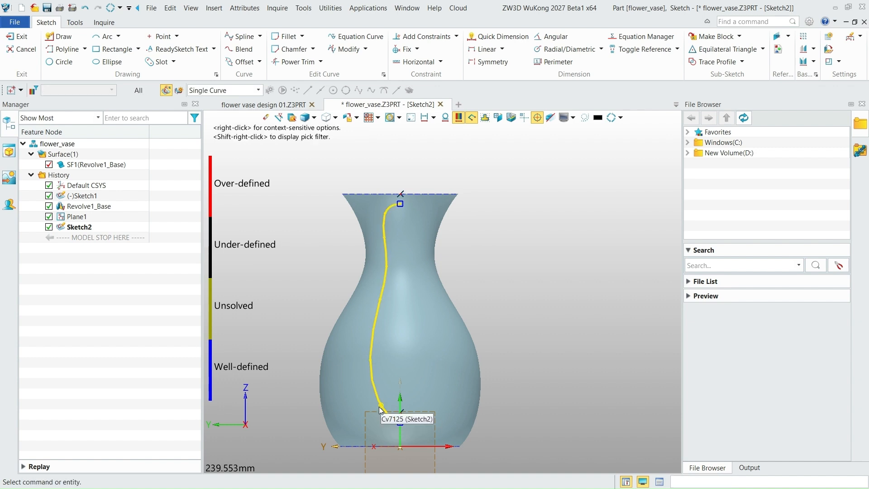
left_click(369, 360)
left_click(369, 360)
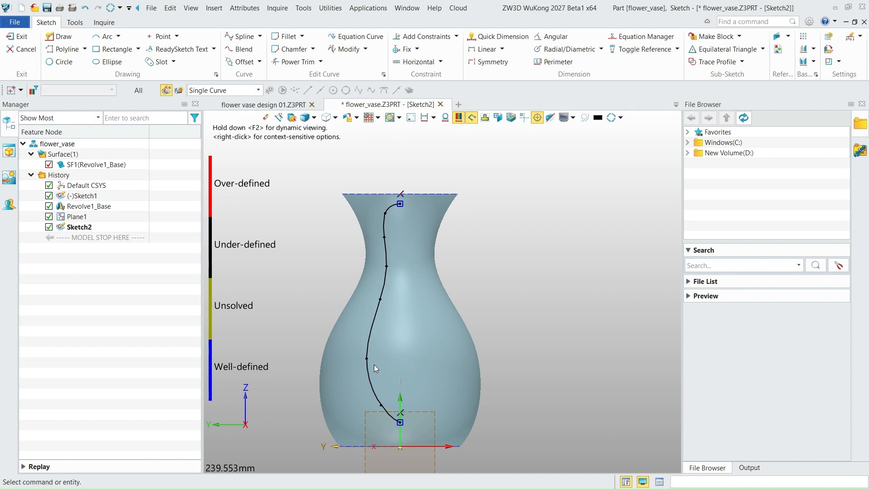
- Lower the four upper interior points of the half-outline spline slightly to follow the vase's neck
left_click(381, 300)
left_click(380, 310)
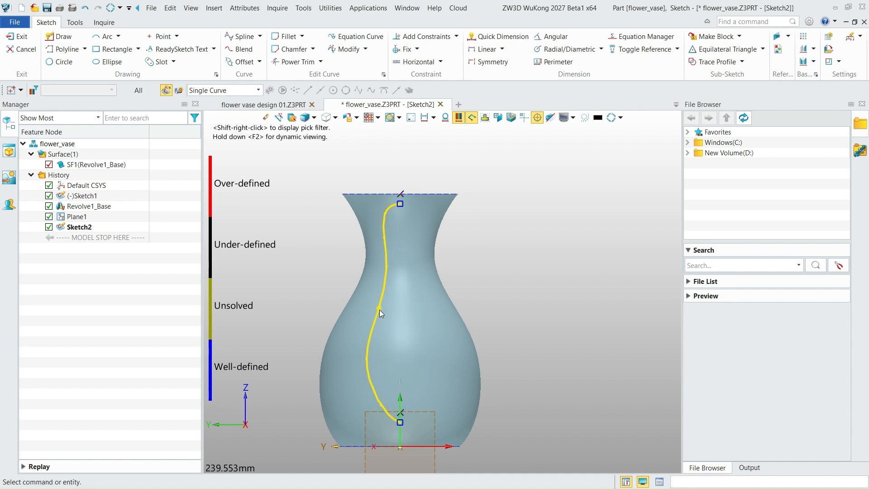
left_click(386, 267)
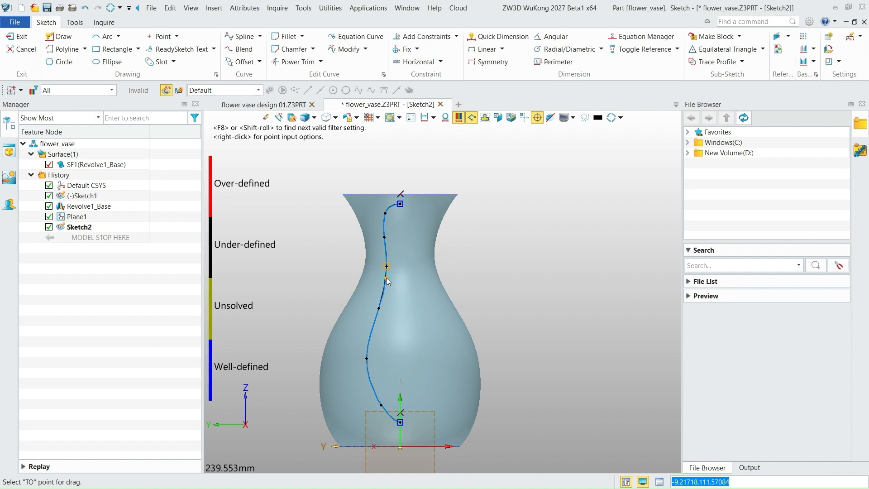
left_click(384, 237)
left_click(385, 237)
left_click(386, 246)
left_click(383, 215)
left_click(384, 219)
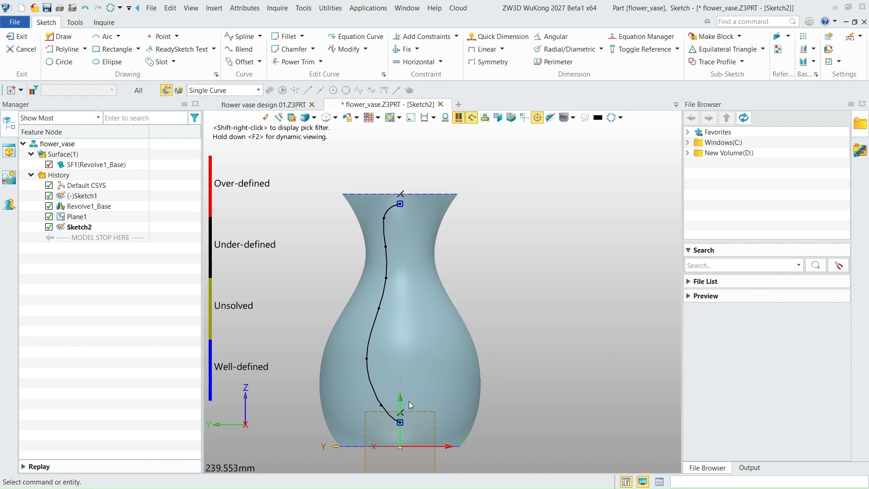
- Move the lowest interior spline point slightly outward to round the bottom of the half-outline
left_click(381, 410)
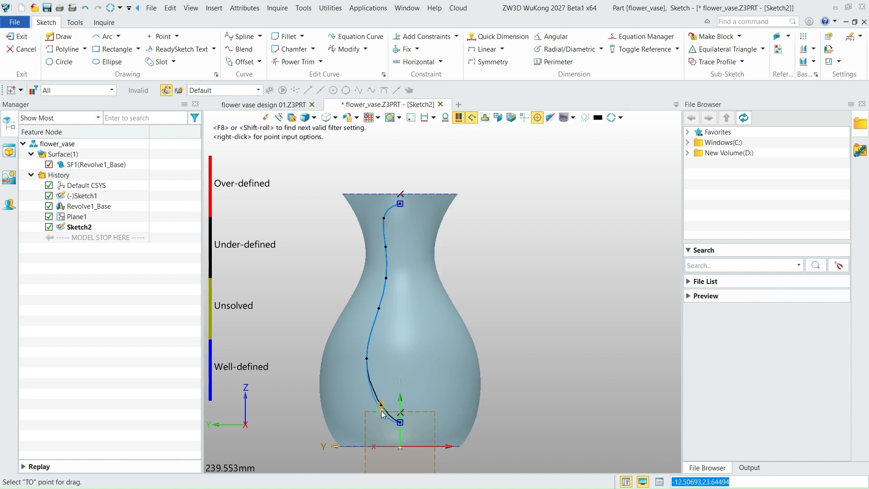
left_click(383, 414)
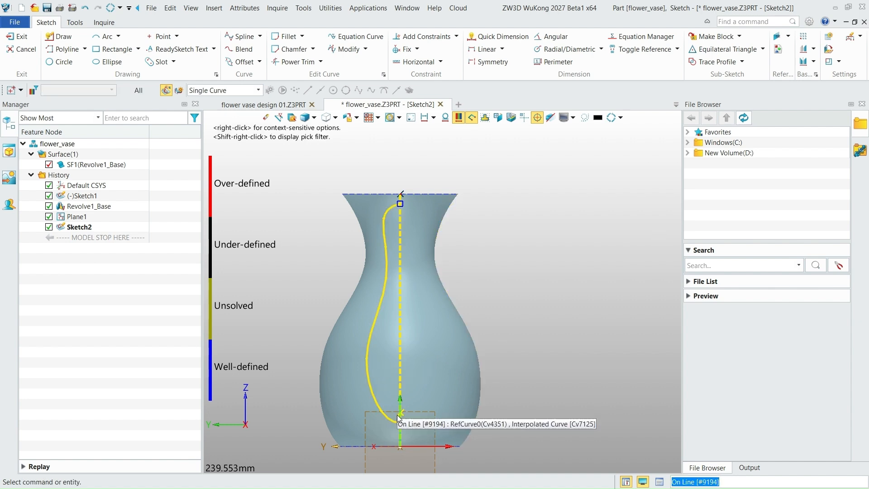
left_click_drag(379, 413, 377, 406)
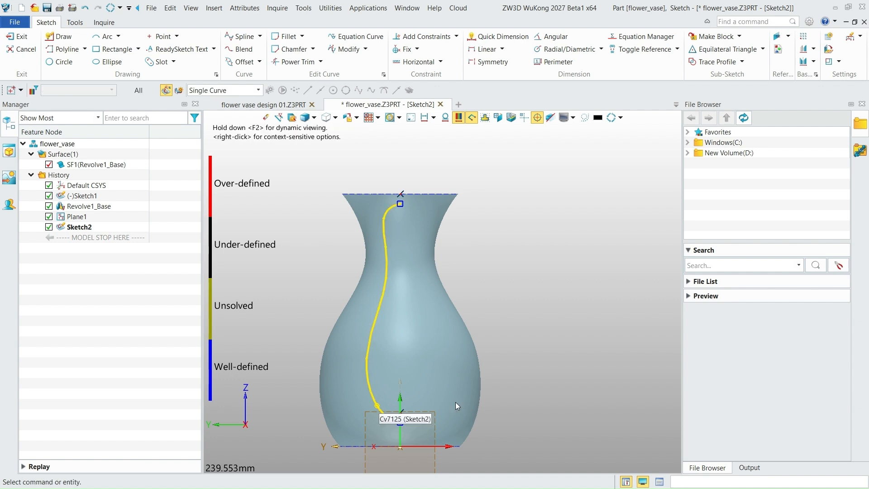
- Mirror the half-outline spline about the vertical sketch axis, keeping the original, to close the outline
left_click(806, 62)
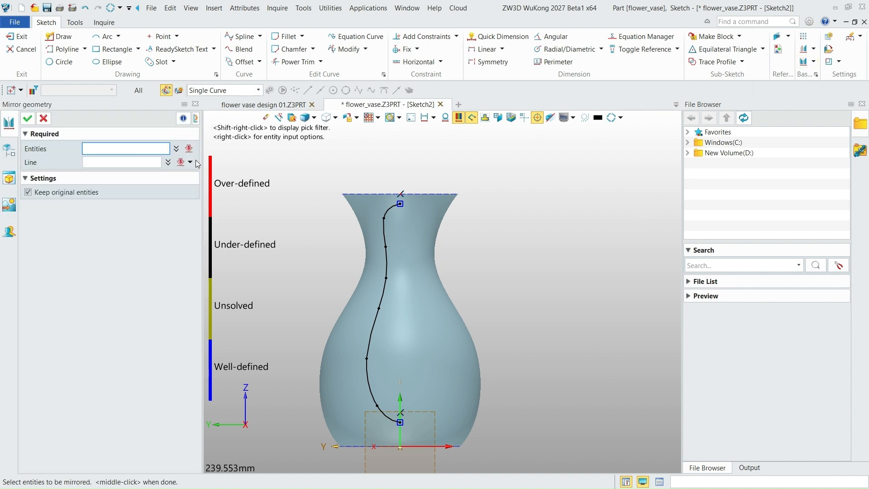
left_click(381, 296)
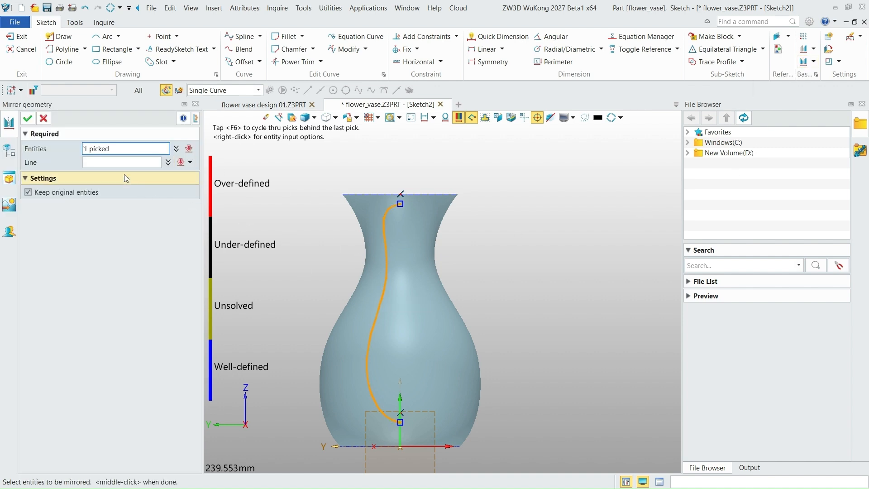
left_click(114, 163)
left_click(401, 406)
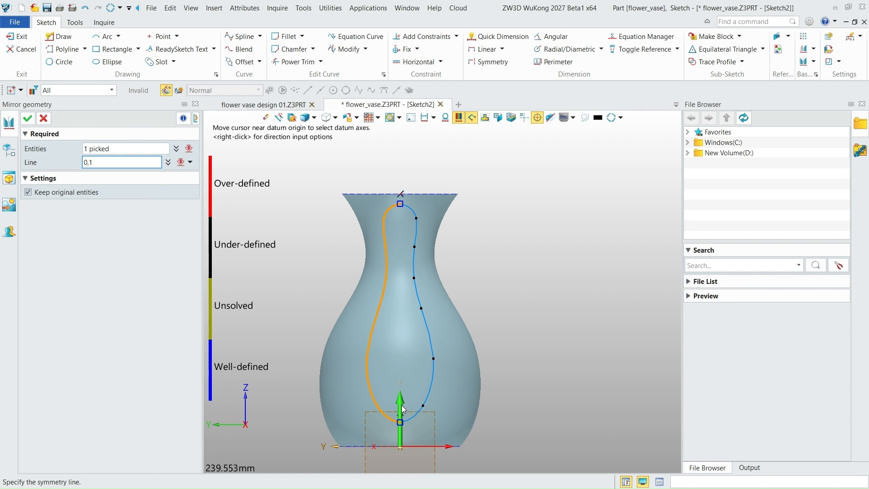
middle_click(401, 406)
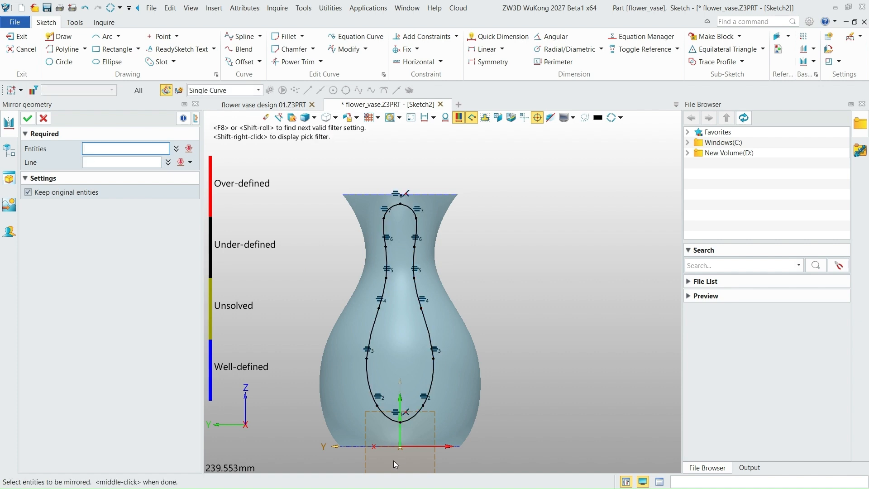
left_click(28, 119)
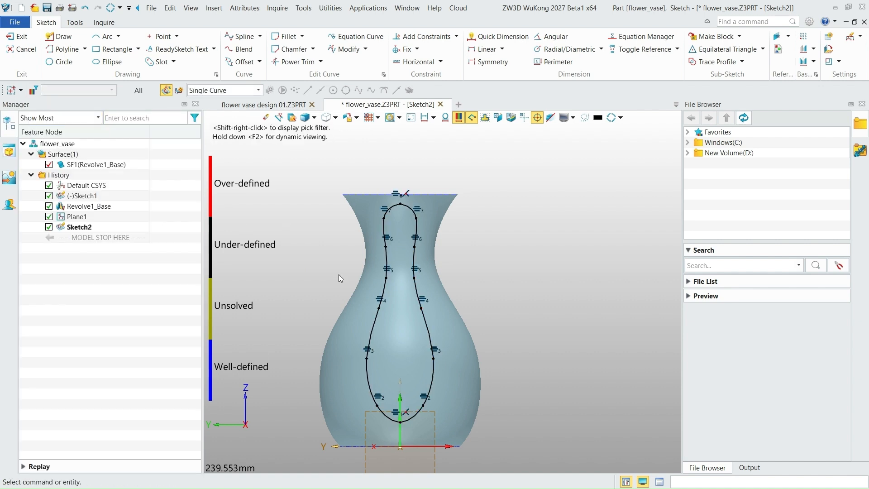
- Round the closed outline's ends by moving its lowest interior point slightly down and its highest interior point slightly up
scroll(407, 430, "up", 3)
scroll(394, 423, "up", 1)
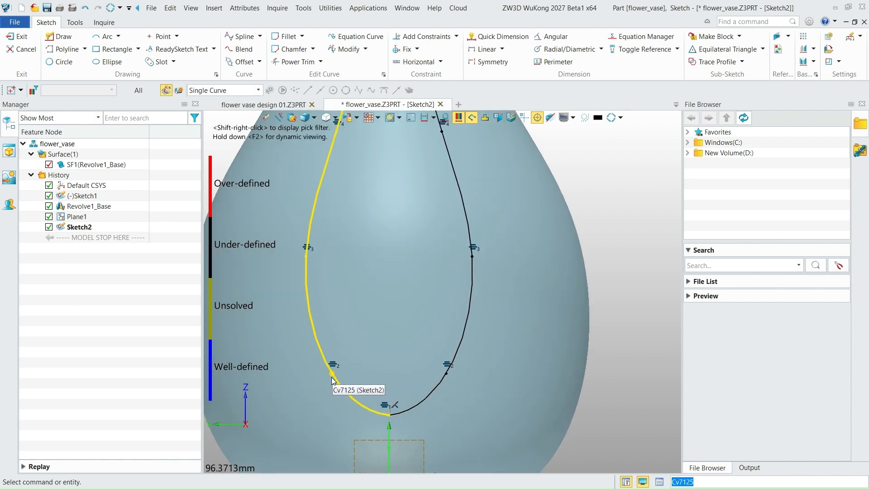
left_click(331, 374)
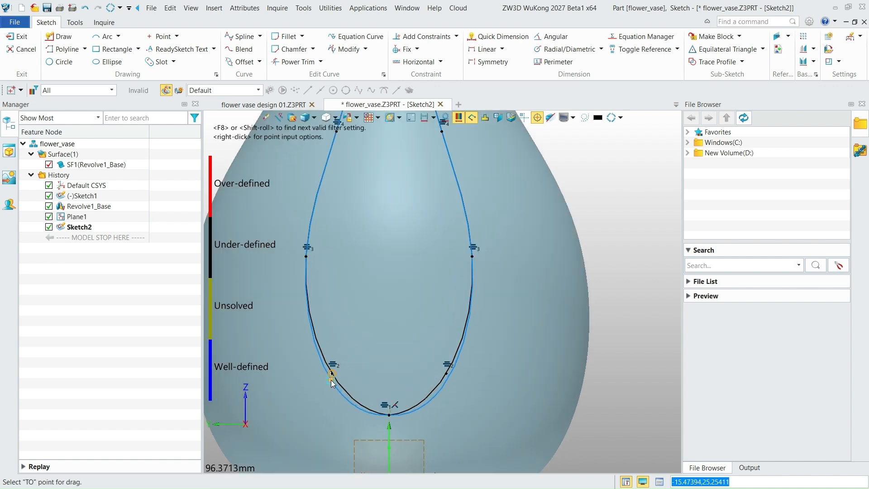
left_click(331, 380)
scroll(430, 431, "down", 4)
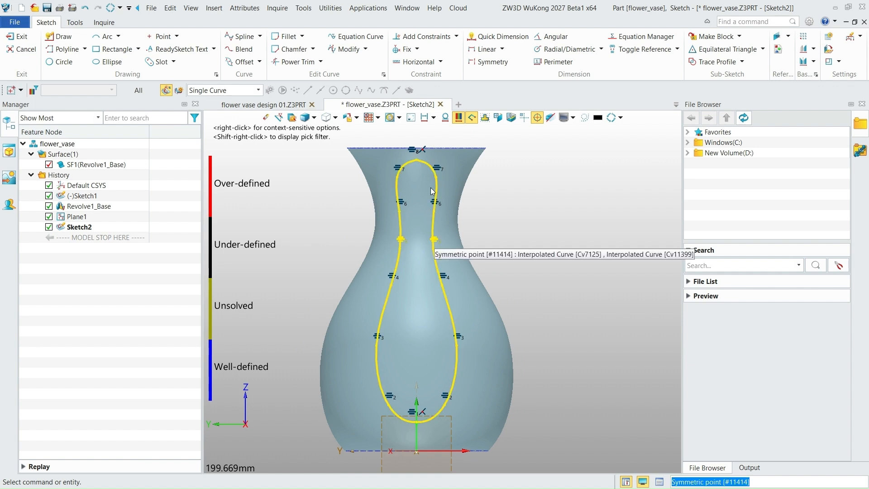
scroll(425, 151, "up", 4)
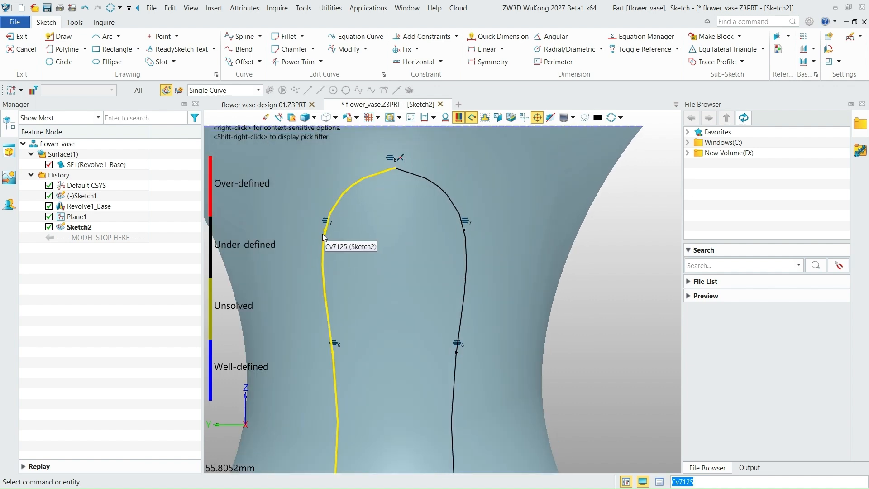
left_click(325, 230)
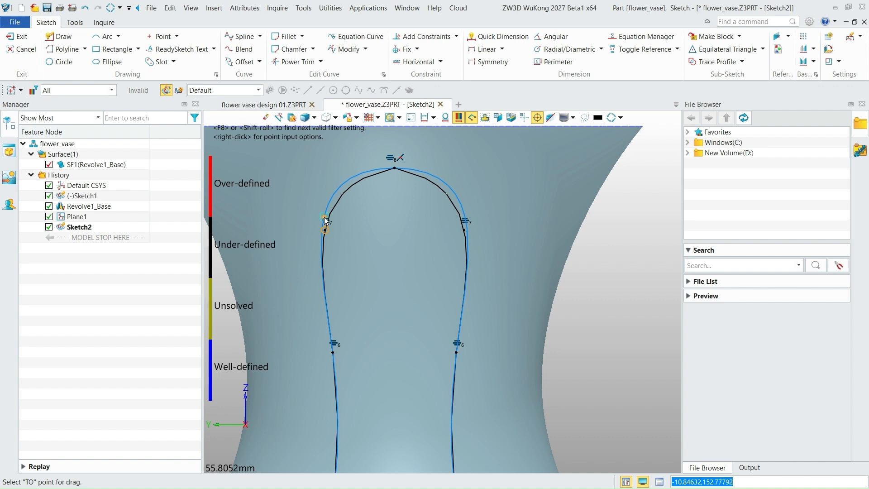
left_click(325, 217)
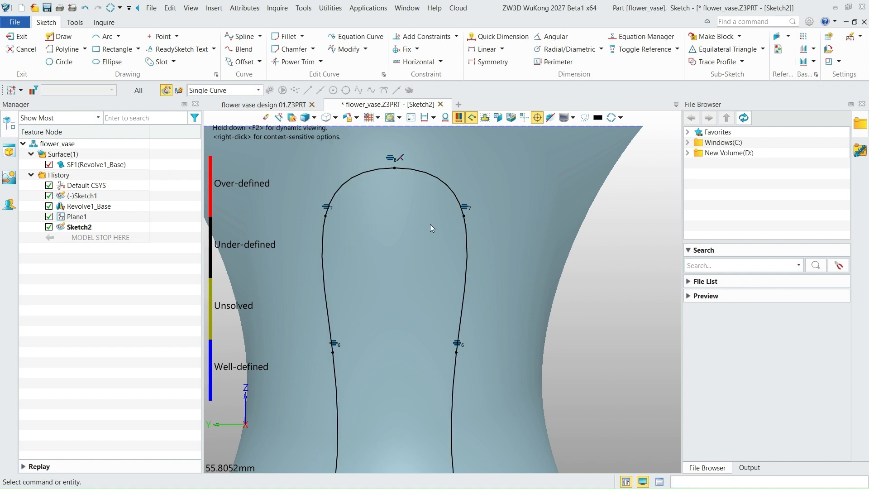
- Move the spline point just above the closed outline's lowest point slightly inward and exit the sketch
scroll(430, 224, "down", 5)
scroll(428, 433, "up", 6)
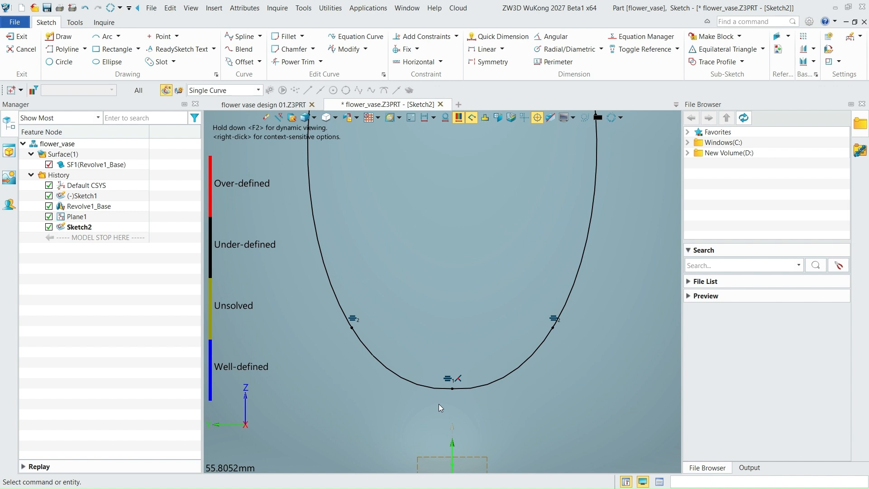
left_click(356, 324)
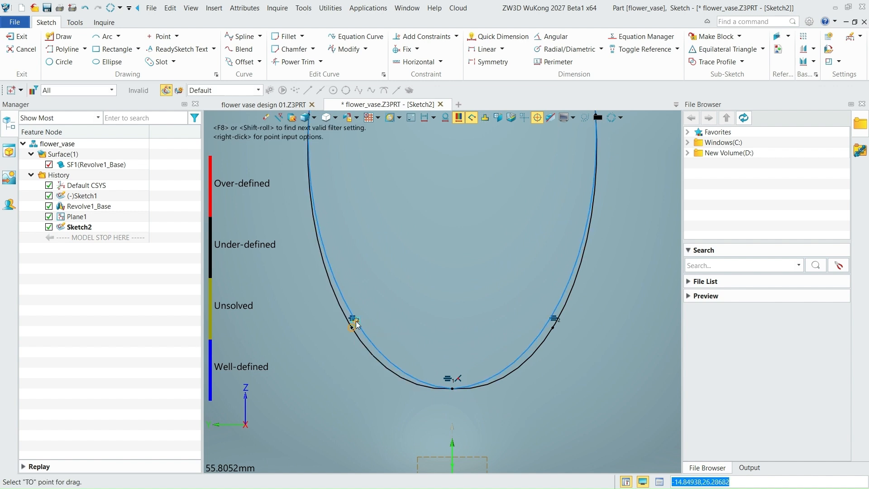
left_click(357, 324)
scroll(409, 390, "down", 6)
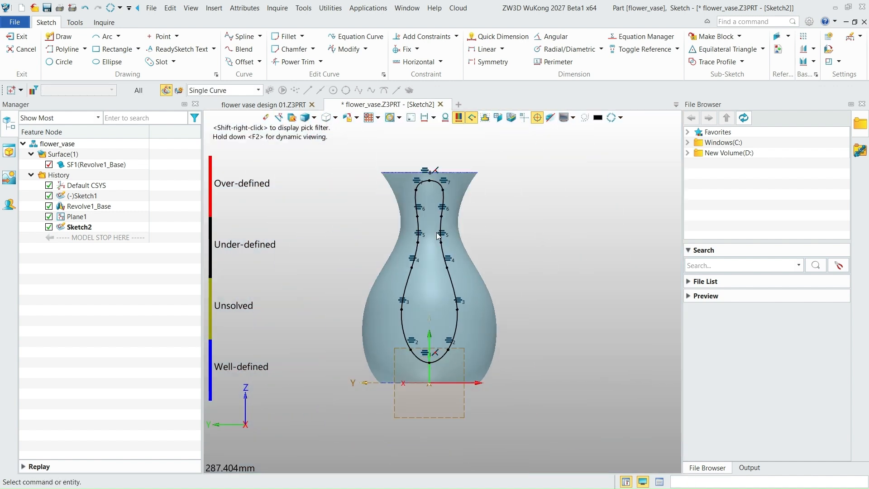
scroll(435, 233, "up", 2)
scroll(453, 194, "down", 1)
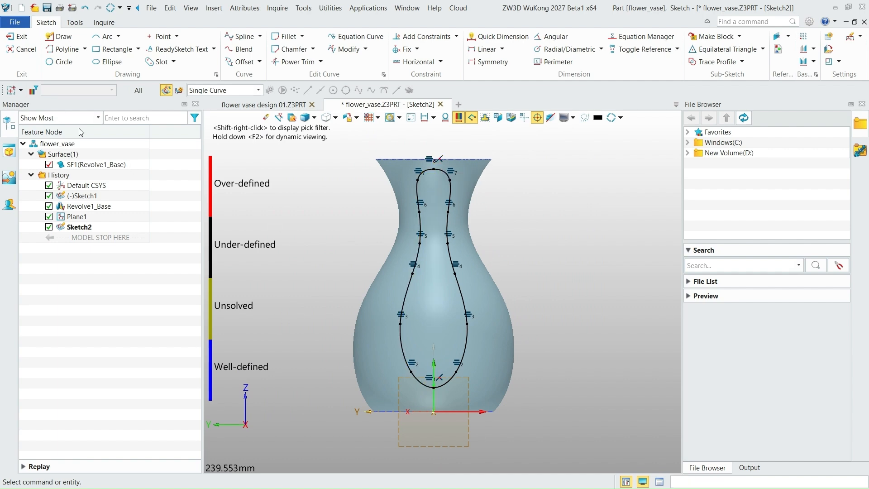
left_click(19, 49)
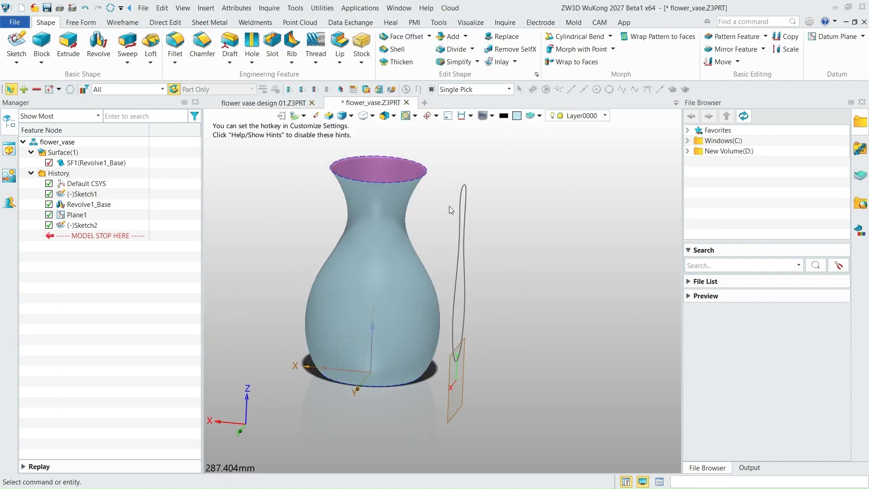
- Examine the closed outline's shape and position beside the vase body
scroll(449, 205, "up", 4)
scroll(514, 272, "up", 1)
scroll(519, 278, "down", 5)
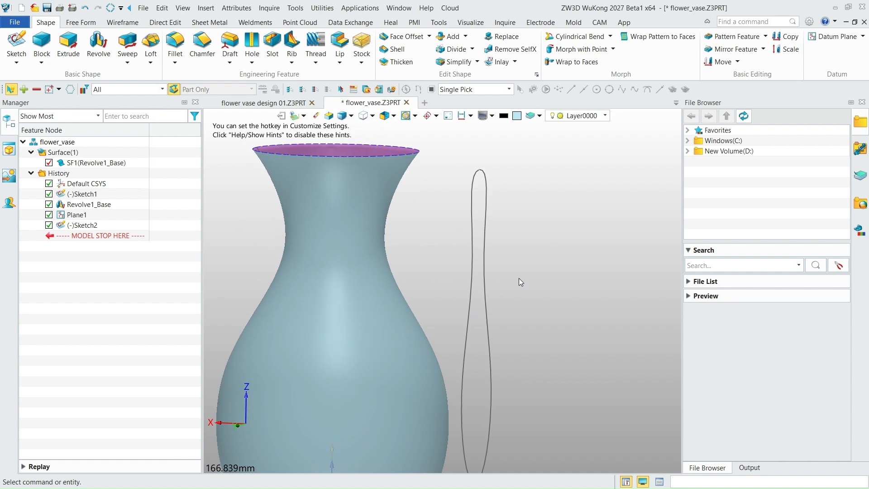
right_click_drag(515, 273, 525, 270)
scroll(525, 272, "down", 1)
scroll(526, 284, "up", 3)
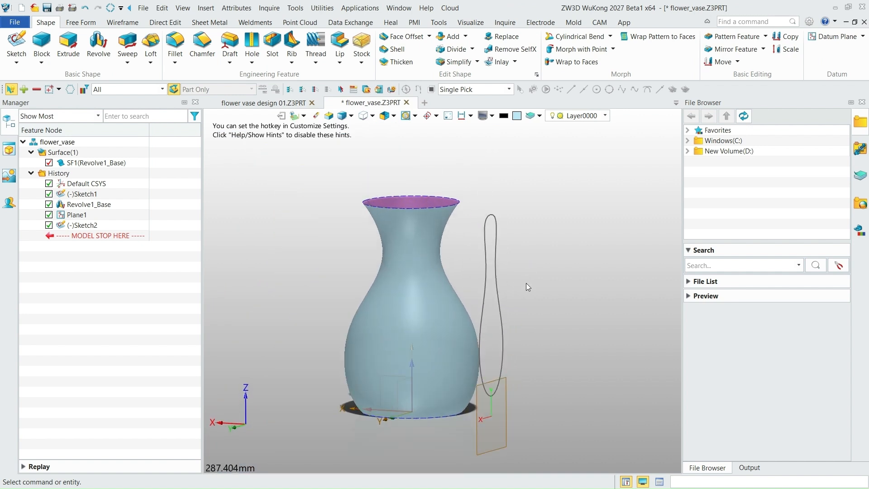
scroll(496, 304, "down", 1)
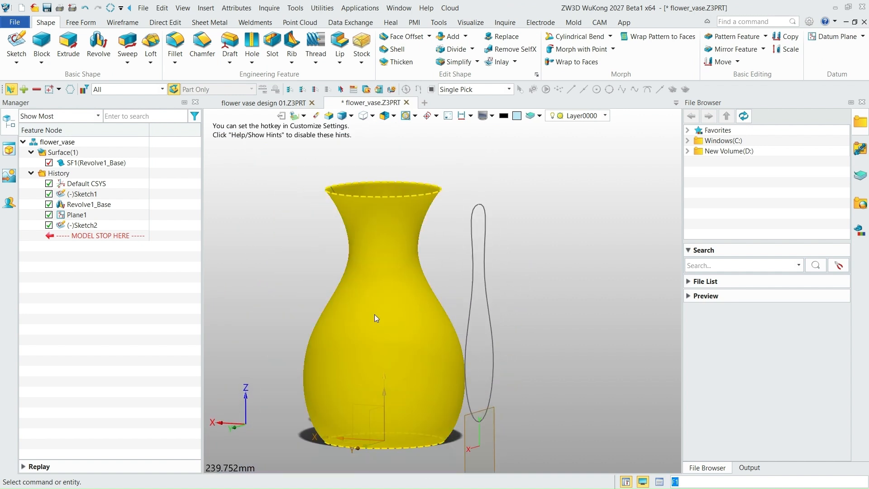
- Begin extruding the closed outline with the start type To Faces and the vase surface as the start face
left_click(72, 43)
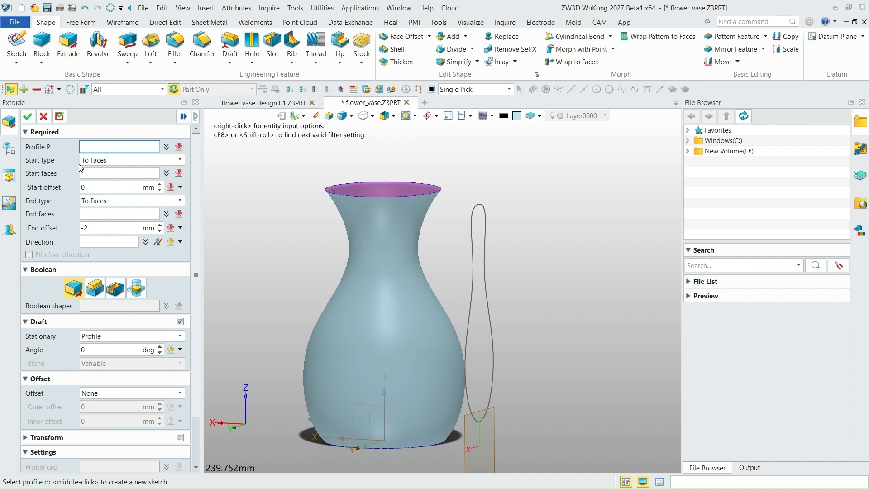
left_click(469, 259)
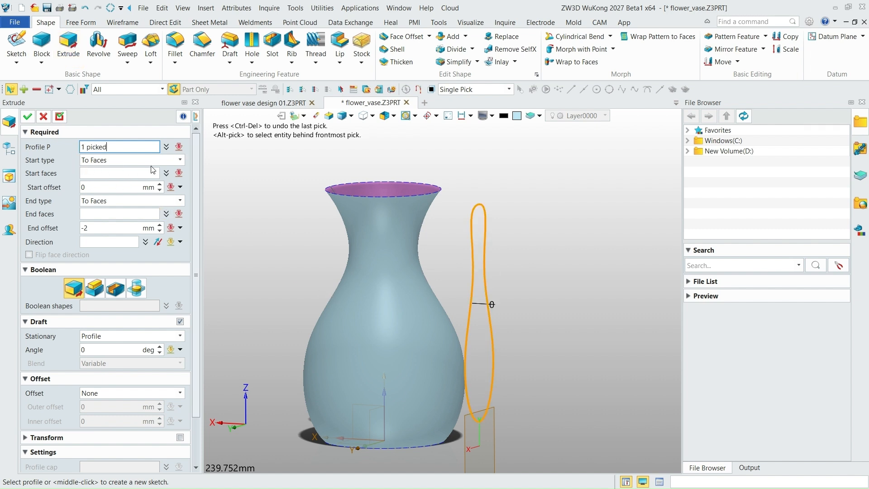
left_click(180, 161)
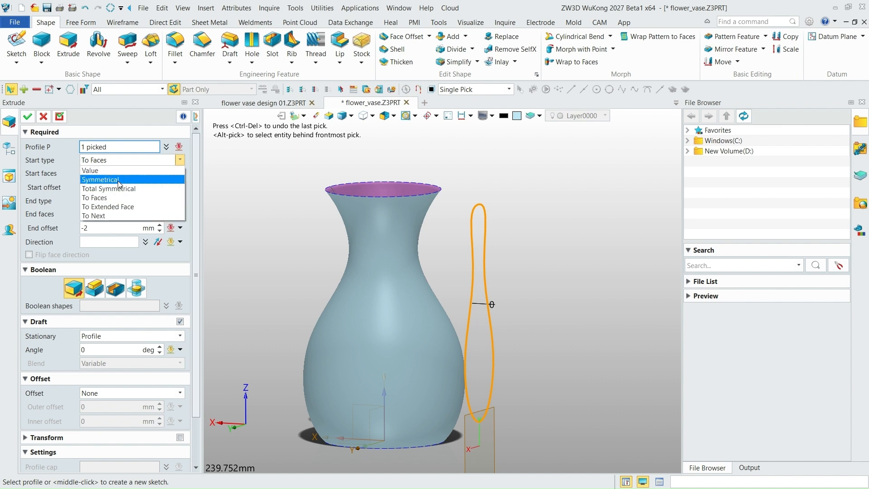
left_click(103, 171)
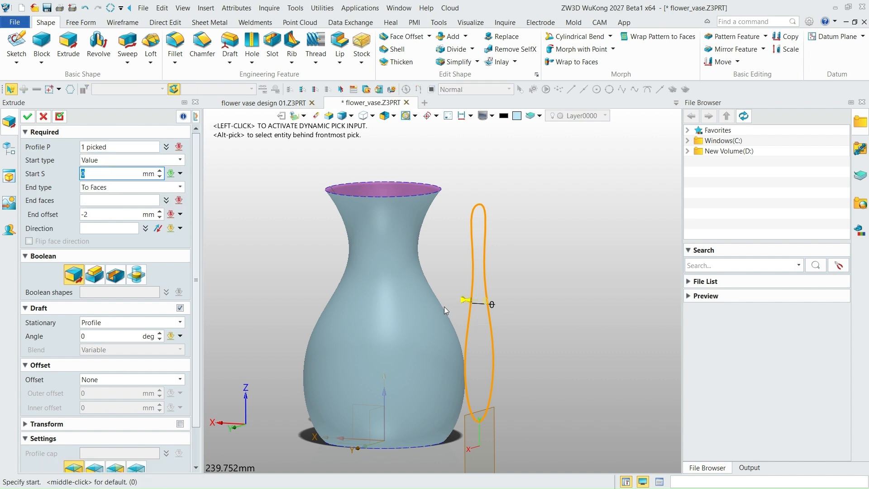
left_click(180, 160)
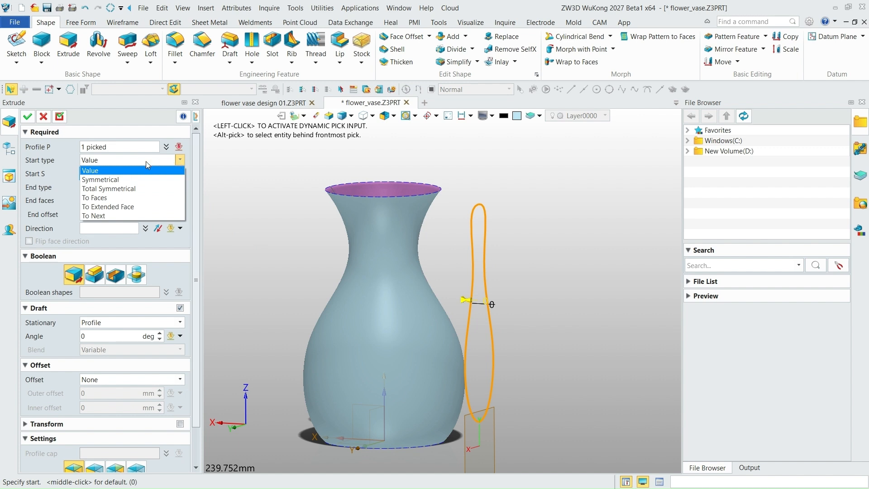
left_click(101, 198)
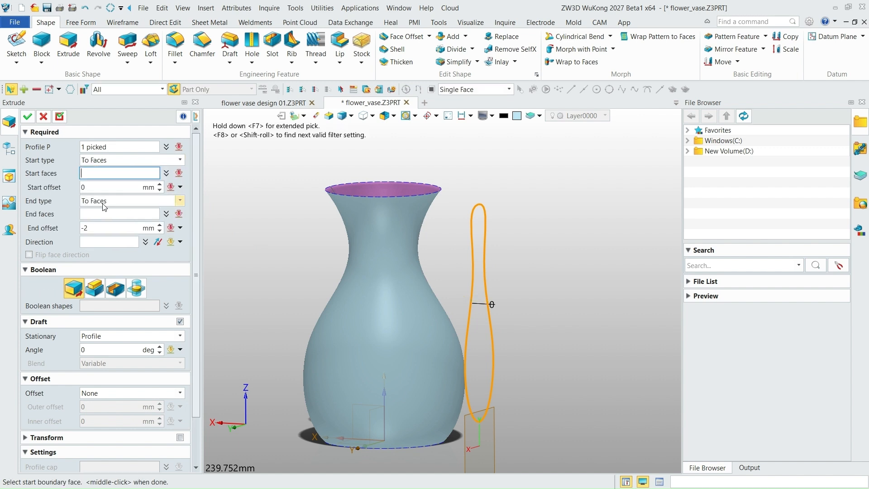
left_click(413, 310)
right_click_drag(446, 264, 444, 278)
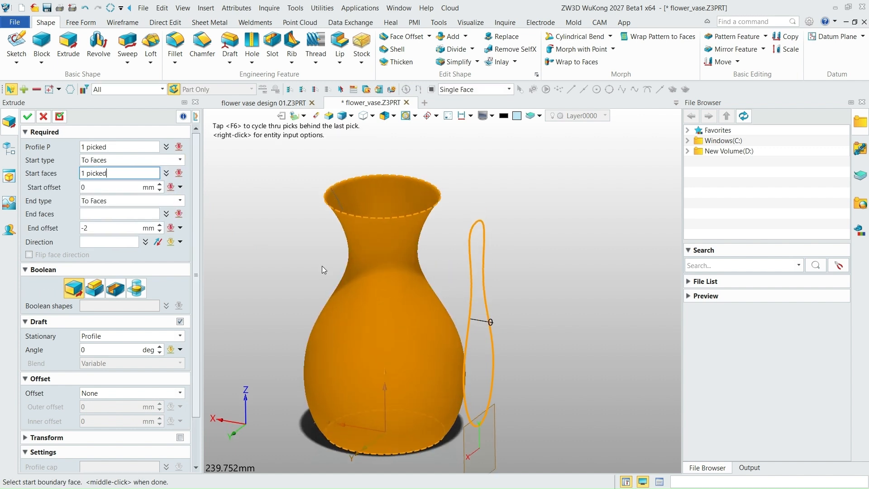
- Try the Value end type for the extrusion and preview its extent from the vase surface
left_click(180, 201)
left_click(108, 211)
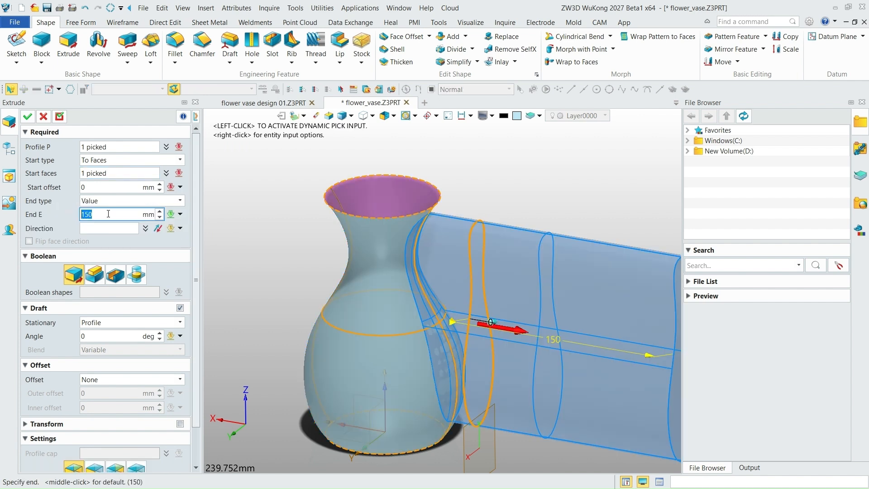
scroll(479, 321, "down", 3)
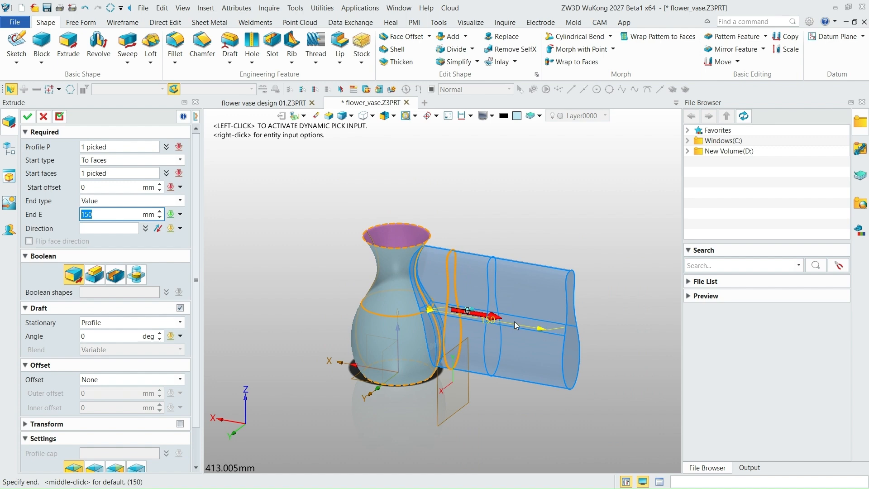
mouse_move(514, 322)
right_mouse_down()
mouse_move(602, 371)
mouse_move(527, 323)
right_mouse_up()
scroll(419, 309, "up", 3)
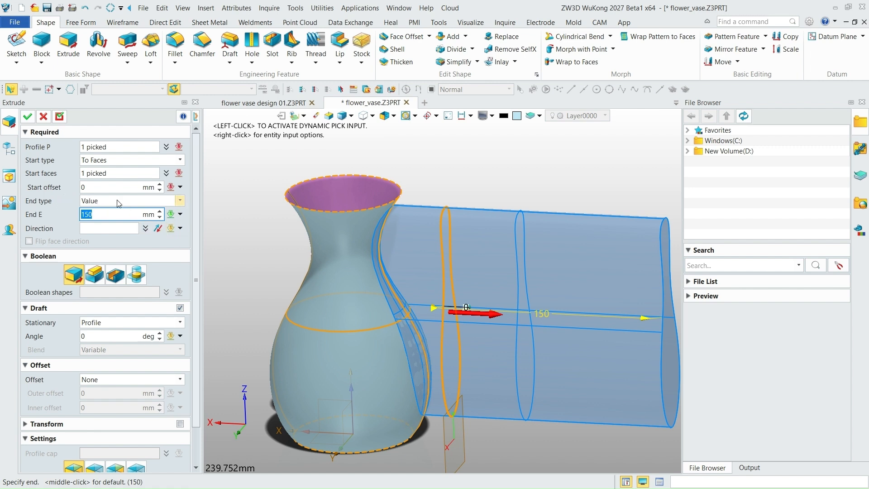
- Set the extrusion's end type to To Faces and choose the vase surface as the end face
left_click(180, 201)
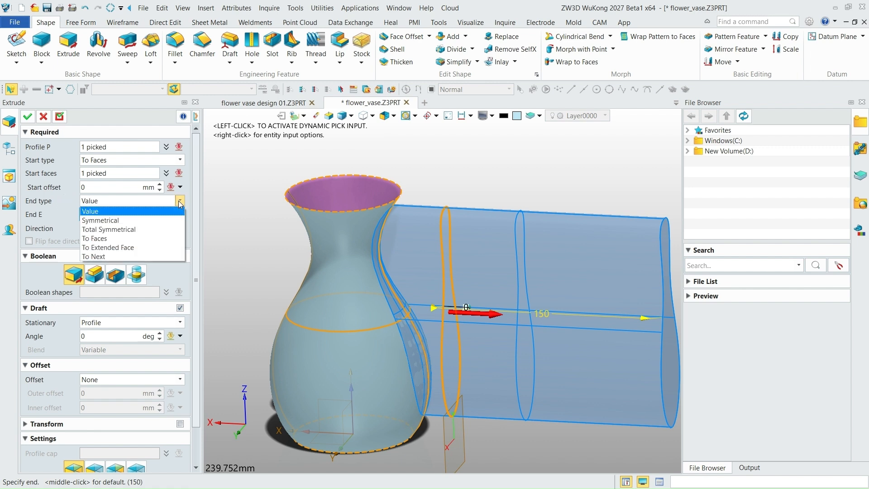
left_click(115, 239)
left_click(414, 347)
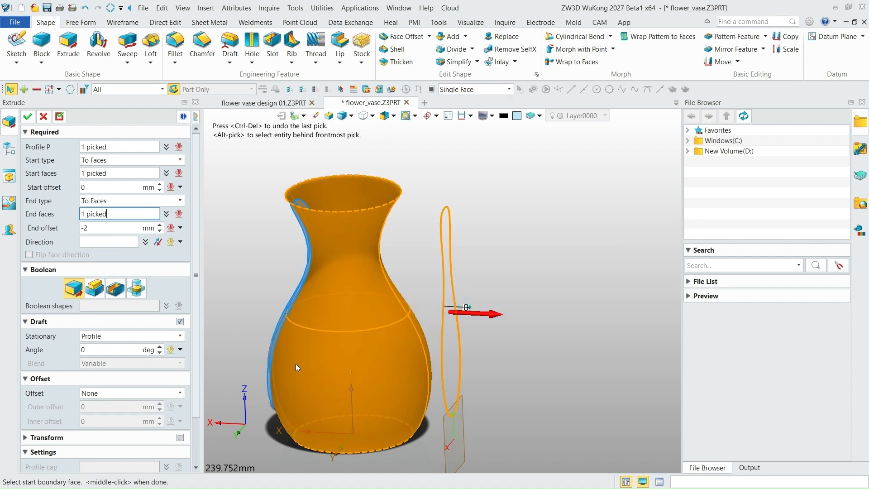
right_click_drag(336, 295, 352, 309)
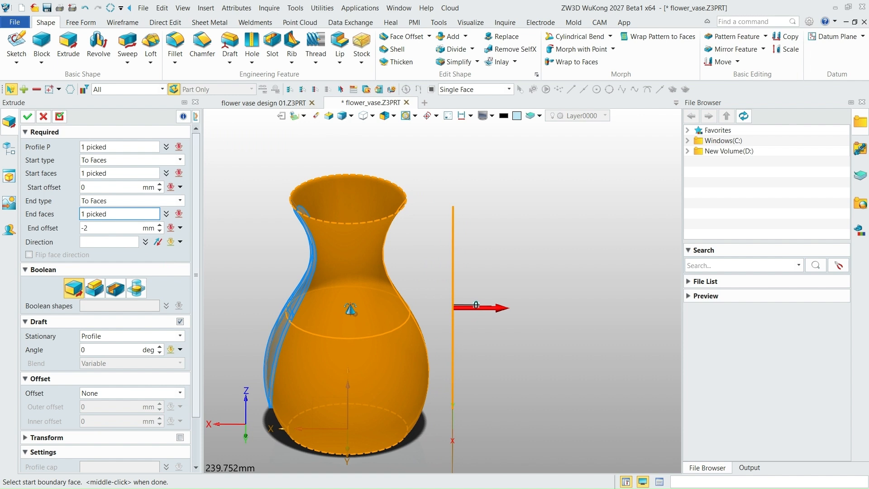
- Try several positive and negative end offsets for the extrusion, ending at -2 mm
left_click(159, 231)
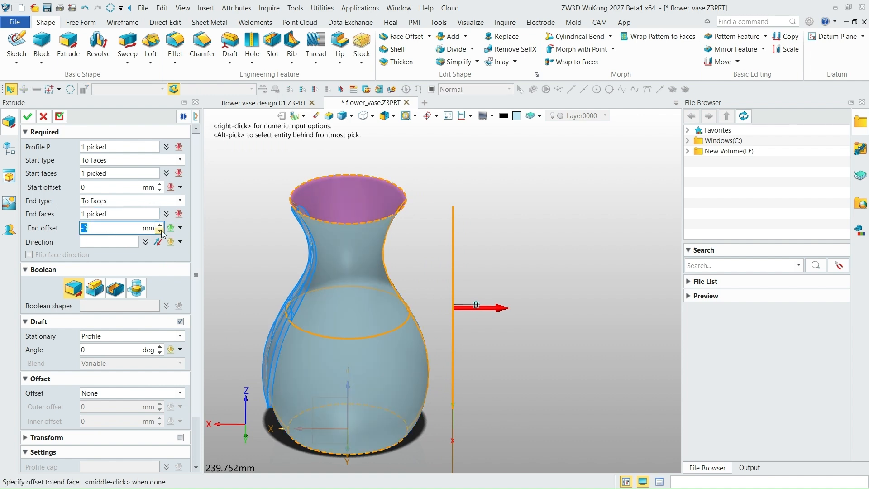
left_click(159, 230)
left_click(159, 225)
left_click(160, 225)
left_click(159, 225)
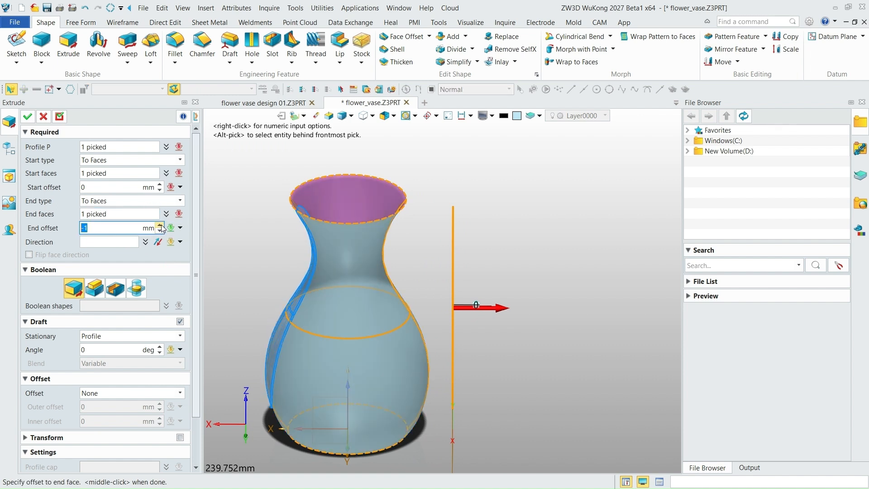
left_click(159, 225)
left_click(160, 225)
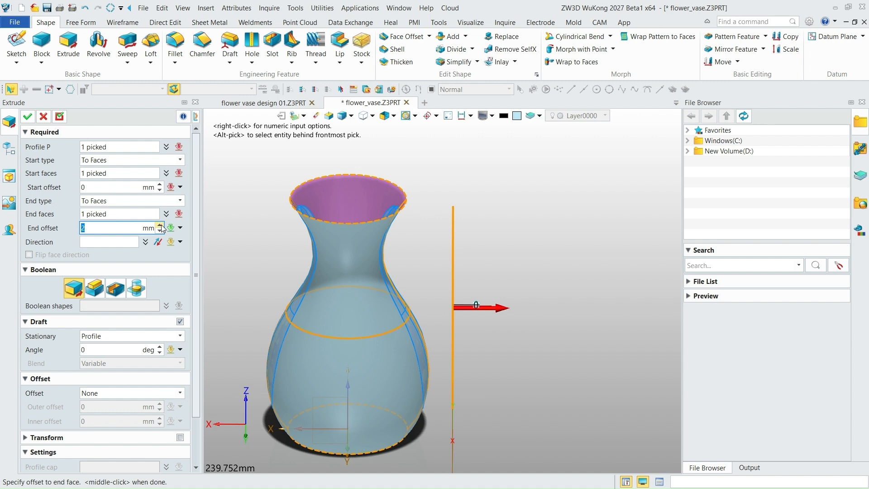
left_click(160, 231)
left_click(160, 230)
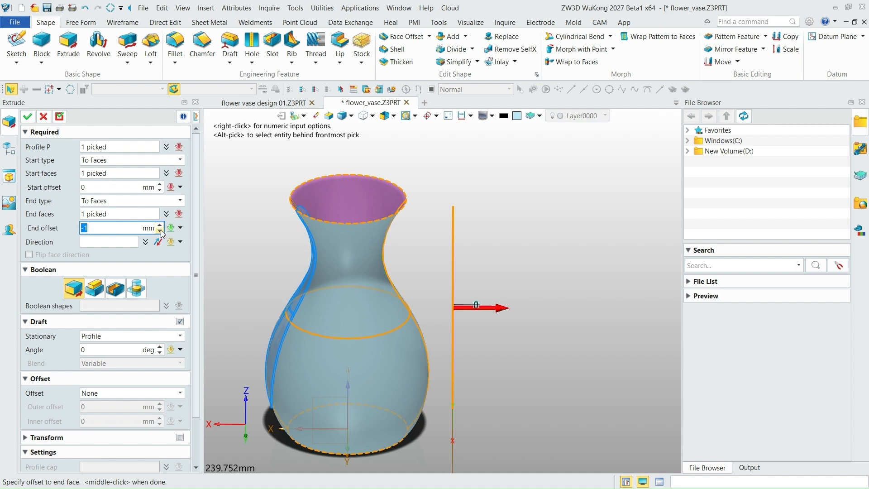
left_click(160, 230)
- Examine the previewed panel's thickness and fit against the vase surface from several angles
right_click_drag(337, 275, 536, 238)
scroll(391, 229, "down", 3)
scroll(391, 229, "up", 14)
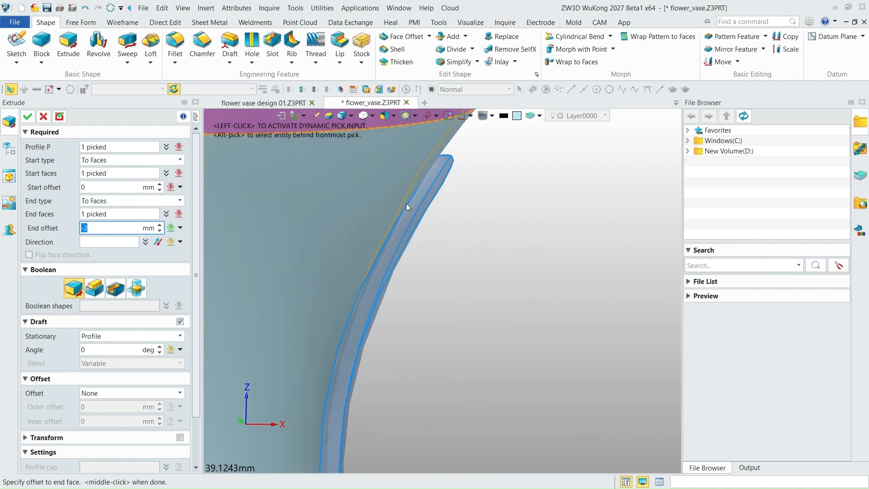
scroll(406, 203, "down", 5)
right_click_drag(479, 200, 443, 214)
scroll(442, 186, "up", 2)
scroll(469, 194, "down", 7)
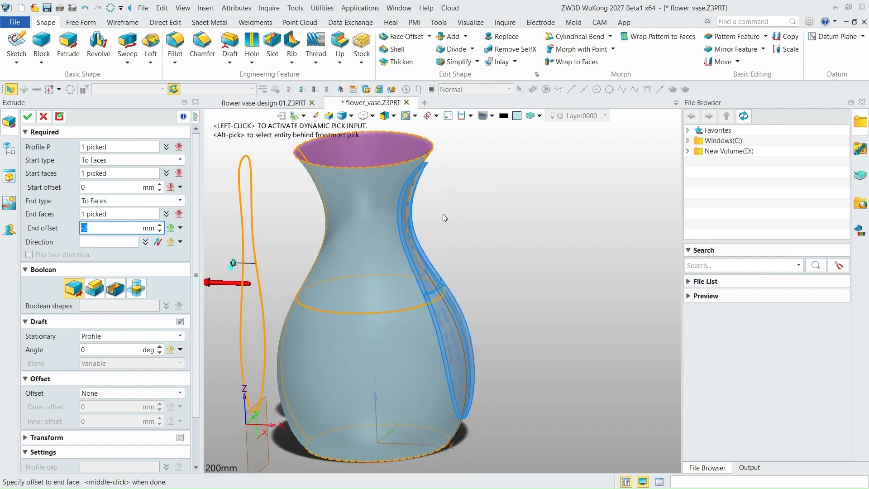
scroll(422, 250, "down", 1)
scroll(433, 246, "up", 2)
right_click_drag(432, 246, 300, 282)
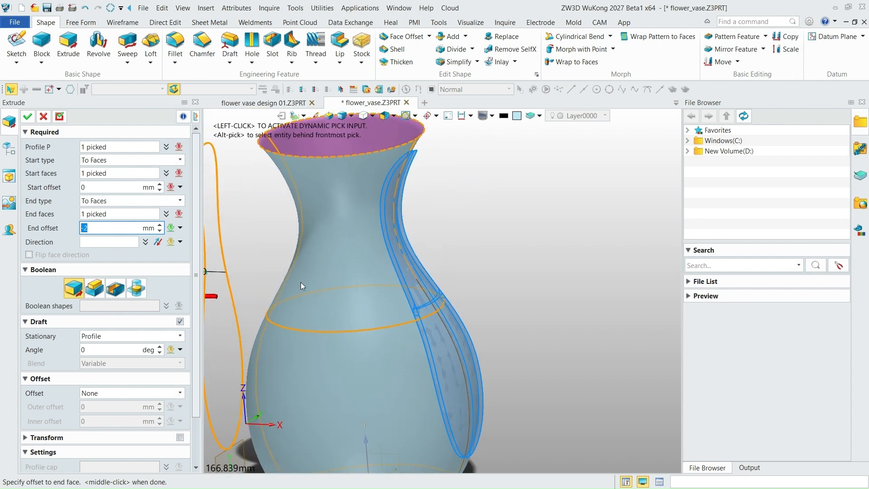
- Set the extrusion's end offset to -3 mm and create the raised panel on the vase as a separate base solid
left_click(160, 225)
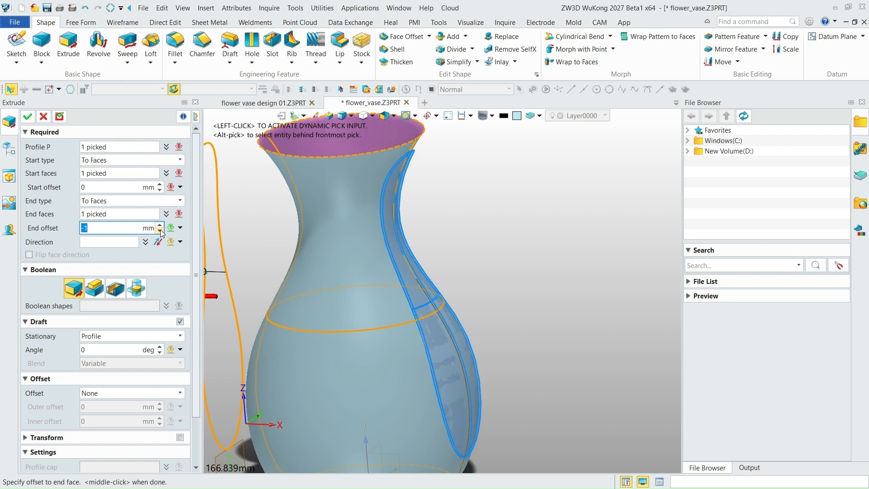
double_click(160, 231)
right_click_drag(461, 262, 471, 190)
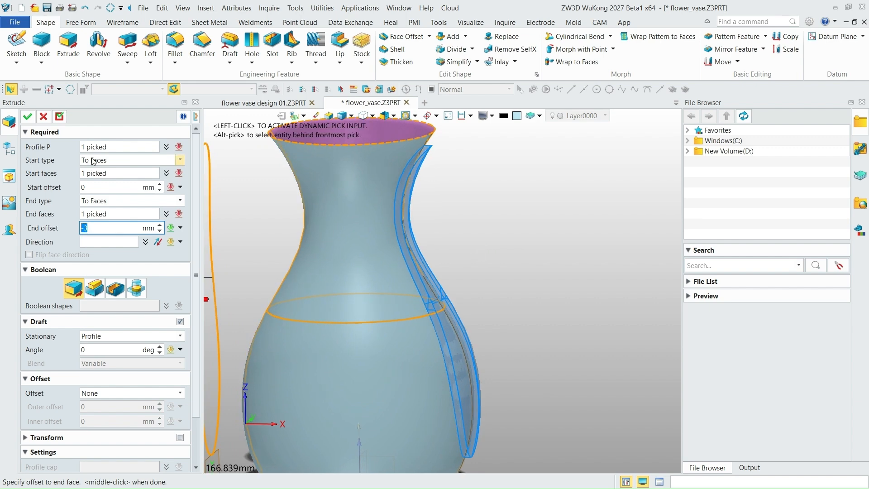
left_click(29, 118)
scroll(424, 233, "down", 2)
right_click_drag(490, 256, 462, 240)
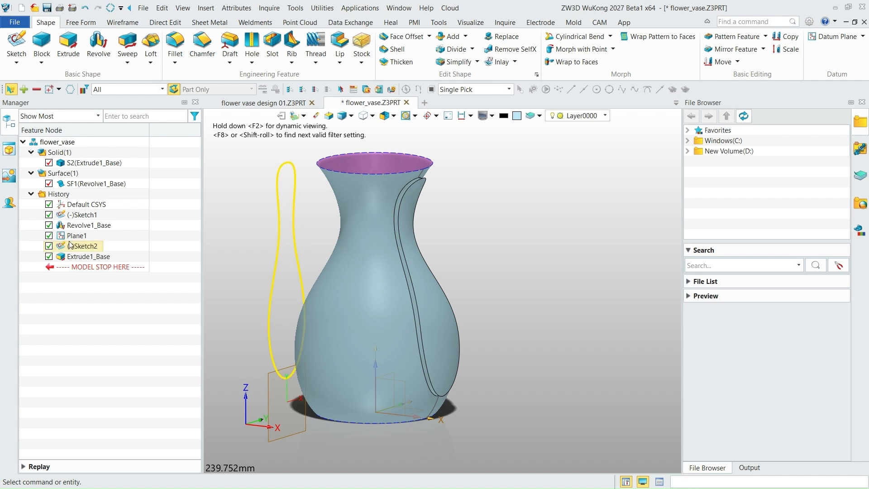
- Hide Sketch2, the closed outline used for the raised panel
right_click(86, 250)
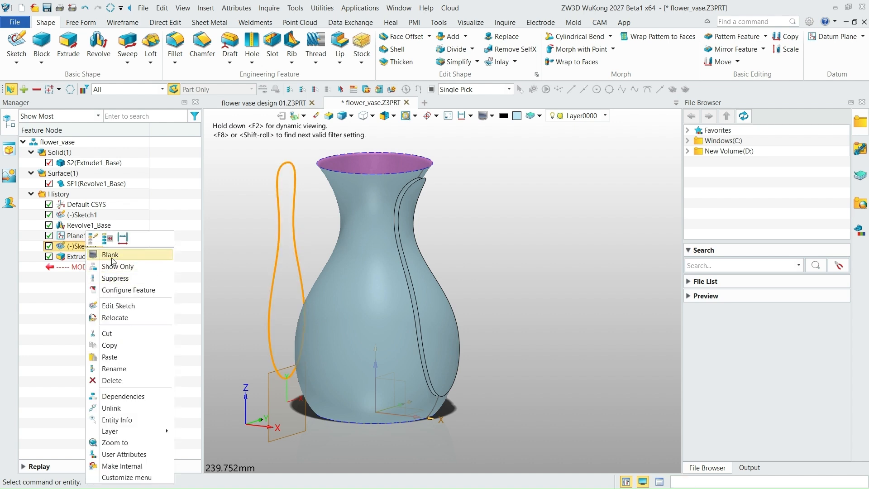
left_click(103, 256)
scroll(432, 279, "down", 2)
scroll(438, 278, "up", 3)
right_click_drag(449, 267, 435, 249)
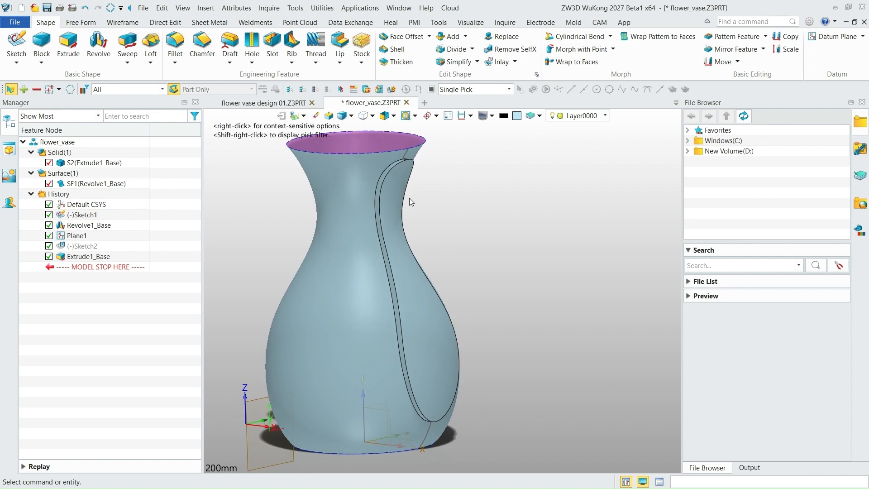
- Try to fillet the short seam edge at the raised panel's upper end with a 1 mm radius
scroll(404, 156, "up", 10)
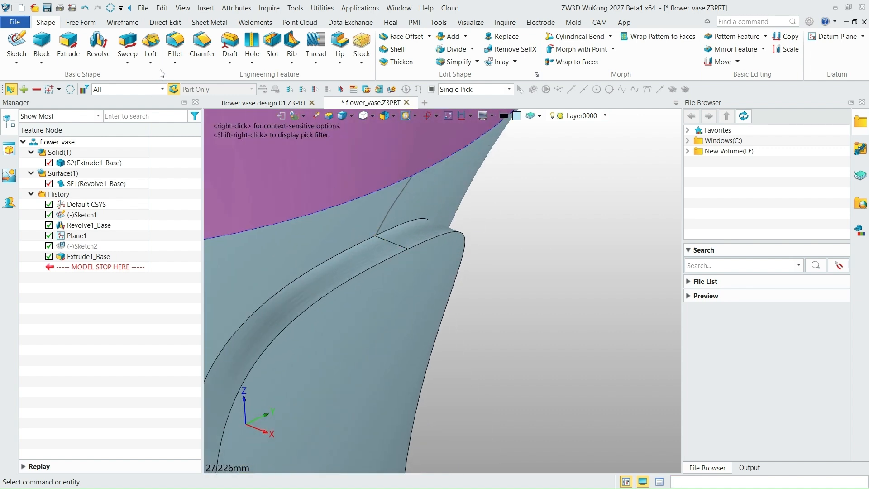
left_click(175, 43)
left_click(392, 241)
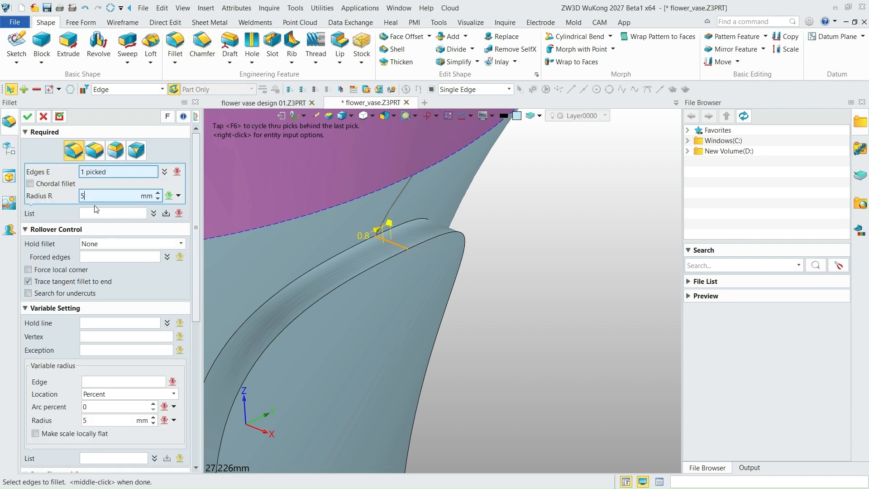
scroll(374, 248, "down", 5)
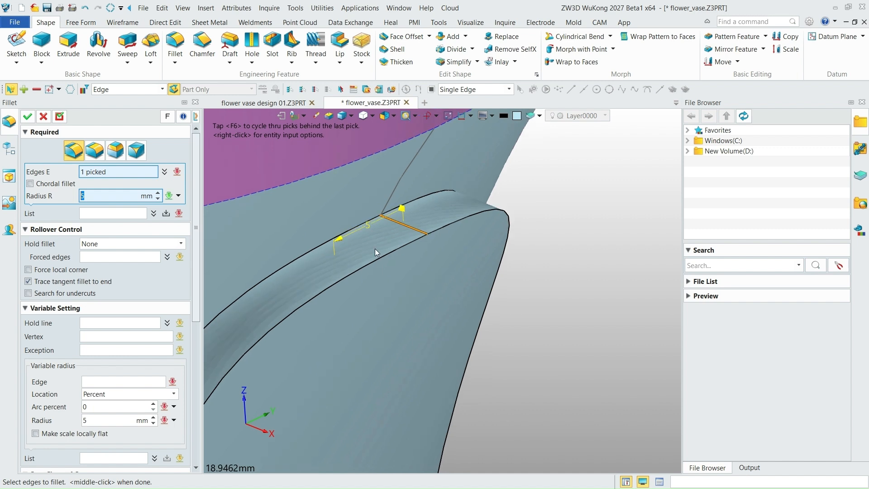
right_click_drag(406, 271, 237, 260)
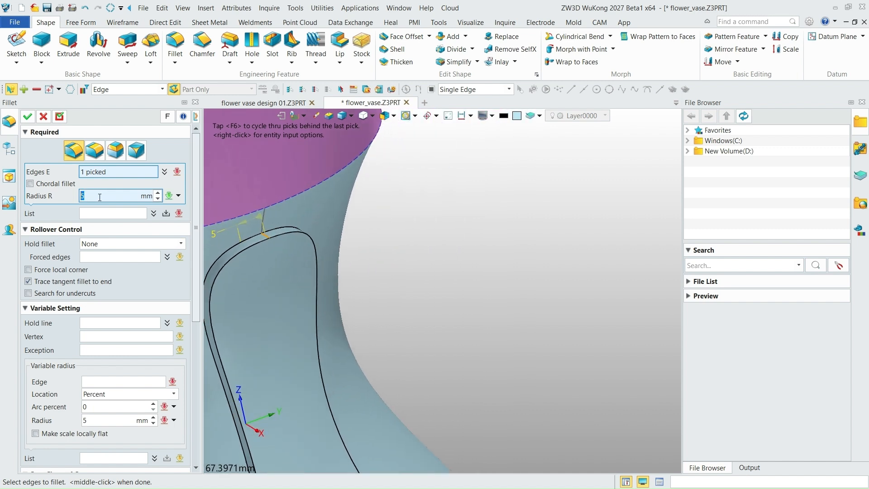
key("Return")
scroll(252, 228, "up", 12)
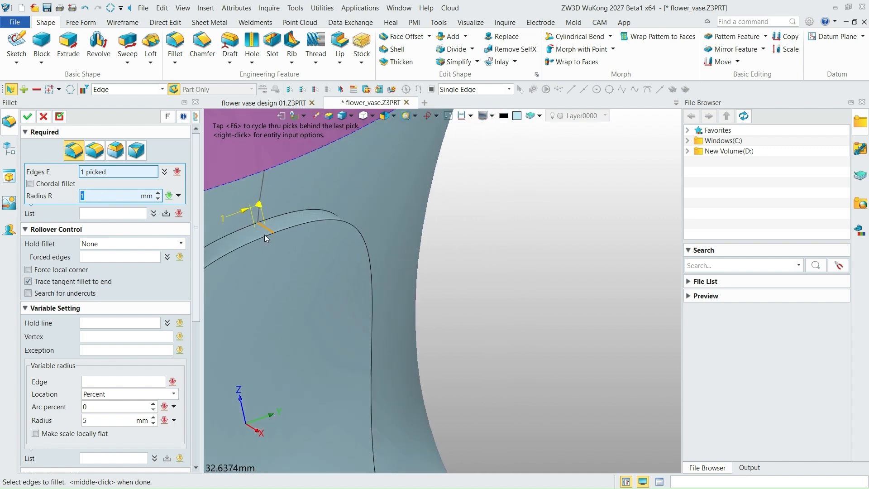
scroll(289, 219, "down", 14)
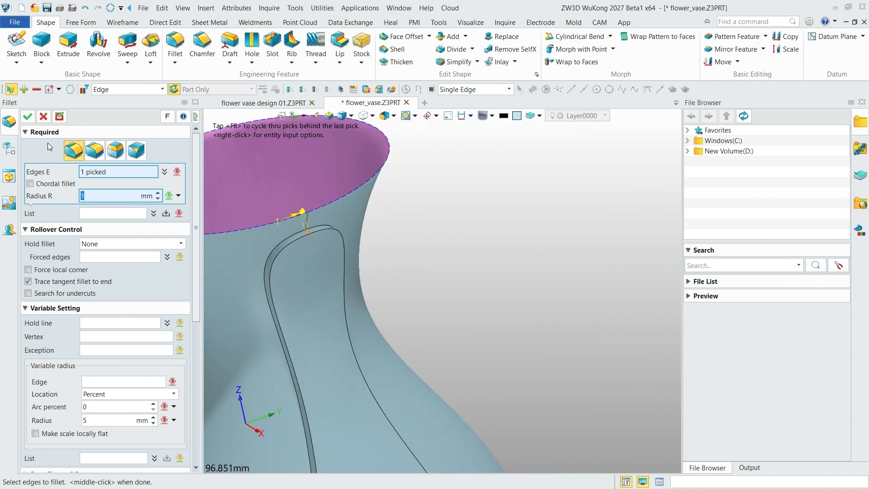
middle_click(288, 215)
- Try to add the short seam edge at the panel's lower end to the fillet with a 1 mm radius, and abandon the command
scroll(322, 222, "down", 3)
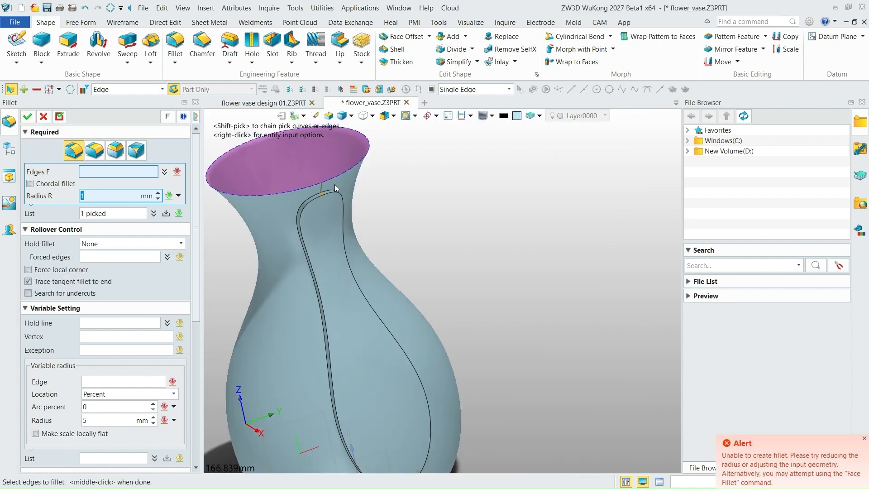
scroll(329, 195, "up", 20)
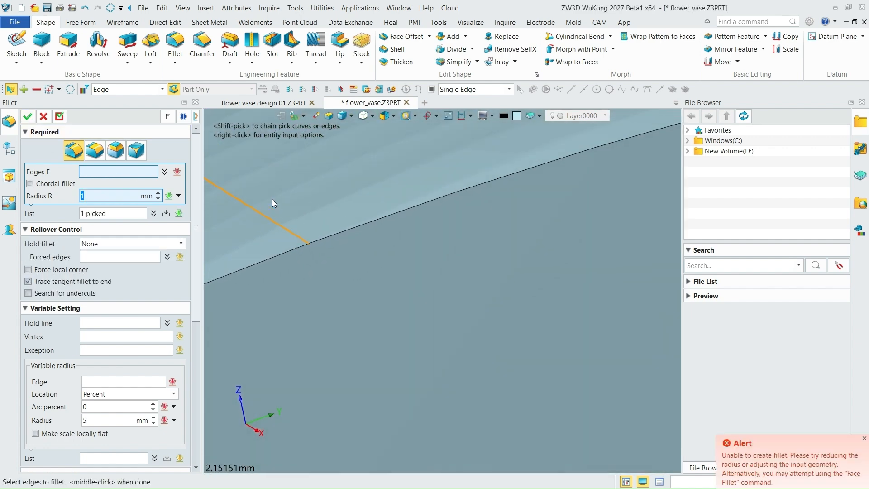
scroll(273, 199, "down", 4)
scroll(368, 224, "down", 20)
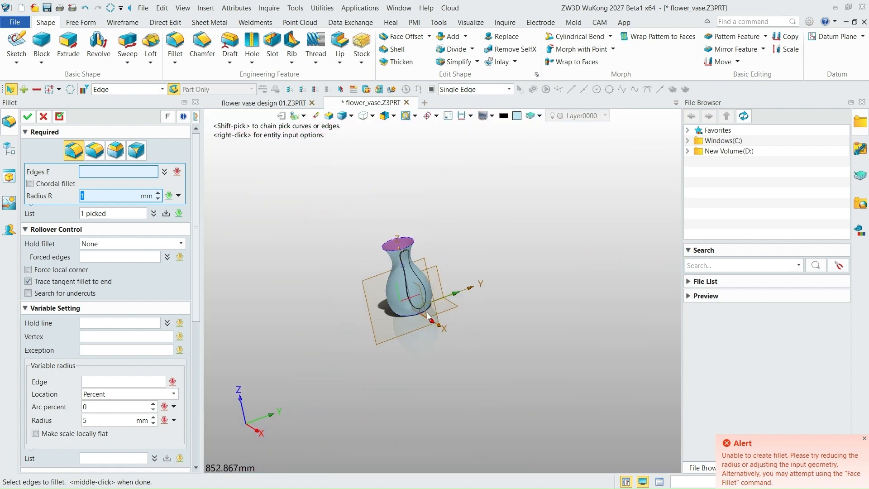
scroll(416, 297, "up", 6)
right_click_drag(416, 297, 407, 247)
scroll(407, 305, "down", 1)
scroll(420, 320, "up", 15)
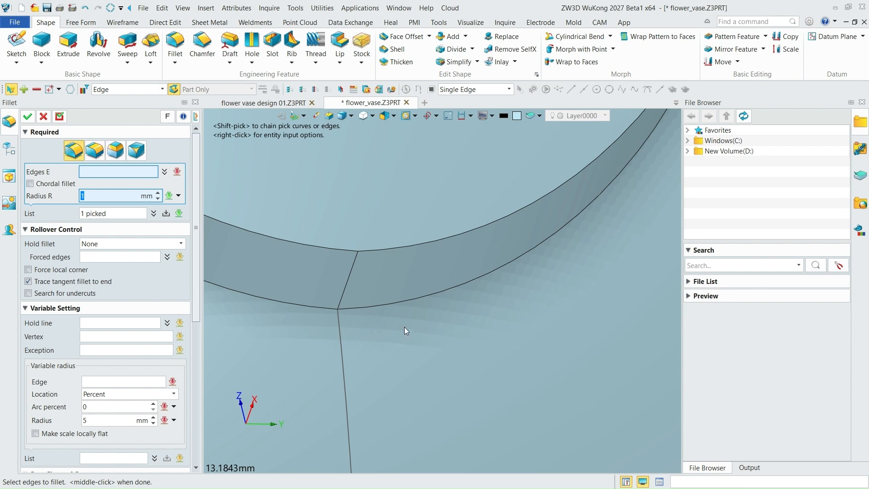
left_click(346, 284)
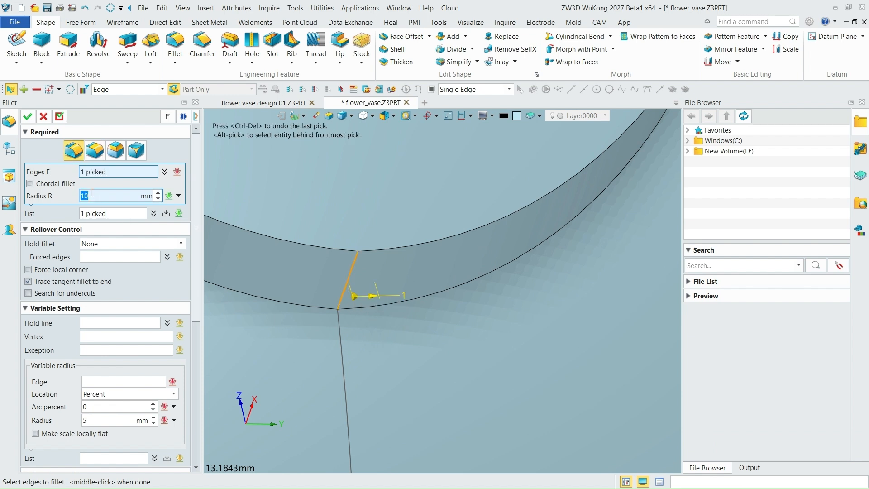
scroll(375, 307, "down", 9)
type("1")
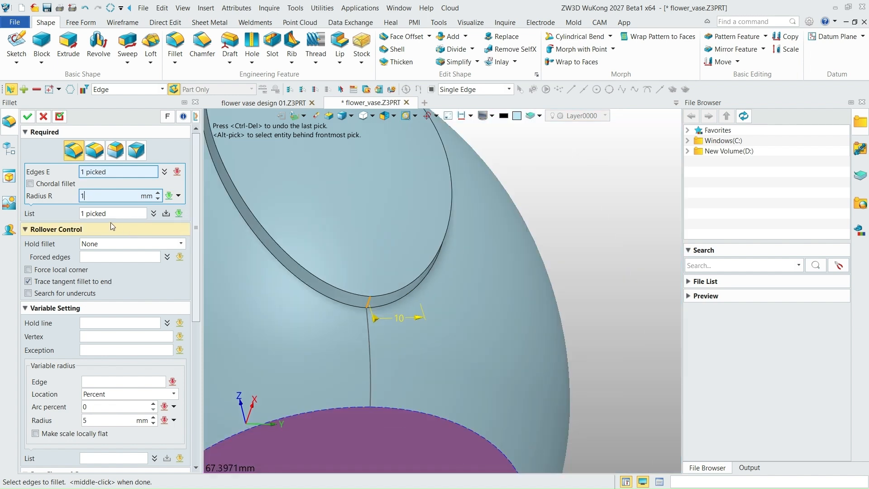
key("Return")
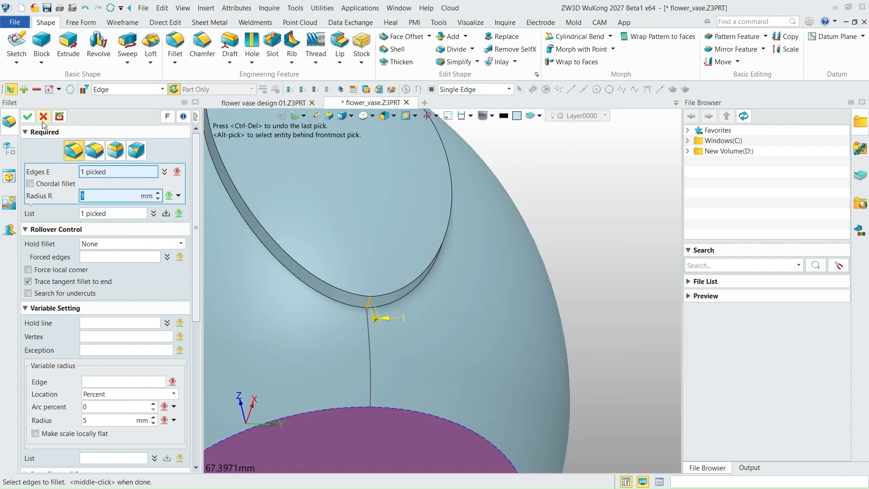
middle_click(361, 303)
scroll(385, 312, "down", 12)
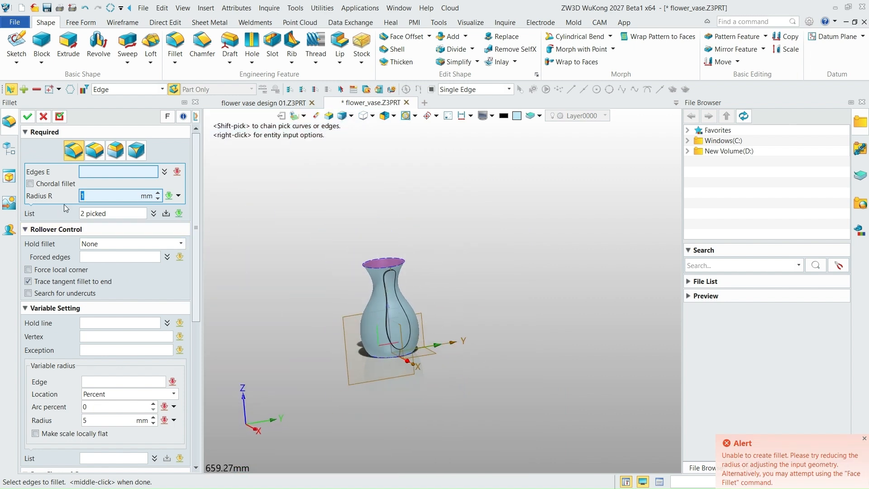
left_click(44, 116)
- Fillet both outer front edges around the raised panel's outline with a 1 mm radius
scroll(422, 334, "up", 5)
scroll(406, 334, "down", 2)
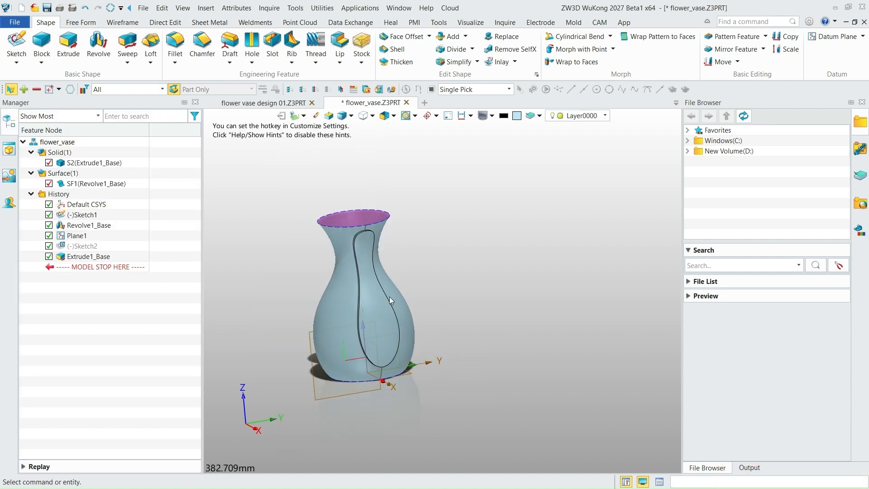
scroll(365, 267, "up", 2)
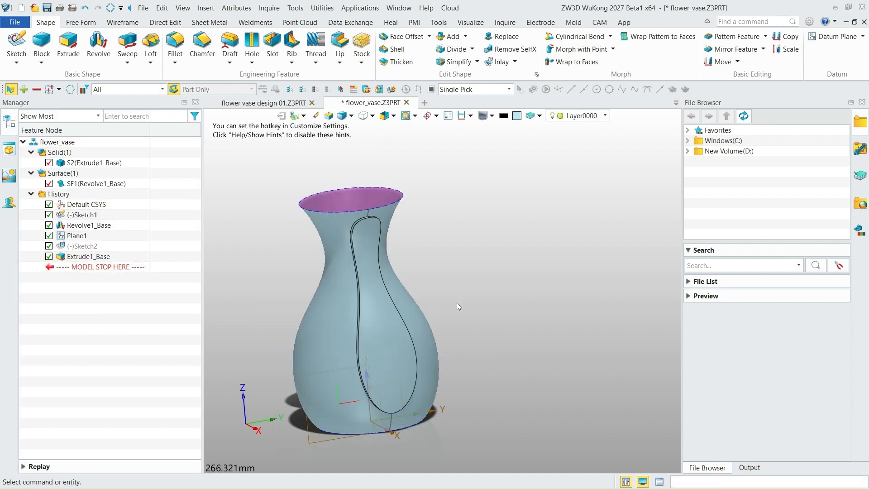
right_click_drag(457, 303, 455, 327)
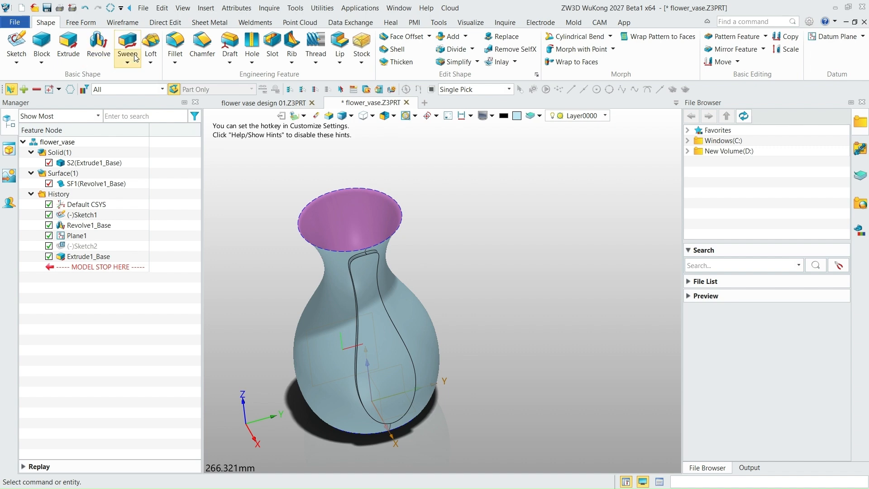
left_click(176, 45)
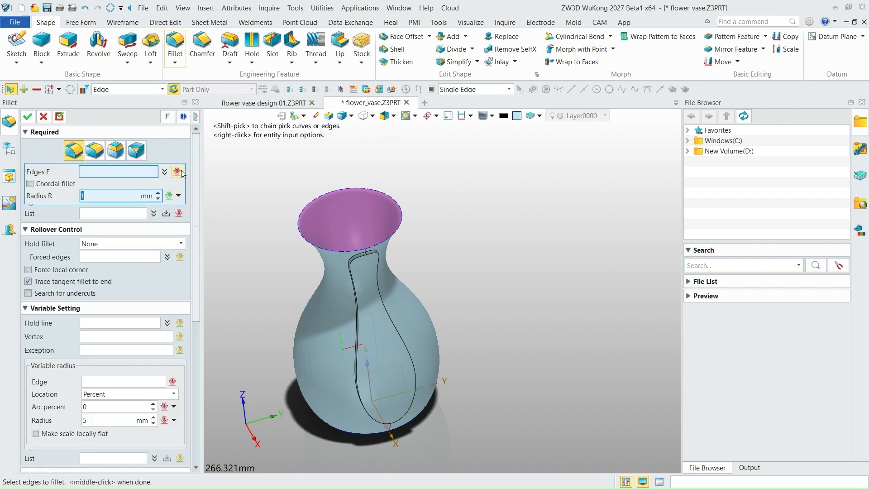
left_click(357, 265)
scroll(377, 283, "up", 4)
scroll(360, 254, "up", 5)
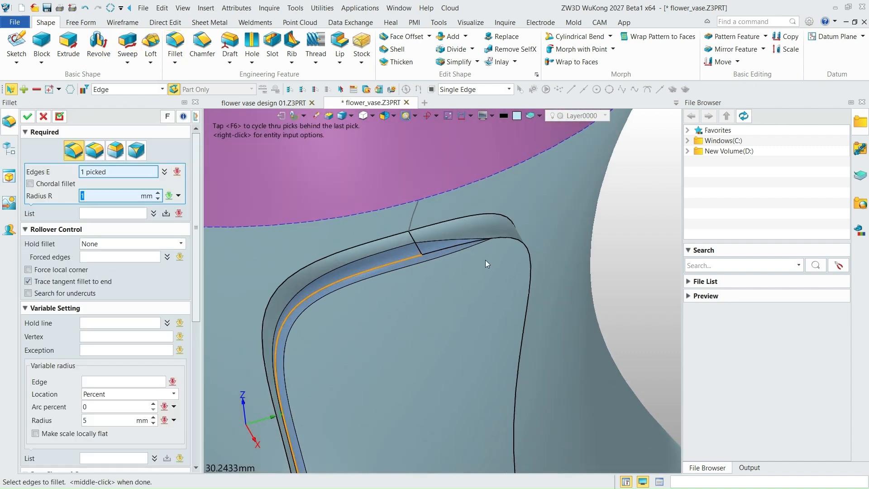
left_click(501, 239)
scroll(418, 212, "down", 10)
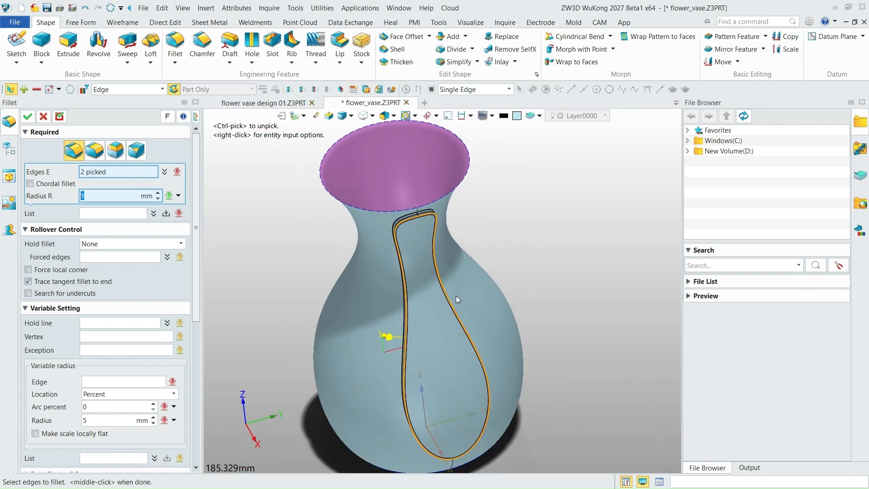
right_click_drag(455, 295, 439, 277)
scroll(446, 422, "up", 5)
scroll(447, 425, "up", 4)
right_click_drag(458, 412, 444, 392)
left_click(442, 392)
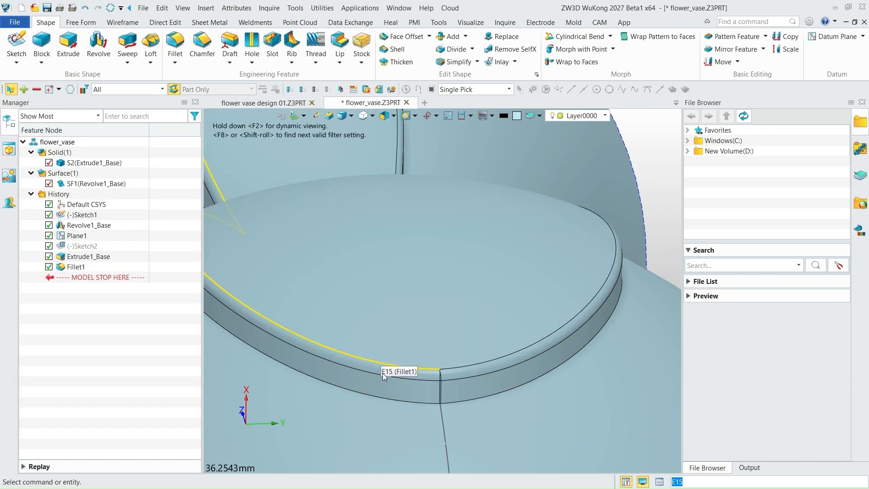
- Examine the rounded edges at the panel's lower and upper ends and the whole vase from several angles
scroll(445, 362, "down", 3)
scroll(446, 381, "up", 12)
scroll(452, 400, "down", 20)
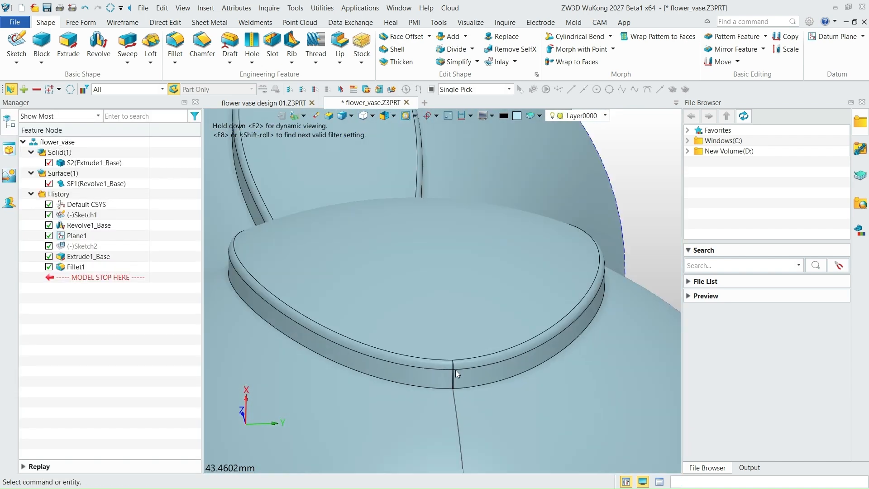
right_click_drag(460, 373, 434, 330)
scroll(430, 322, "up", 6)
scroll(459, 368, "up", 13)
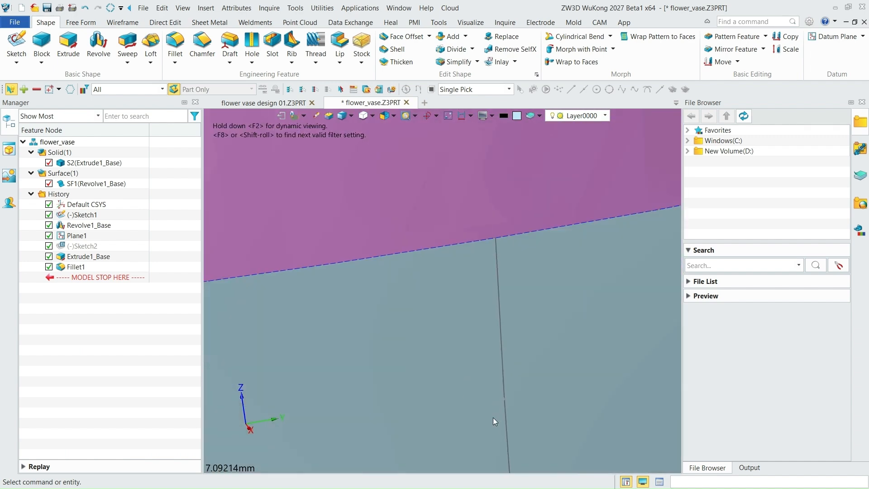
scroll(491, 376, "down", 4)
scroll(485, 368, "up", 10)
scroll(436, 295, "down", 10)
scroll(432, 265, "down", 17)
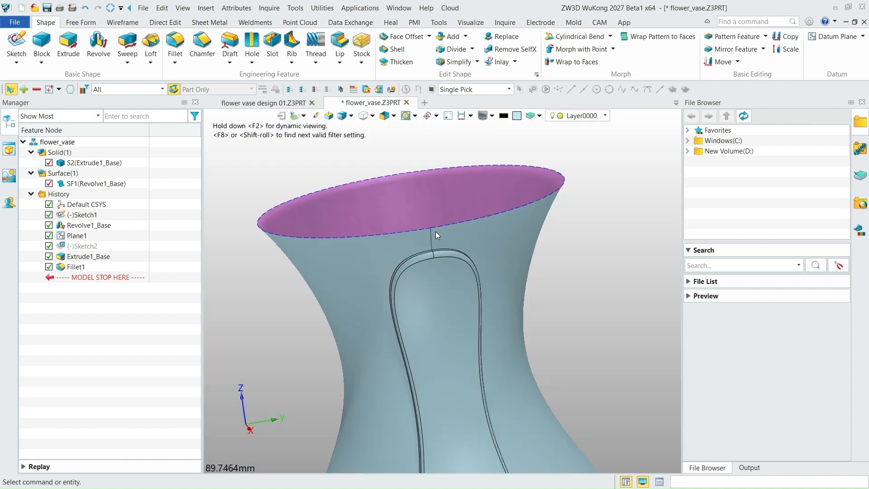
scroll(441, 298, "down", 2)
right_click_drag(431, 303, 441, 291)
scroll(425, 309, "up", 5)
scroll(430, 288, "down", 2)
scroll(455, 312, "down", 2)
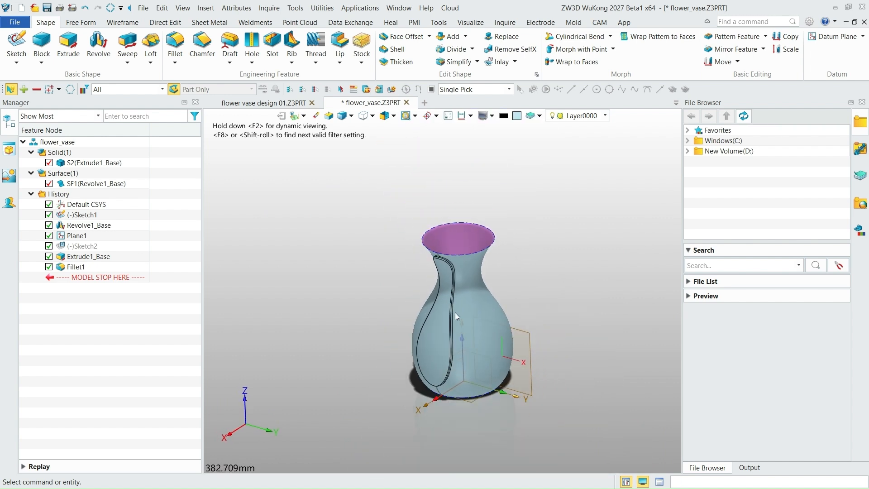
scroll(464, 313, "up", 3)
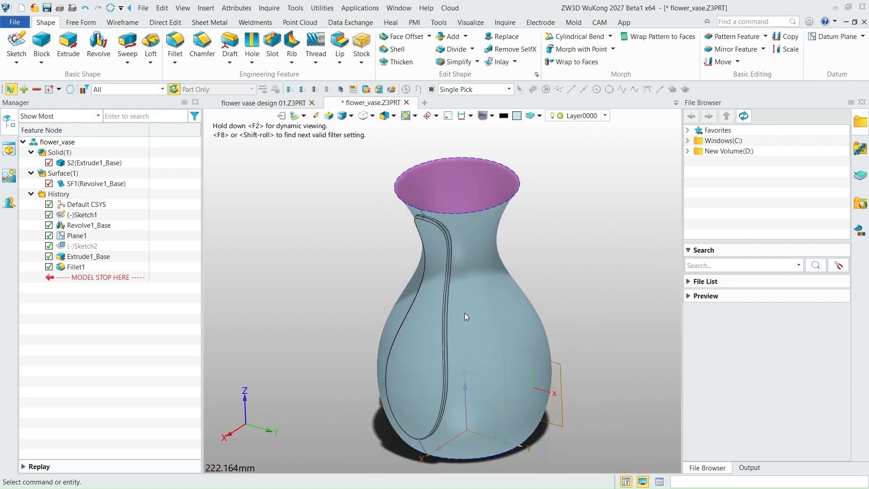
- Start a circular feature pattern with the panel's Extrude1_Base and Fillet1 as the base features
left_click(765, 36)
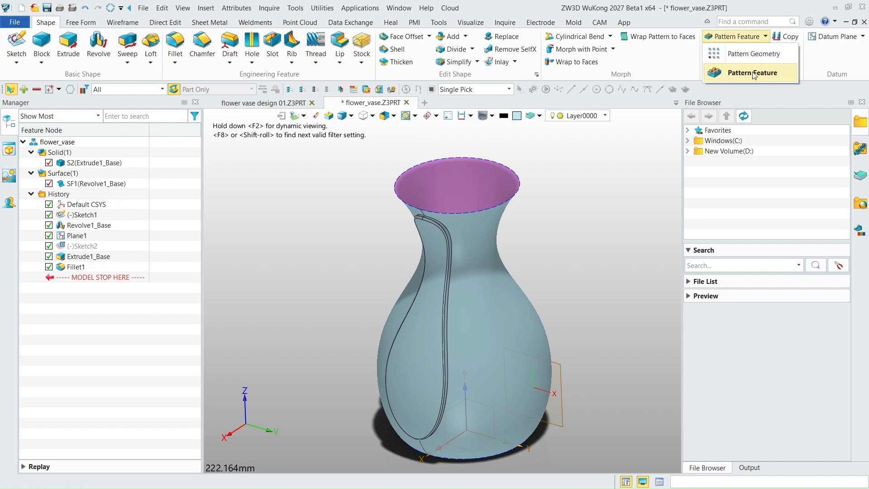
left_click(752, 73)
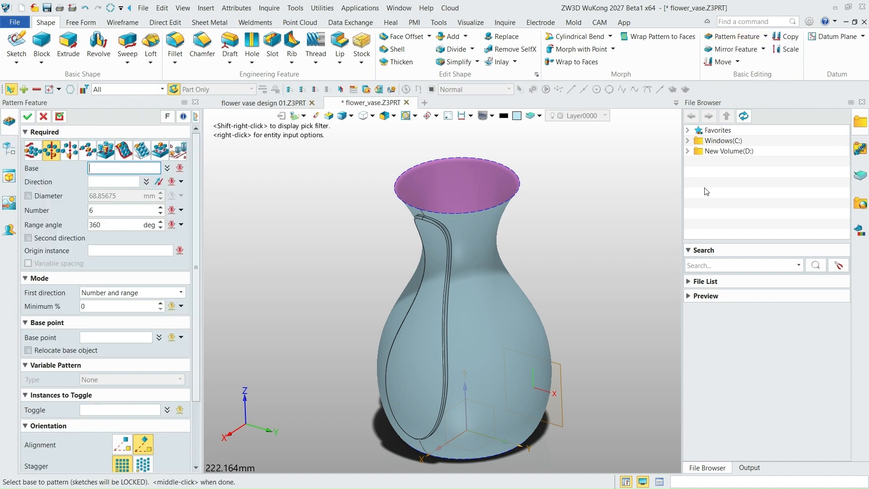
left_click(9, 148)
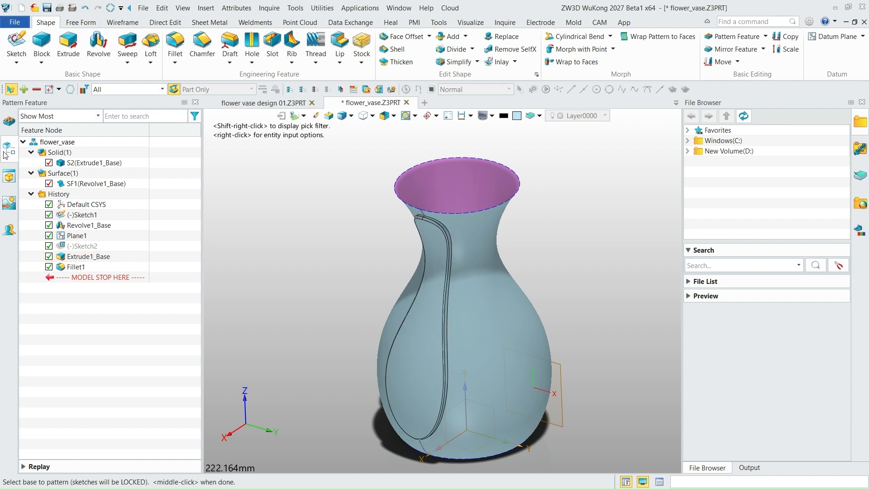
left_click(78, 258)
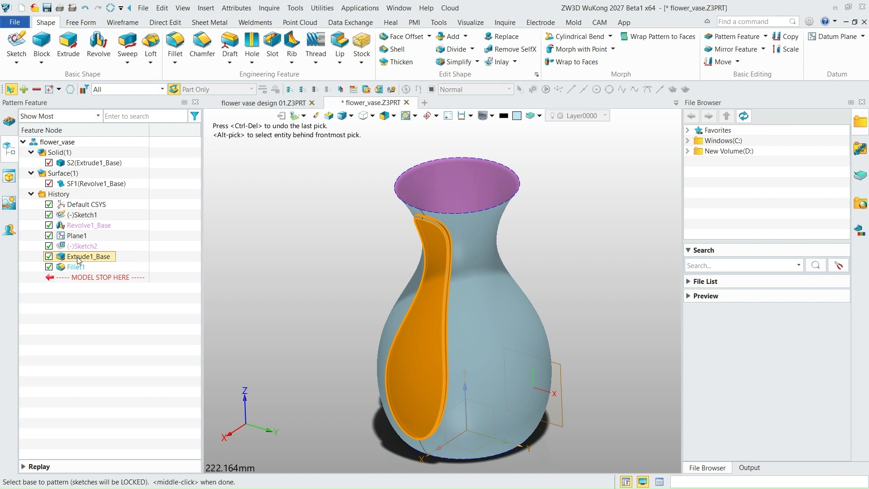
left_click(76, 266)
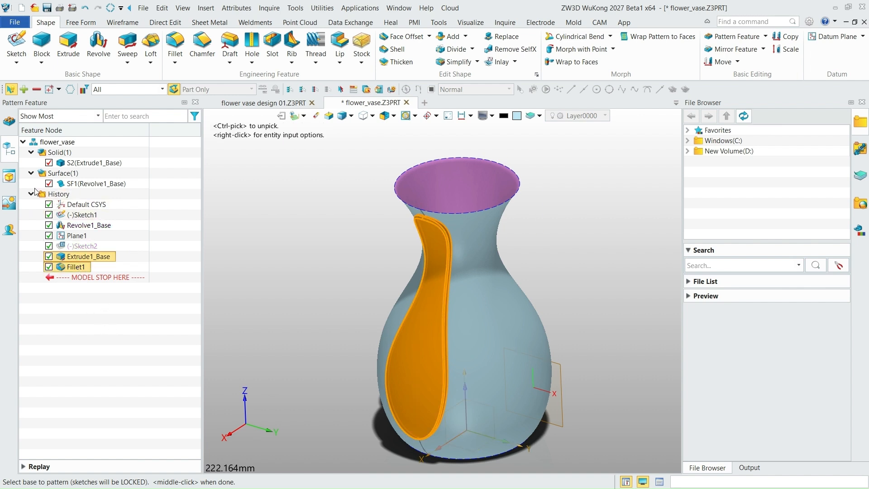
left_click(8, 126)
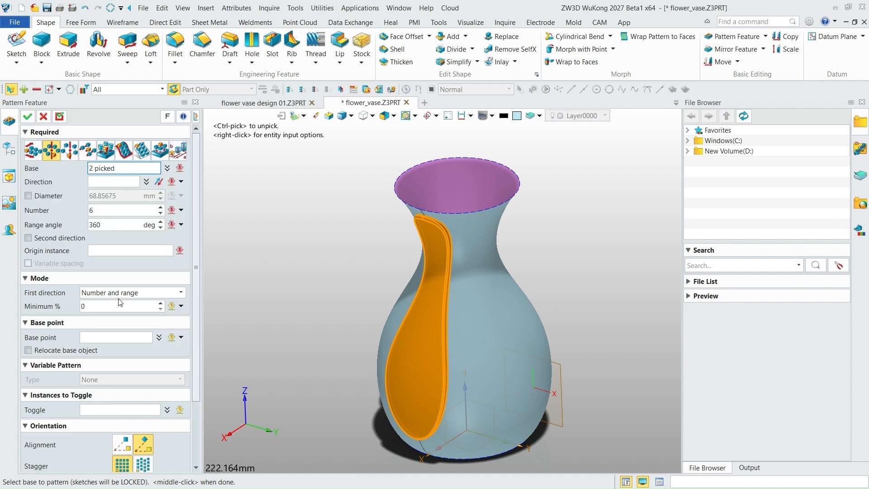
- Pattern the raised panel circularly about the vase's vertical Z axis with 7 instances over 360 degrees, using number and range
left_click(180, 294)
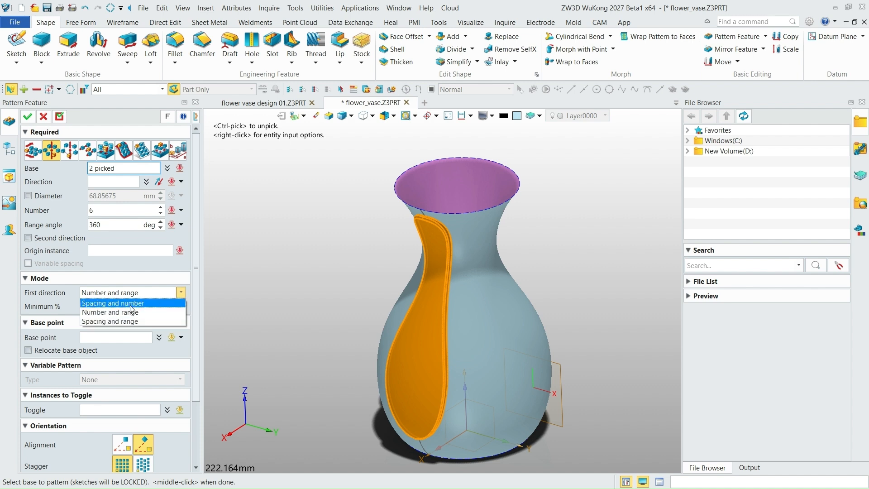
left_click(119, 312)
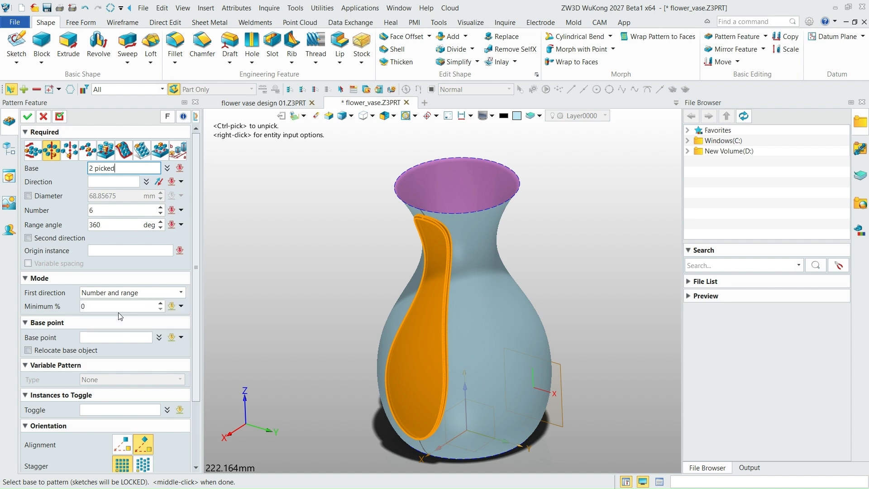
left_click(161, 209)
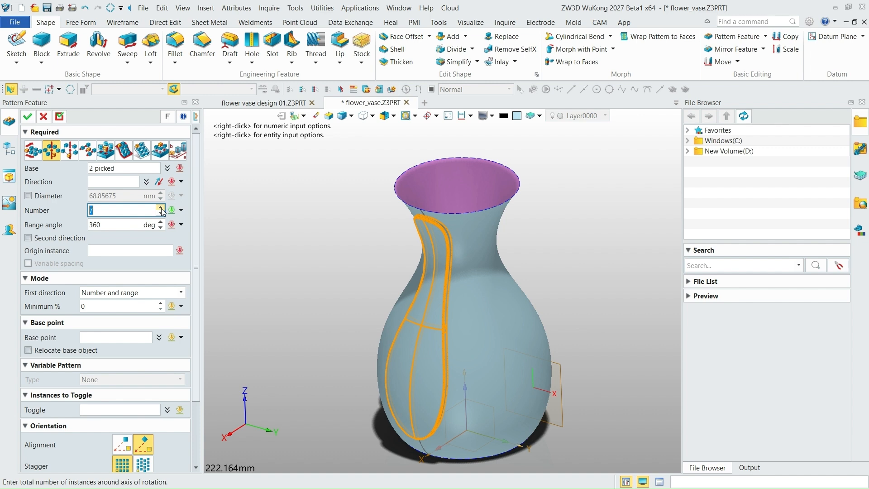
left_click(117, 182)
left_click(461, 395)
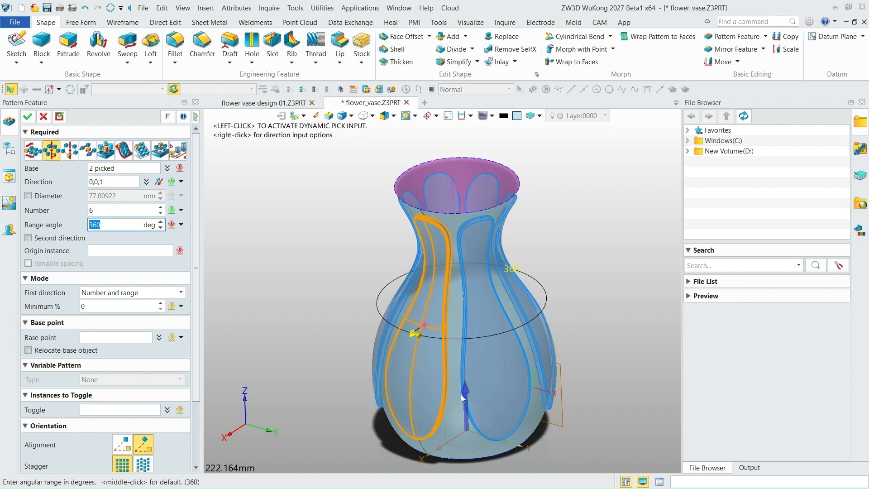
left_click(160, 208)
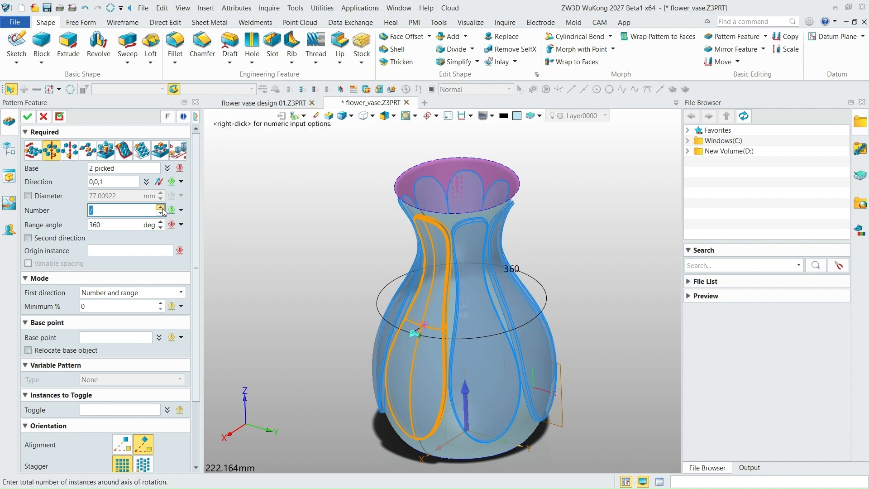
- Examine the gaps between neighbouring panels in the pattern preview, close up and from several sides
scroll(456, 262, "up", 10)
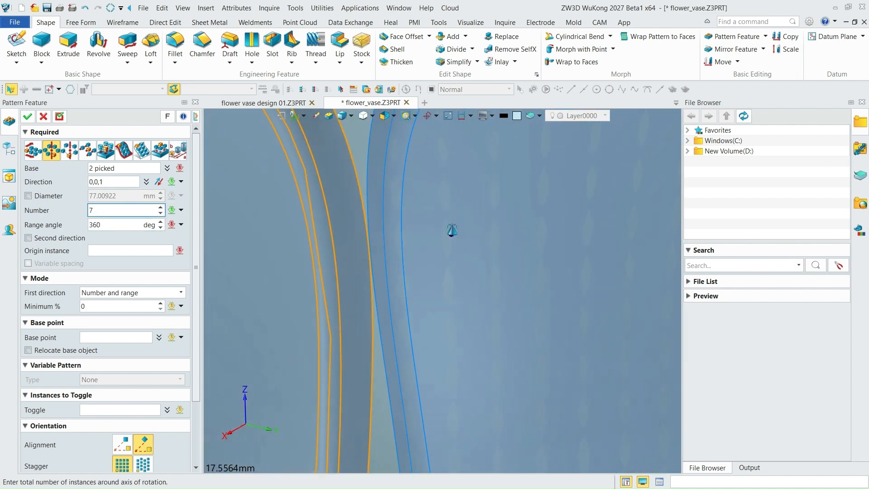
right_click_drag(457, 201, 347, 254)
scroll(418, 244, "down", 8)
scroll(348, 240, "down", 3)
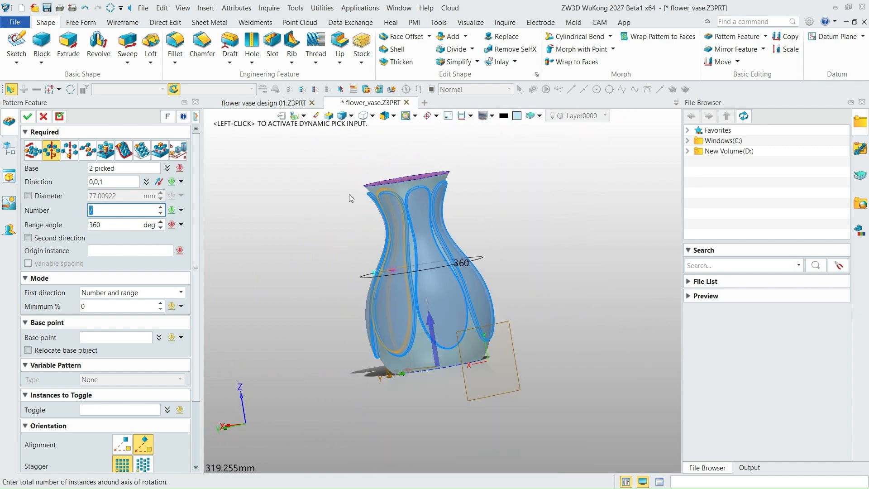
scroll(398, 326, "up", 4)
scroll(408, 336, "up", 4)
scroll(471, 324, "down", 6)
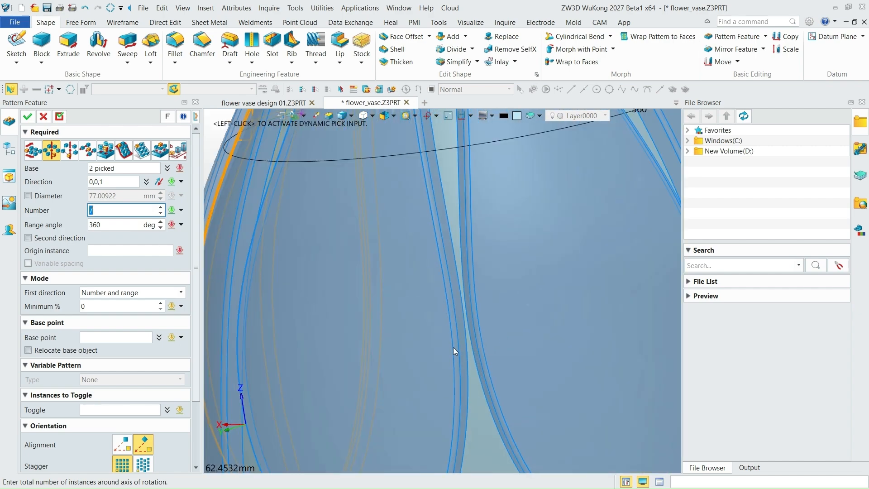
scroll(465, 232, "up", 11)
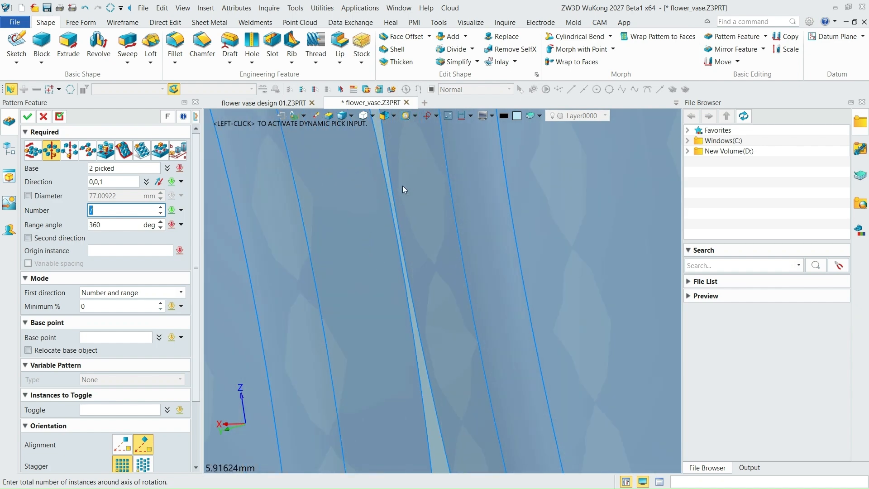
scroll(406, 194, "down", 12)
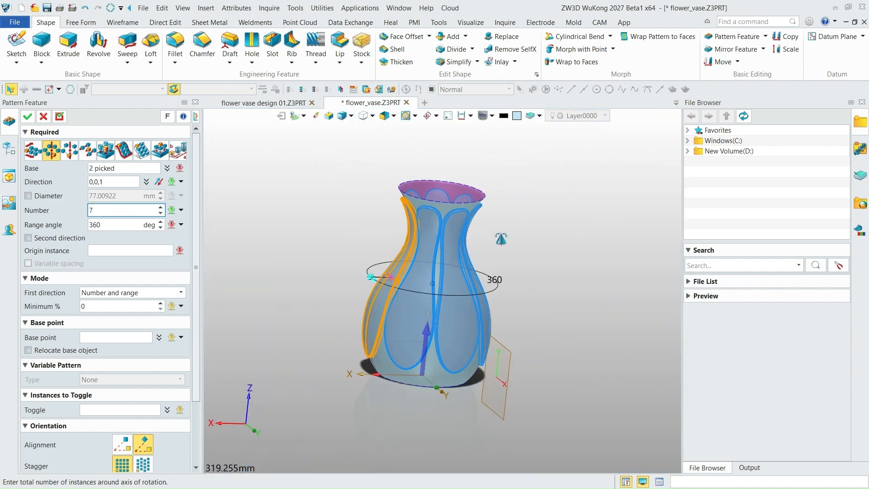
scroll(453, 286, "up", 2)
scroll(453, 286, "down", 2)
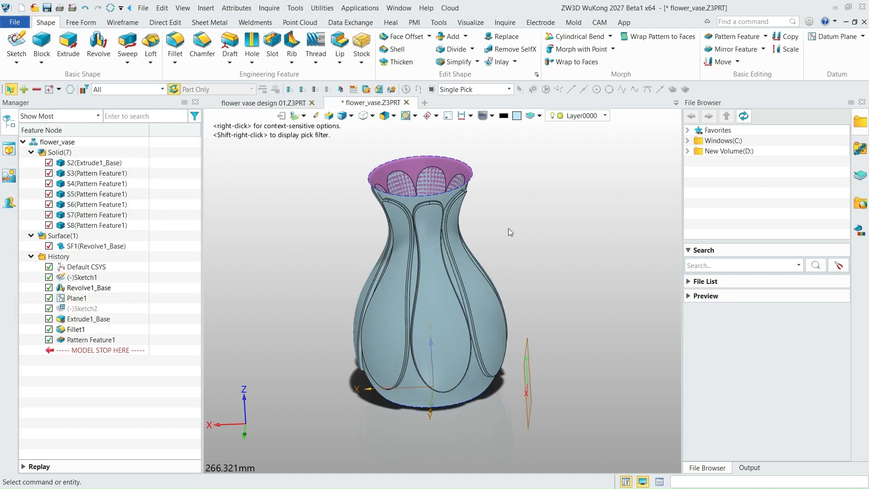
- Start a Fill surface with the open circular edge at the vase's bottom as its boundary
scroll(469, 252, "down", 3)
scroll(470, 251, "up", 4)
right_click_drag(470, 254, 482, 213)
scroll(480, 372, "up", 3)
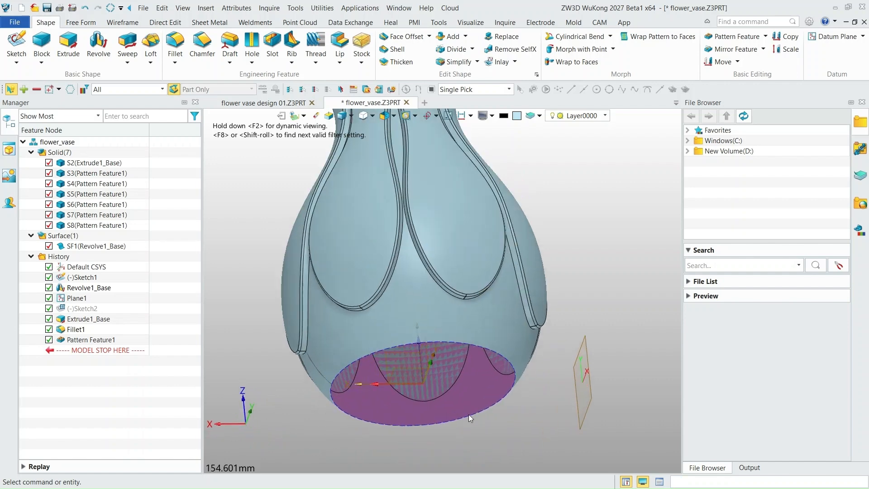
scroll(467, 414, "down", 3)
right_click_drag(464, 395, 434, 403)
right_click_drag(489, 376, 510, 367)
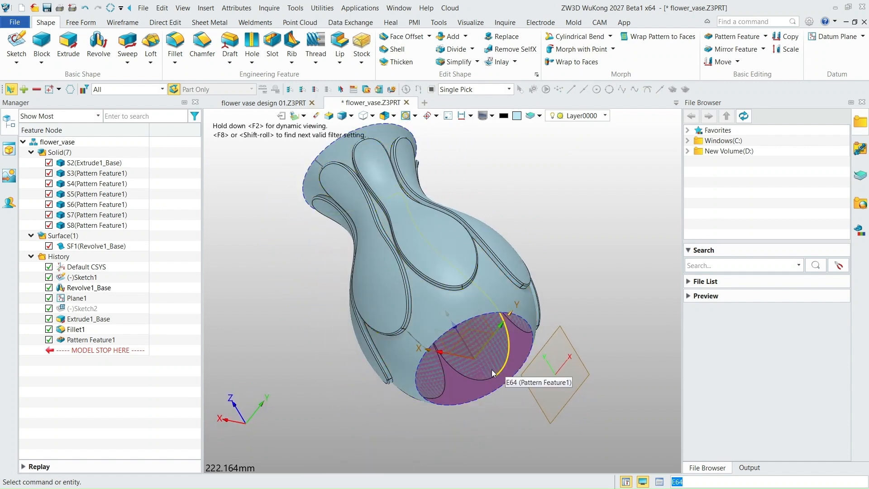
left_click(85, 24)
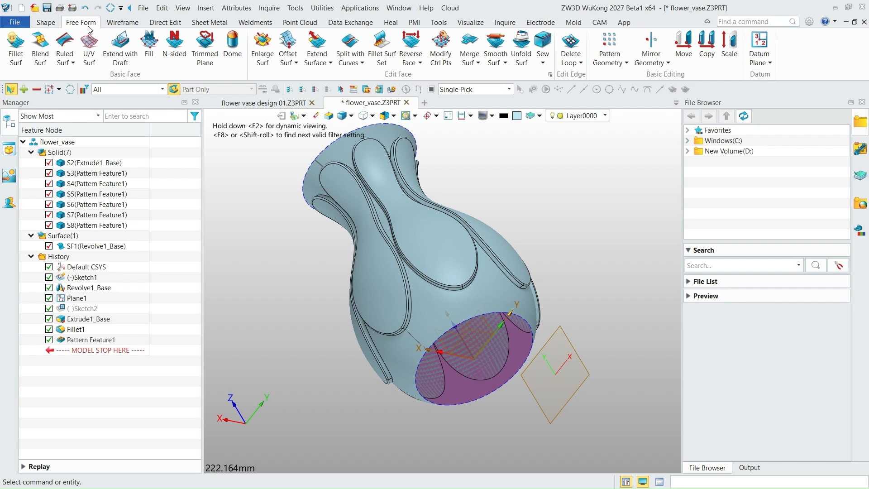
left_click(149, 45)
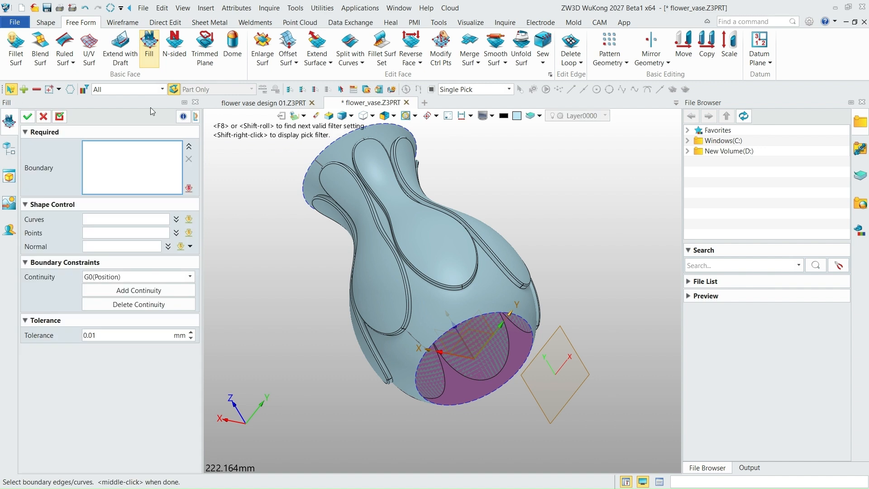
left_click(521, 370)
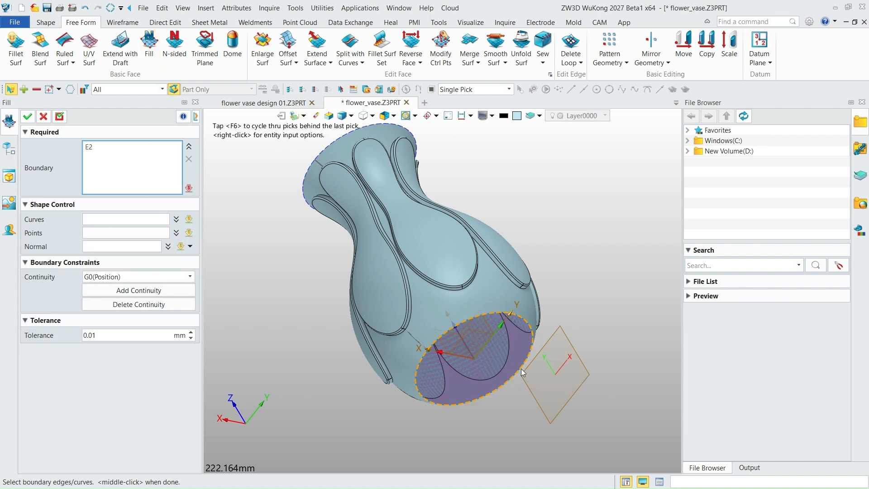
- Try G1 tangent and G2 curvature continuity on the bottom fill surface and compare the resulting shapes
left_click(137, 278)
left_click(132, 296)
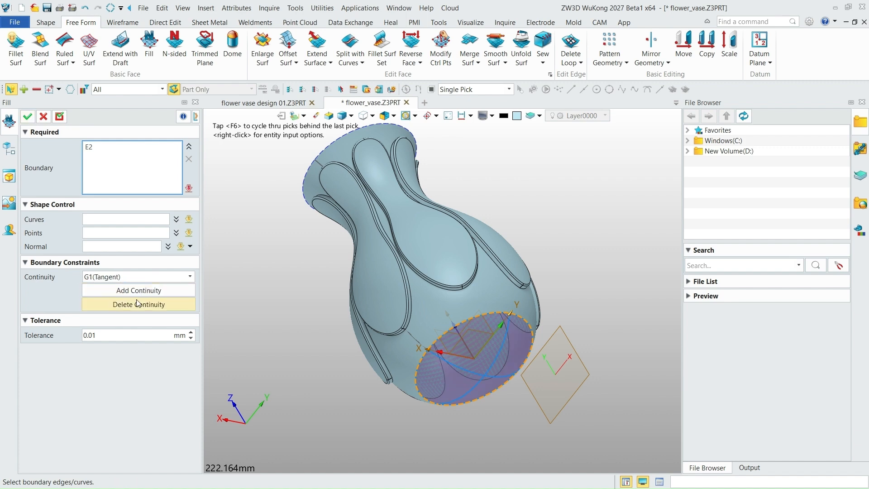
left_click(475, 346)
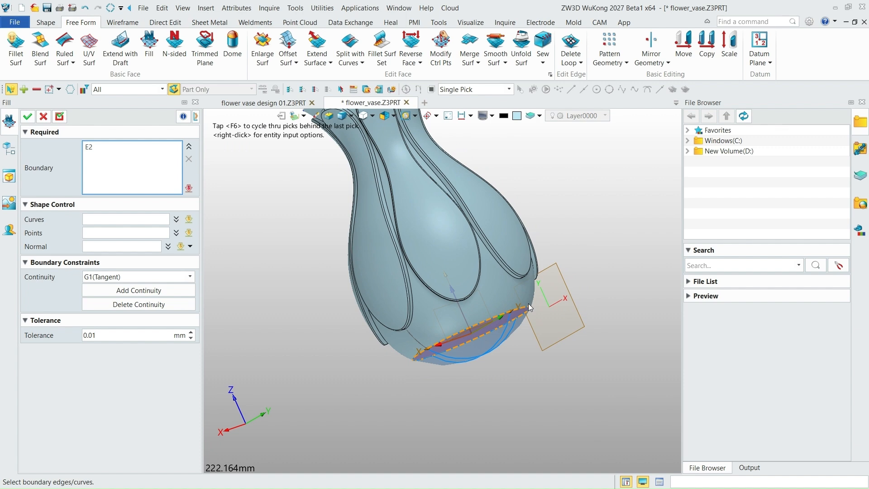
scroll(463, 350, "up", 5)
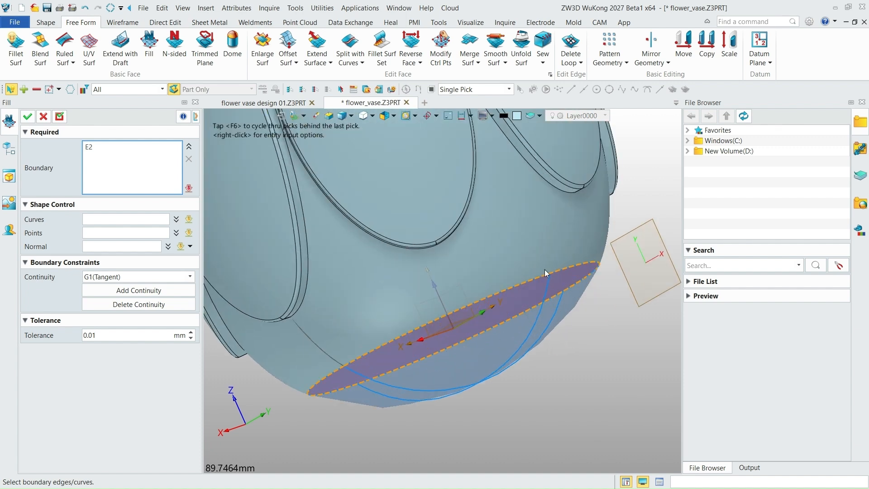
left_click(135, 277)
left_click(118, 305)
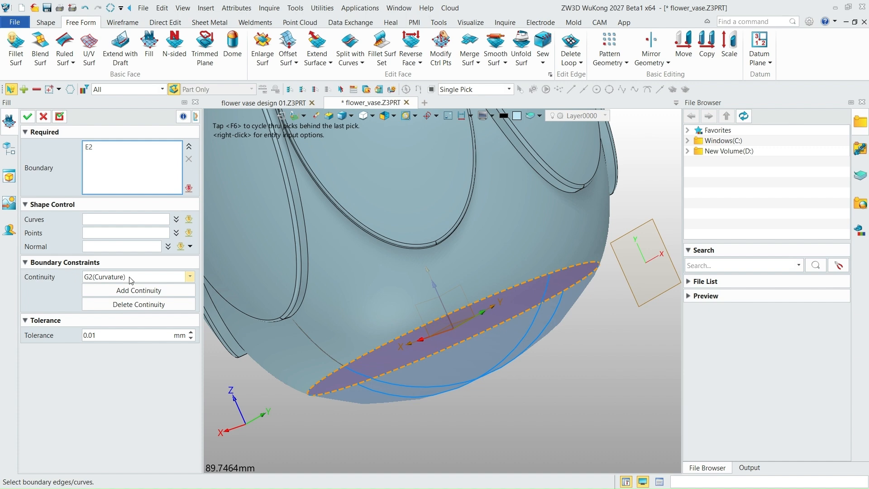
left_click(131, 277)
left_click(120, 294)
scroll(409, 346, "up", 5)
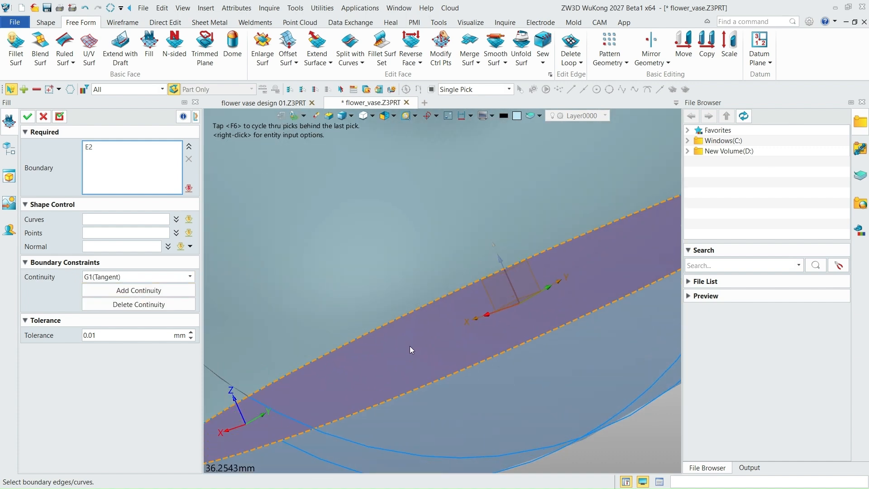
scroll(412, 347, "down", 10)
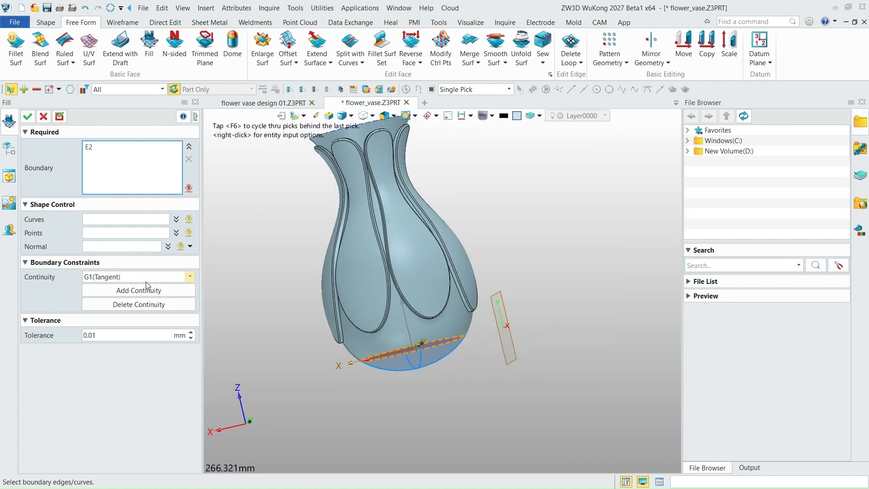
- Set the fill's continuity to G0 (Position) and create the flat surface closing the vase's bottom
left_click(146, 277)
left_click(117, 287)
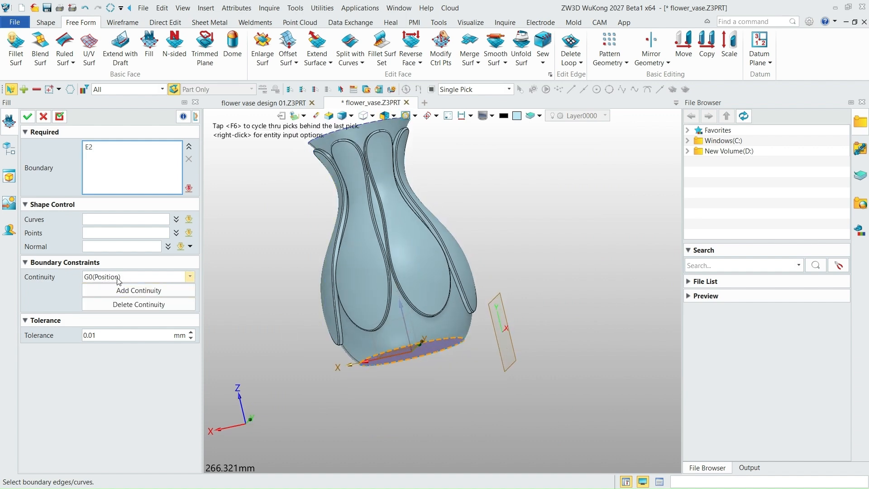
left_click(27, 116)
- Examine the closed bottom and the whole vase from below, the side and above
scroll(423, 354, "up", 3)
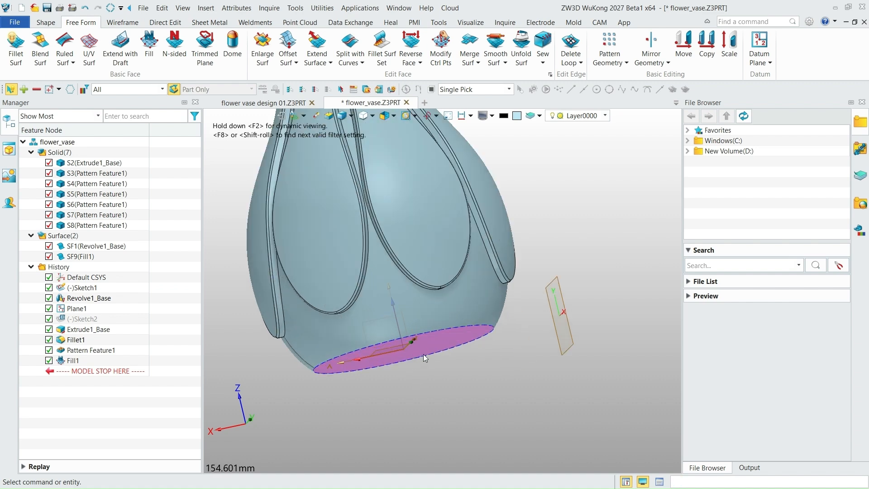
scroll(423, 352, "up", 3)
scroll(492, 387, "down", 7)
right_click_drag(493, 388, 493, 338)
scroll(482, 344, "down", 1)
scroll(479, 346, "up", 6)
scroll(477, 349, "up", 3)
scroll(476, 349, "down", 8)
scroll(492, 318, "down", 2)
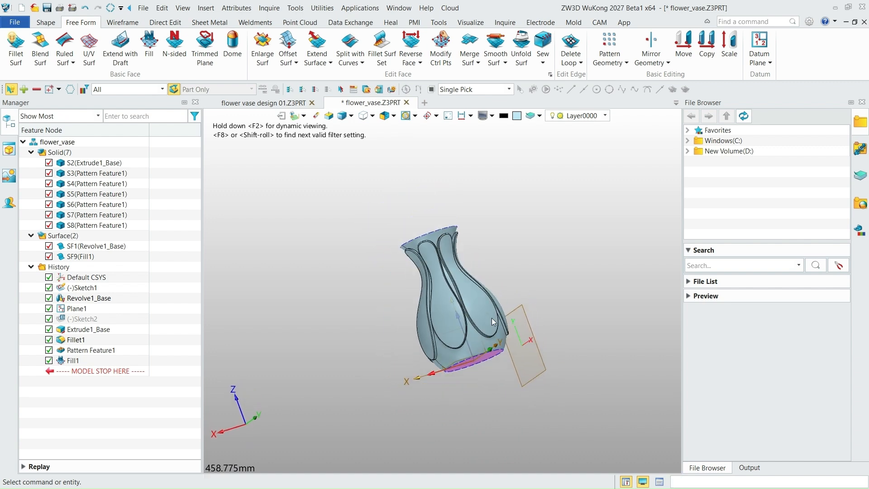
scroll(492, 317, "up", 5)
scroll(486, 309, "down", 2)
right_click_drag(469, 282, 491, 302)
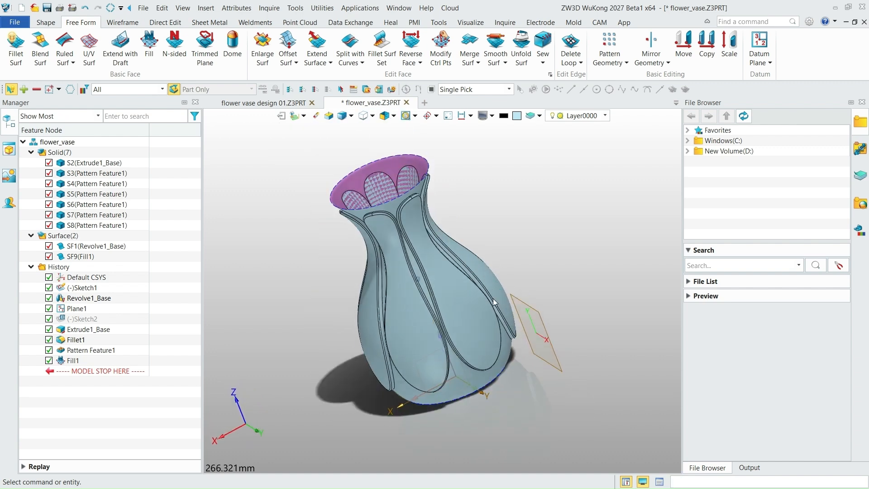
- Reverse the direction of the filled bottom face
left_click(415, 56)
middle_click_drag(444, 253, 468, 344)
left_click(485, 379)
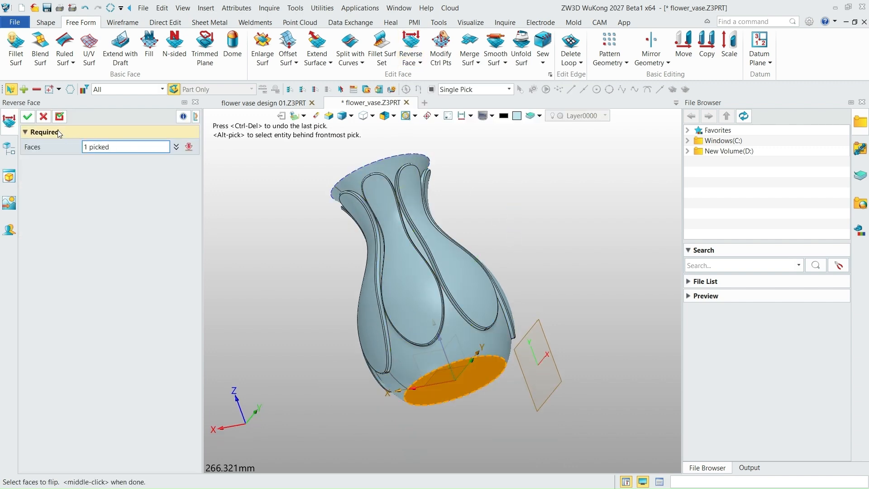
left_click(28, 117)
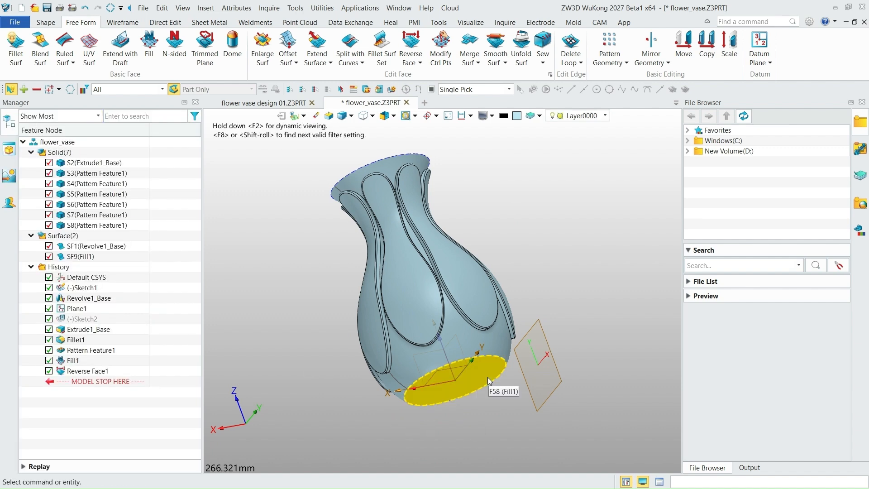
- Start a 20 mm radius surface fillet from the vase body surface to the flat bottom face
scroll(502, 370, "up", 5)
scroll(506, 362, "up", 2)
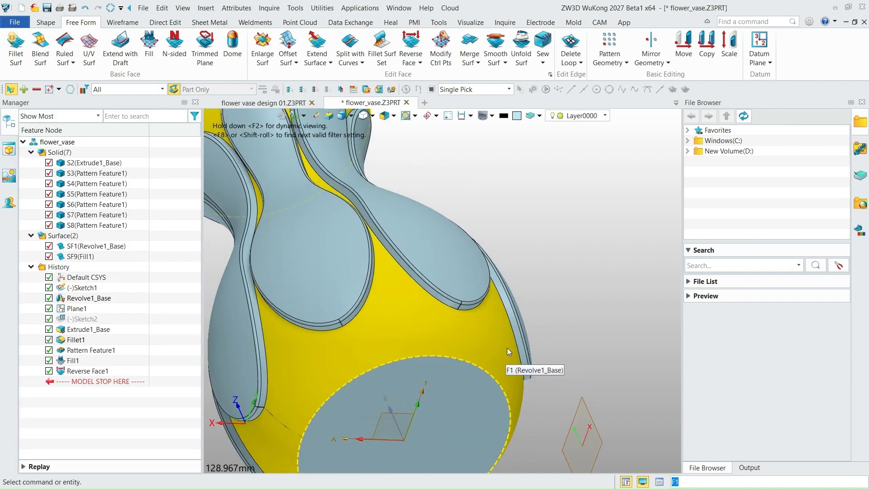
scroll(500, 312, "down", 5)
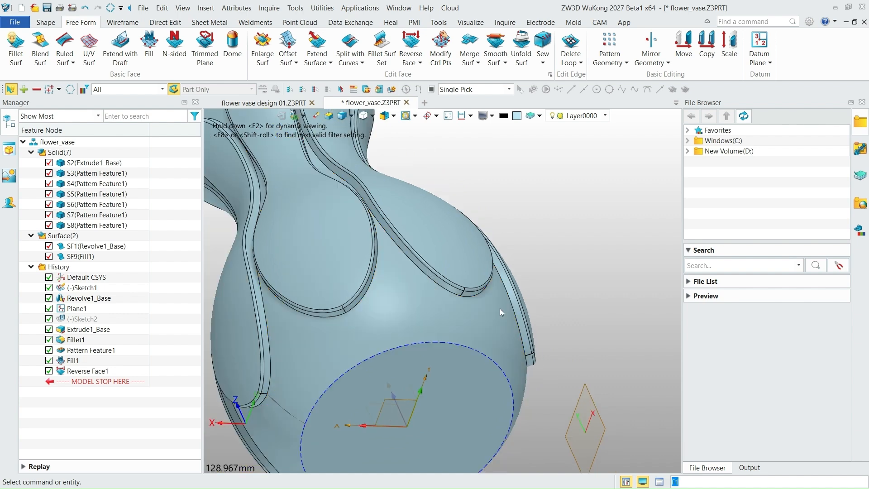
scroll(483, 346, "down", 2)
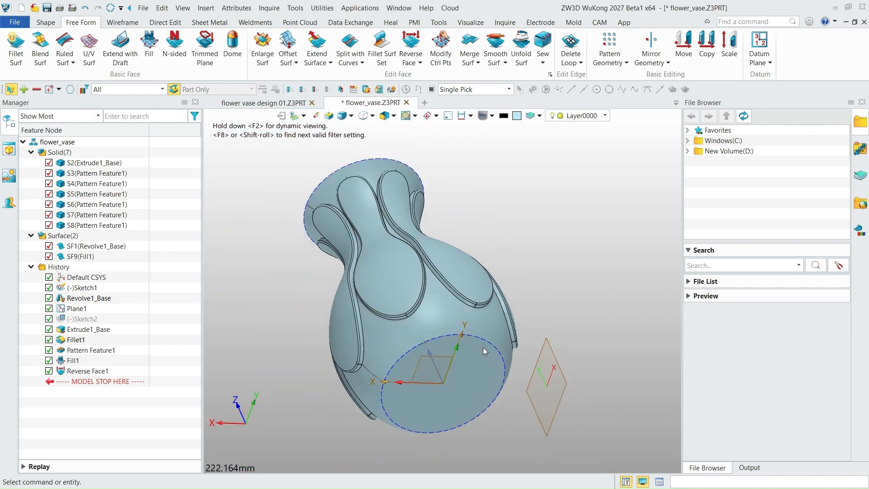
scroll(483, 346, "up", 5)
scroll(484, 347, "down", 2)
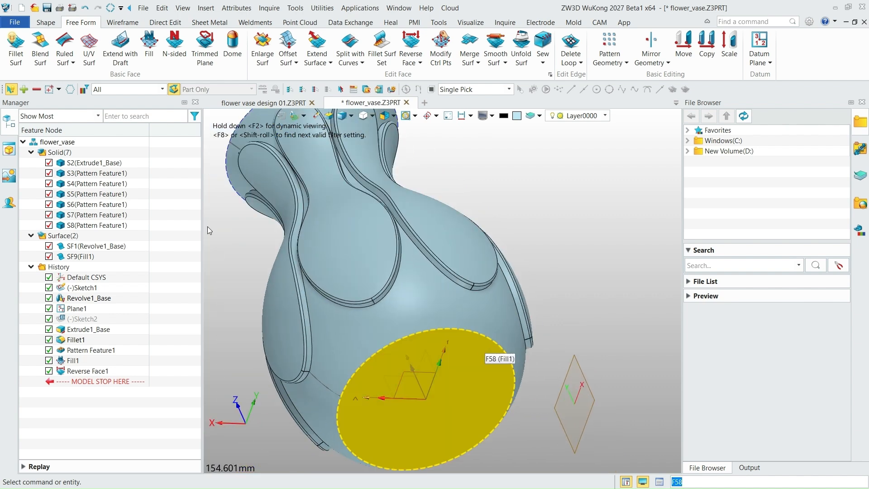
left_click(16, 46)
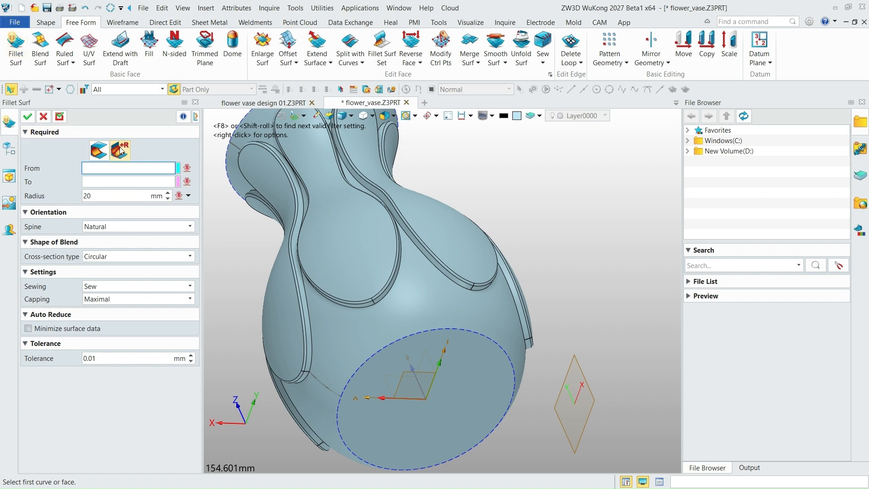
left_click(492, 325)
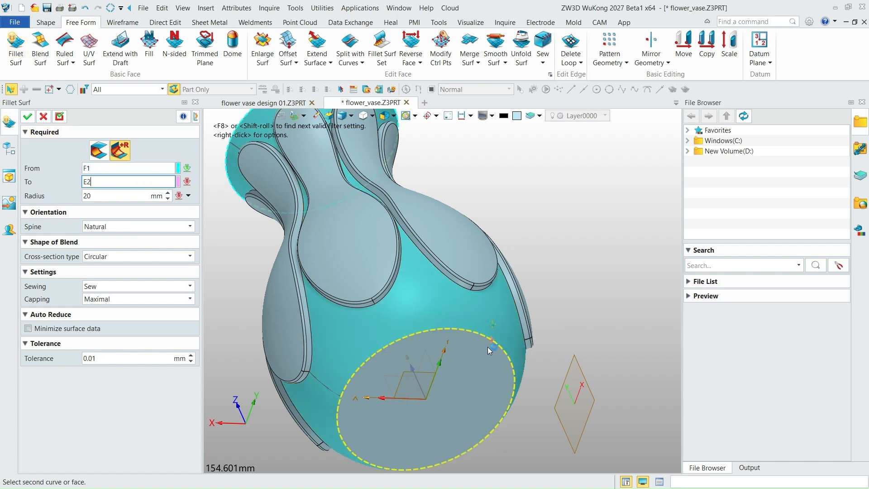
left_click(479, 365)
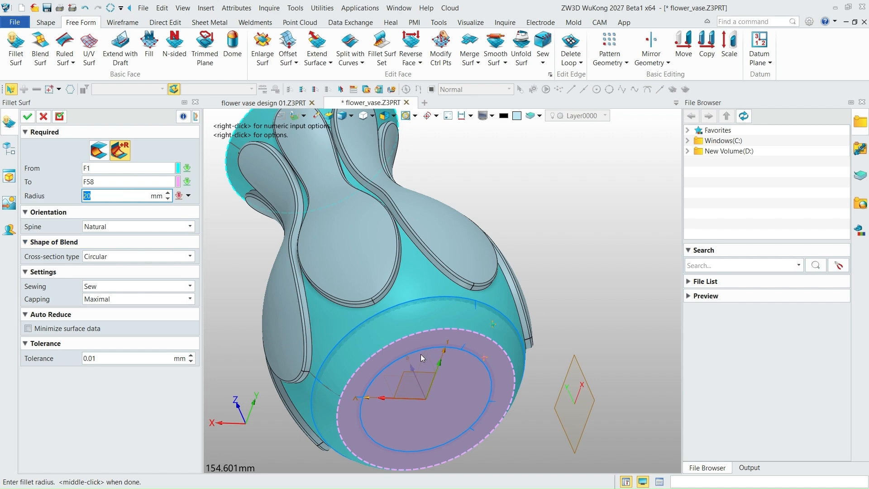
- Keep the fillet's sewing option at Sew and create the fillet joining body and bottom
right_click_drag(544, 332, 549, 360)
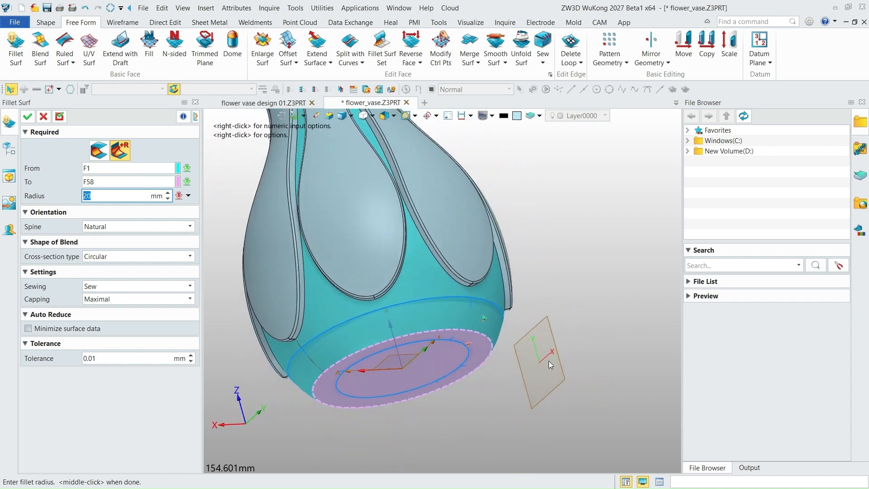
scroll(505, 373, "down", 3)
scroll(433, 354, "up", 3)
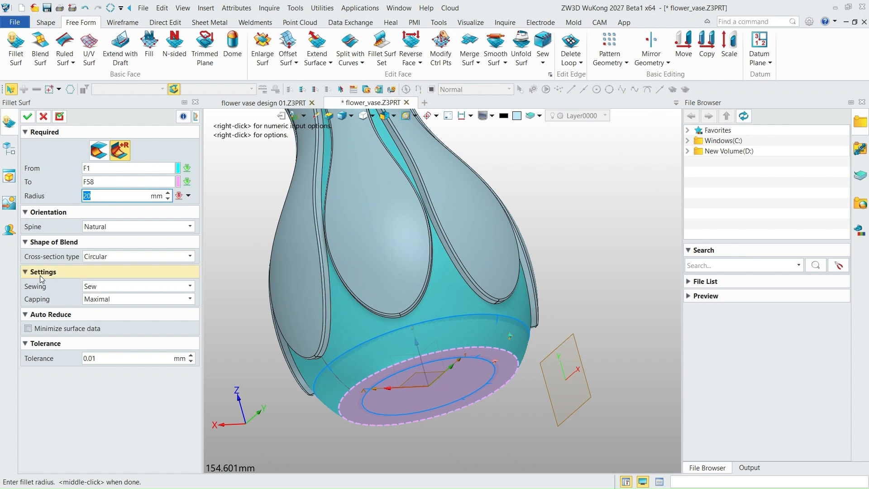
left_click(102, 288)
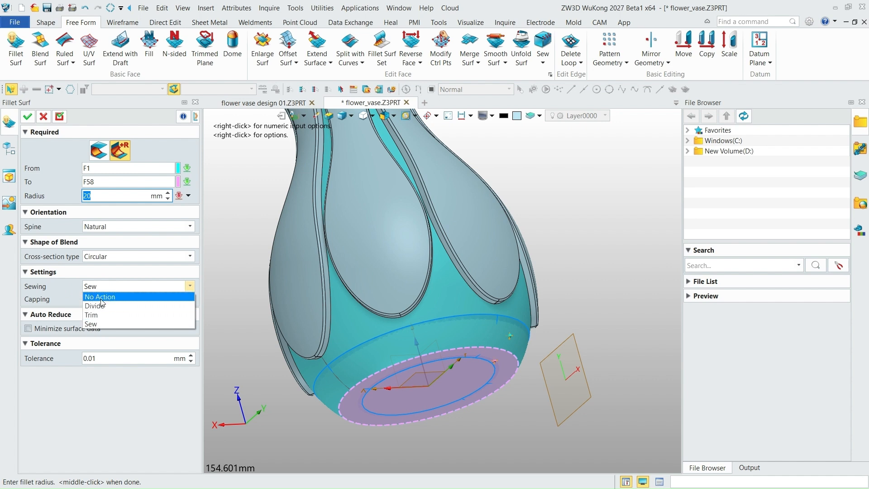
left_click(99, 325)
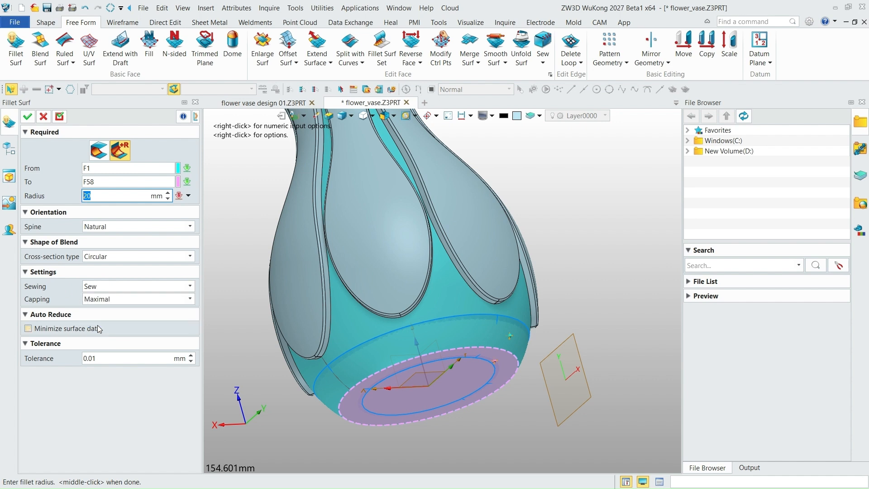
left_click(27, 116)
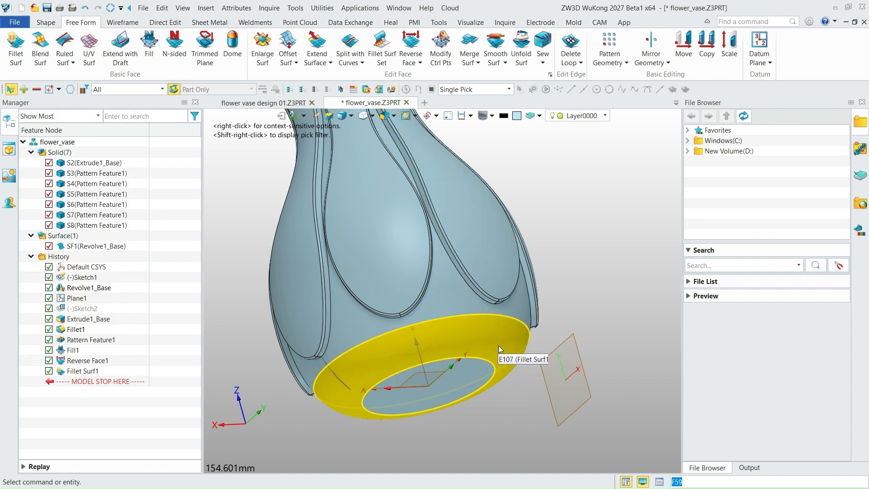
- Start a Thicken operation on the whole vase surface, including its filleted bottom
mouse_move(501, 344)
right_mouse_down()
mouse_move(505, 299)
mouse_move(500, 312)
mouse_move(447, 290)
mouse_move(499, 333)
right_mouse_up()
scroll(463, 387, "up", 3)
scroll(464, 388, "down", 7)
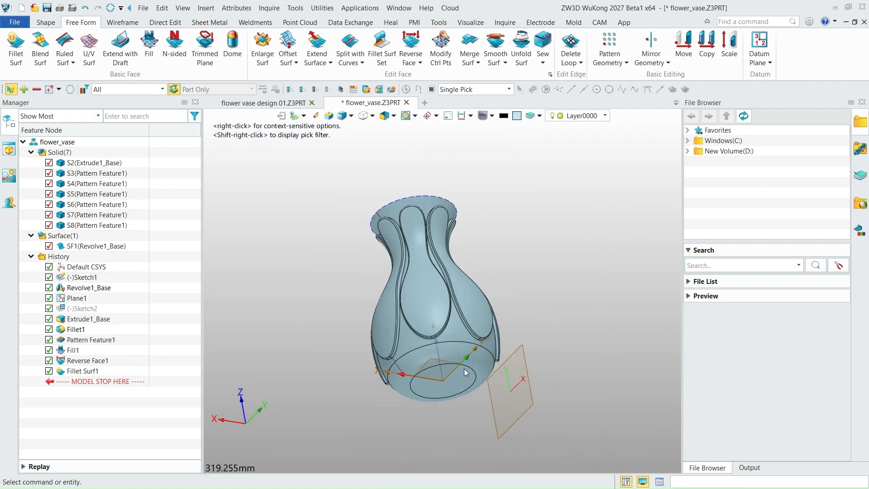
right_click_drag(464, 369, 469, 346)
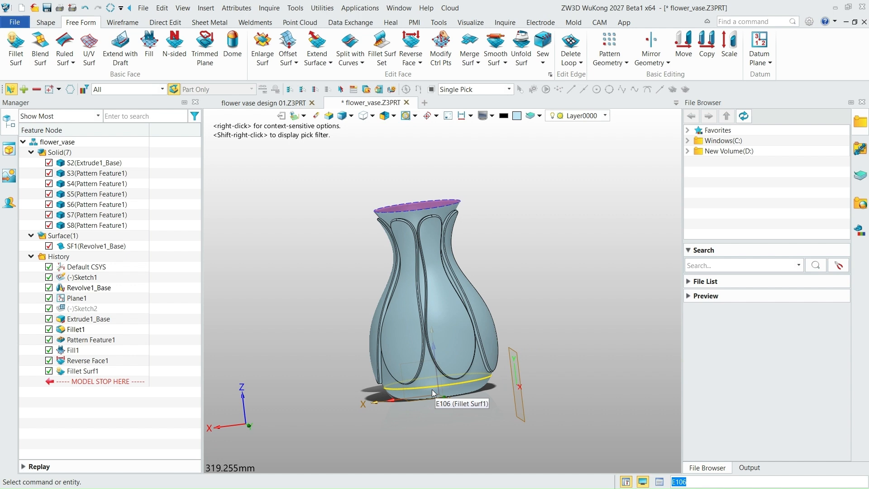
left_click(46, 24)
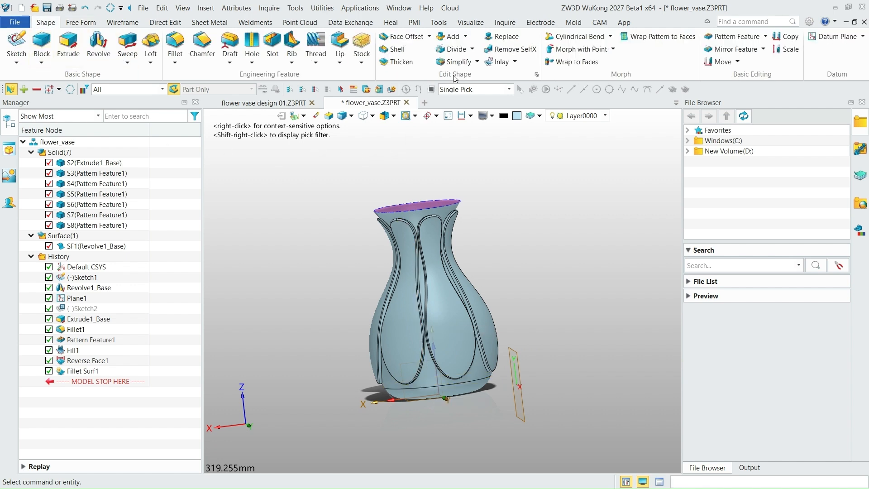
left_click(397, 62)
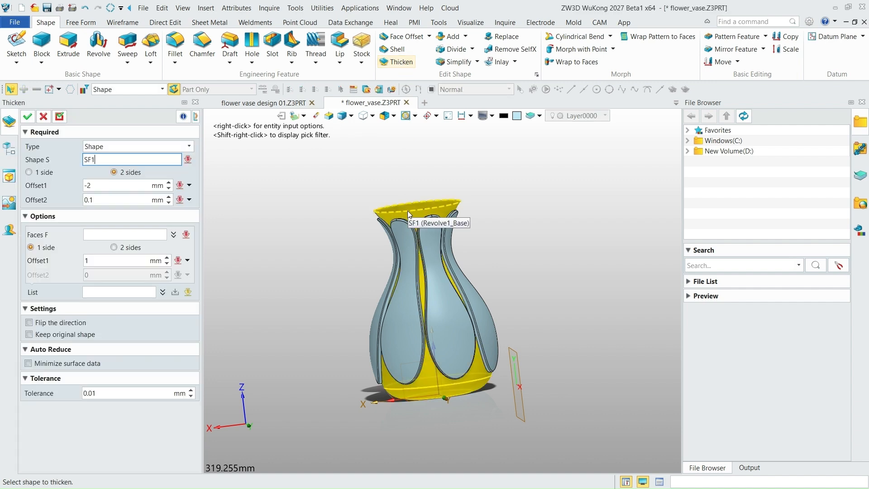
middle_click(526, 301)
right_click_drag(526, 300, 429, 297)
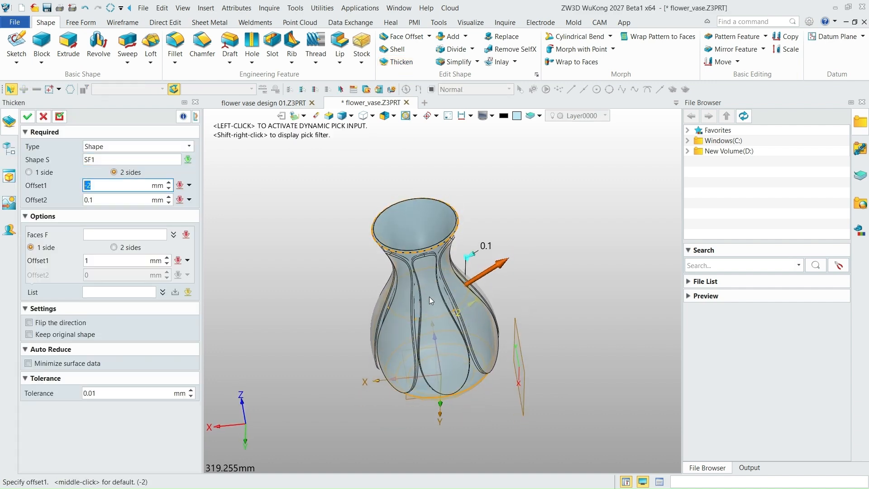
- Try first-offset values of -3 mm and 0 mm for the wall, then return it to -2 mm
scroll(414, 243, "up", 5)
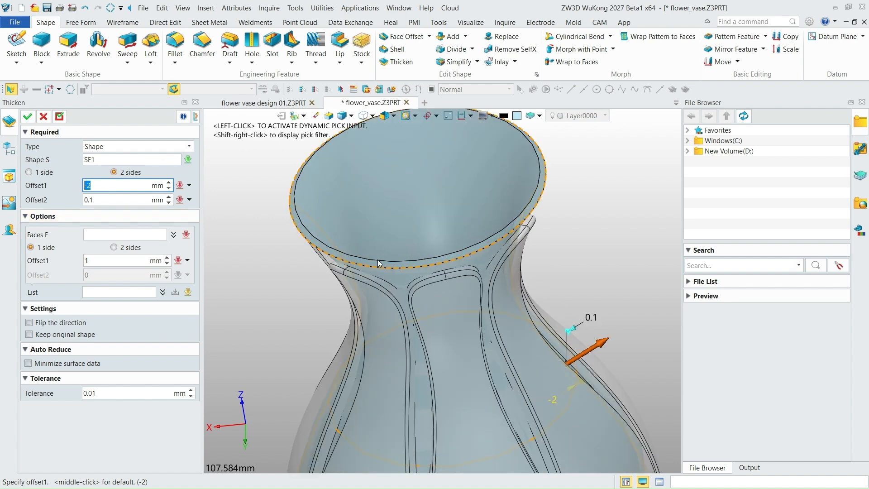
right_click_drag(378, 260, 370, 232)
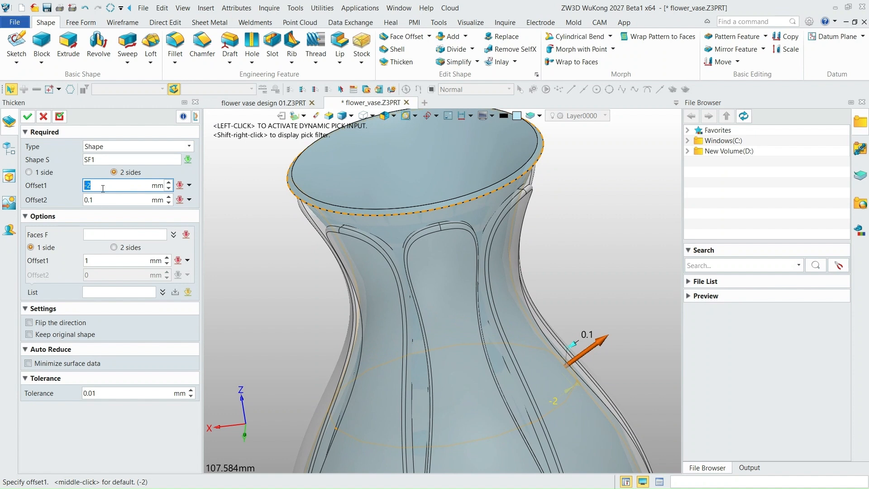
left_click(169, 189)
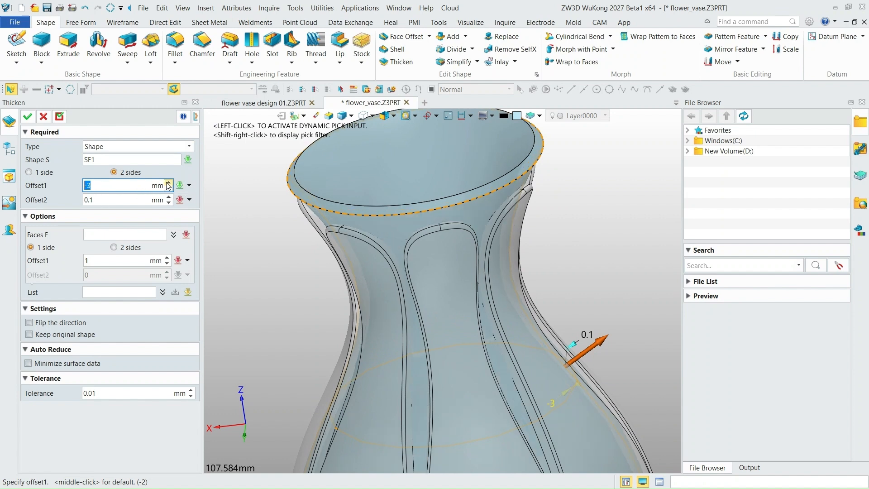
left_click(170, 183)
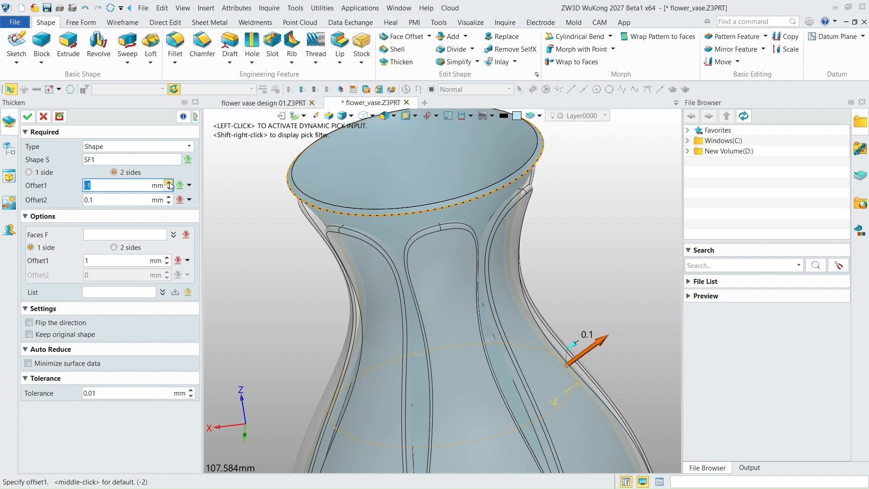
left_click(169, 183)
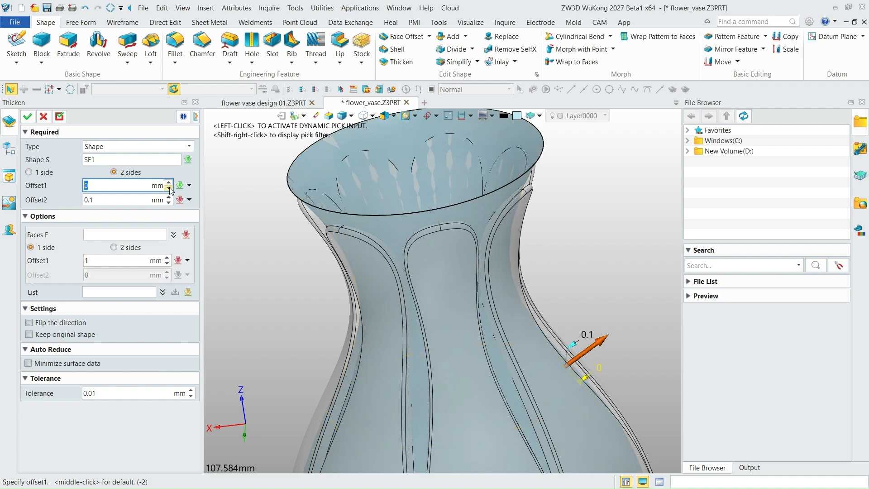
left_click(168, 189)
left_click(169, 188)
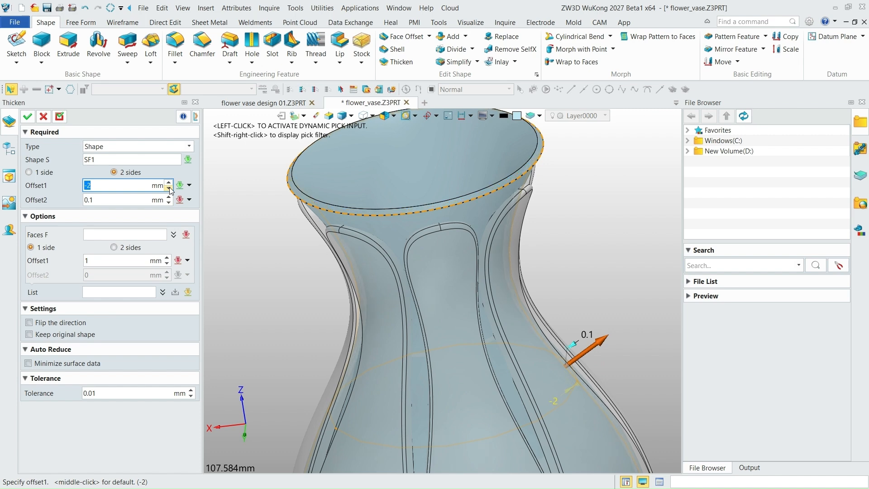
- Set the second offset of the two-sided thickening to 0 mm
scroll(369, 239, "down", 2)
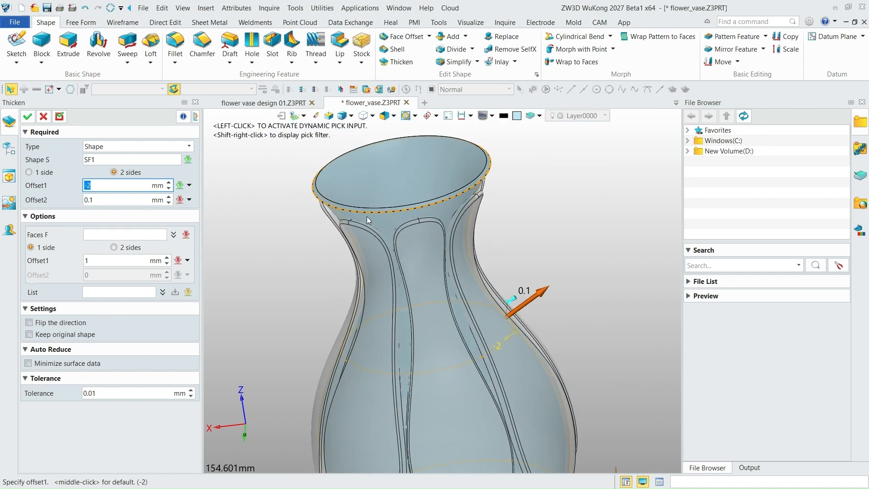
left_click(169, 202)
left_click(169, 198)
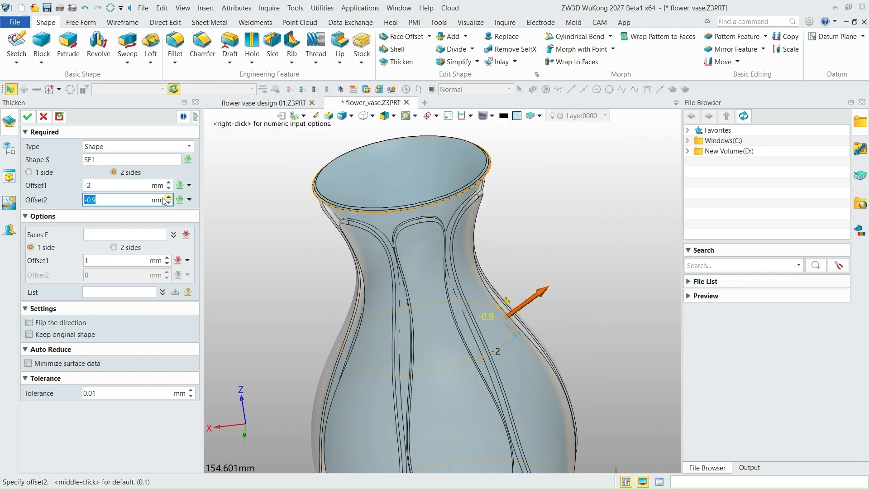
left_click_drag(115, 200, 58, 191)
type("0")
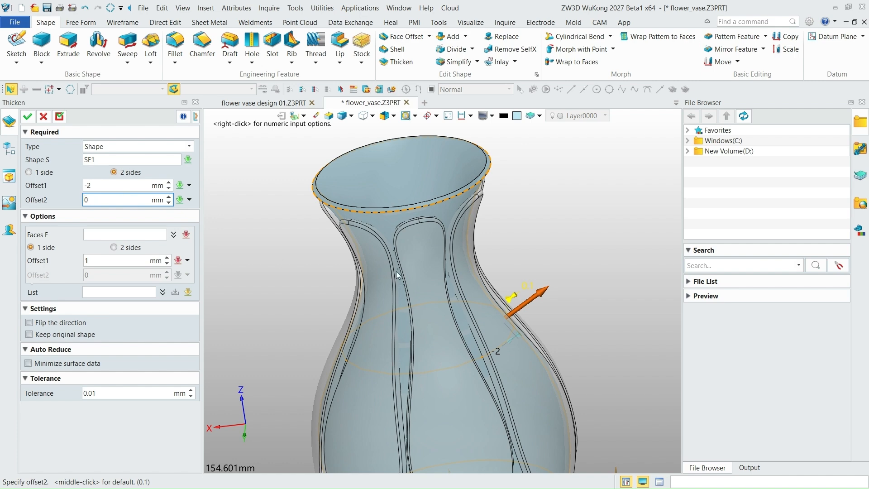
scroll(357, 229, "up", 5)
key("Return")
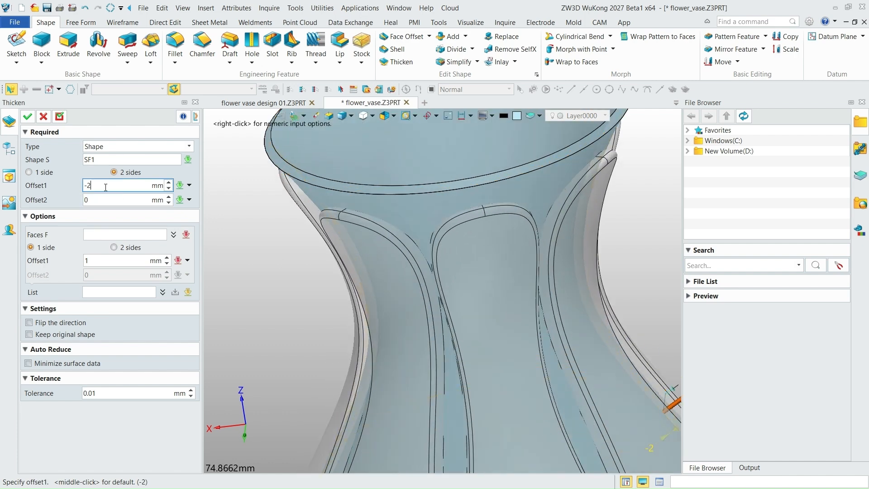
- Examine the previewed wall at the rim and where the raised panels meet the lower body
scroll(389, 218, "up", 3)
scroll(389, 218, "down", 5)
right_click_drag(385, 208, 412, 211)
scroll(408, 254, "down", 4)
scroll(403, 298, "up", 8)
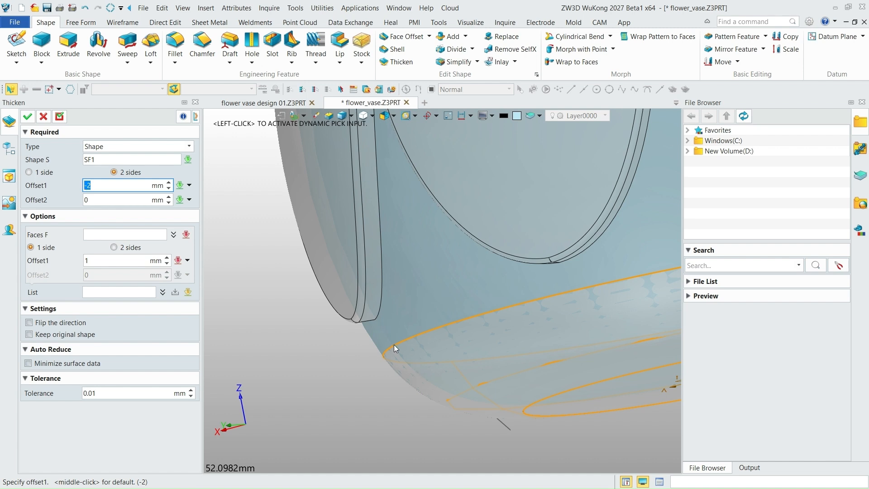
right_click_drag(378, 314, 393, 314)
scroll(393, 314, "up", 7)
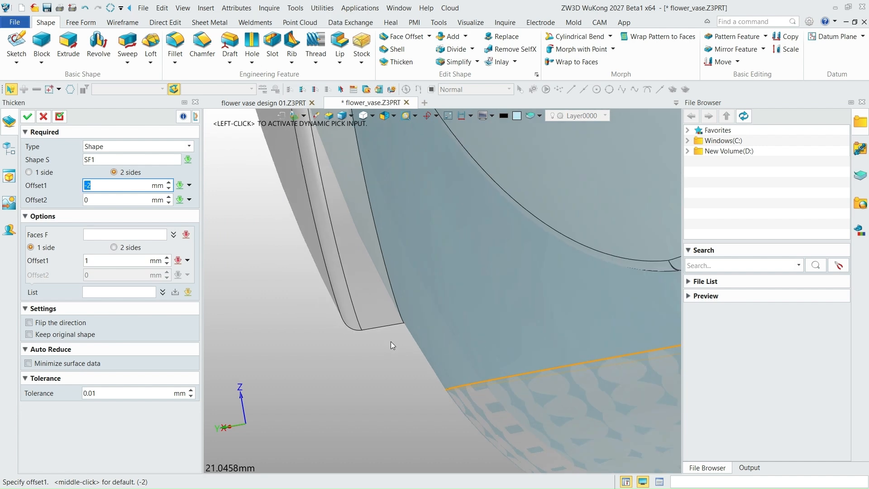
left_click(88, 200)
scroll(290, 313, "down", 10)
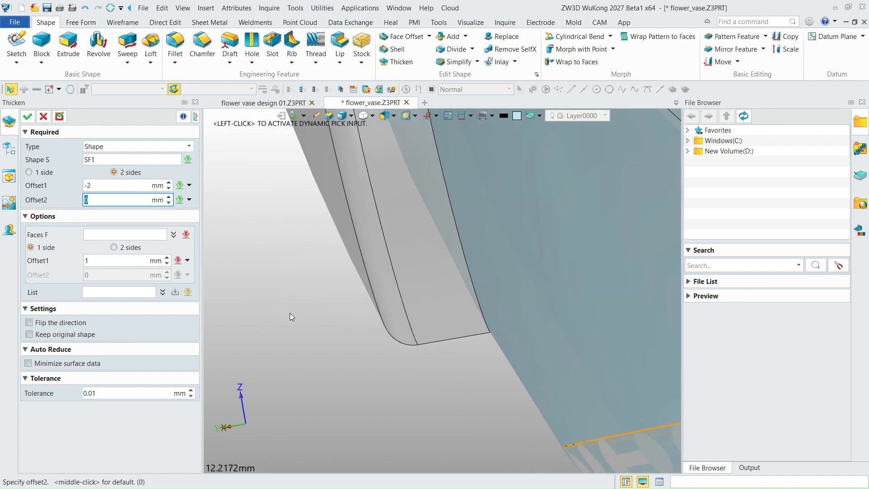
- Switch the thickening to one side with a -2 mm offset and create the solid vase wall
left_click(28, 173)
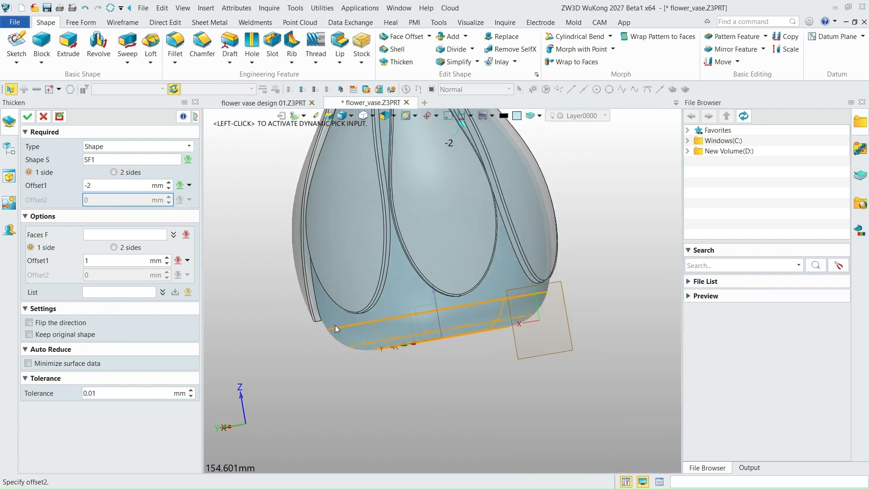
scroll(371, 343, "down", 7)
right_click_drag(379, 344, 414, 359)
scroll(372, 251, "up", 5)
scroll(372, 252, "up", 3)
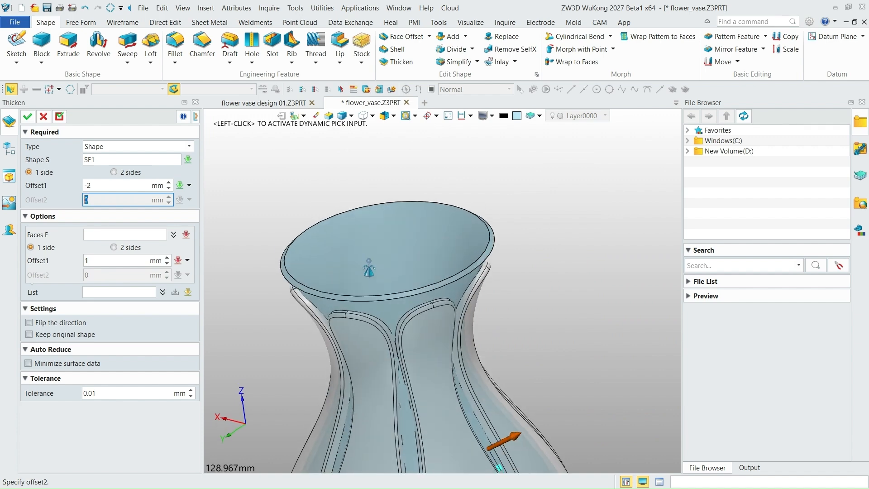
scroll(291, 293, "up", 3)
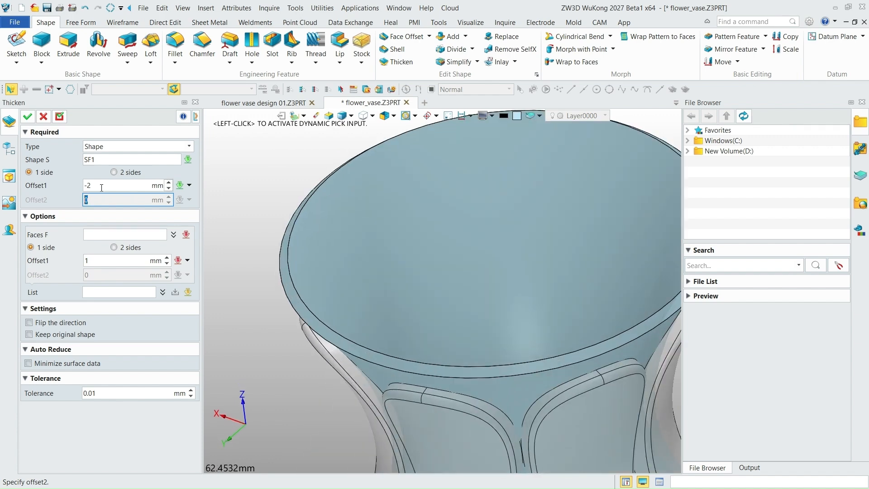
right_click_drag(349, 289, 366, 252)
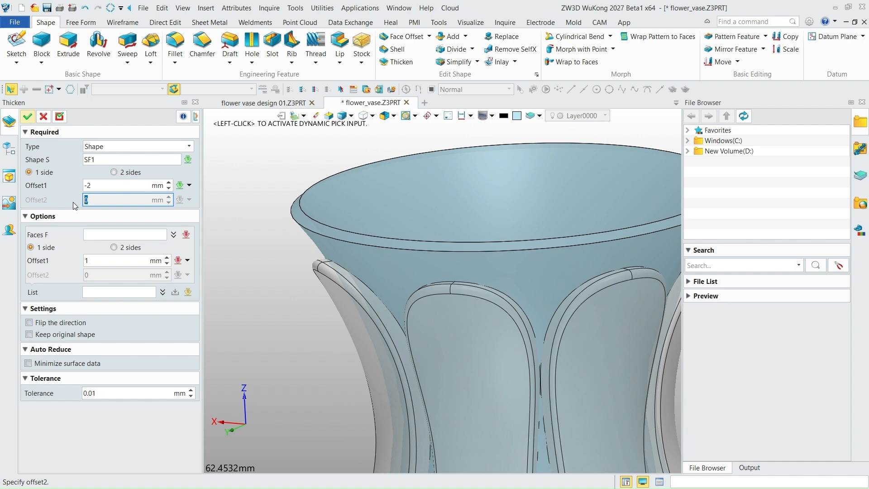
scroll(319, 240, "down", 8)
right_click_drag(379, 283, 384, 300)
scroll(318, 268, "up", 2)
scroll(423, 247, "down", 3)
right_click_drag(423, 249, 420, 344)
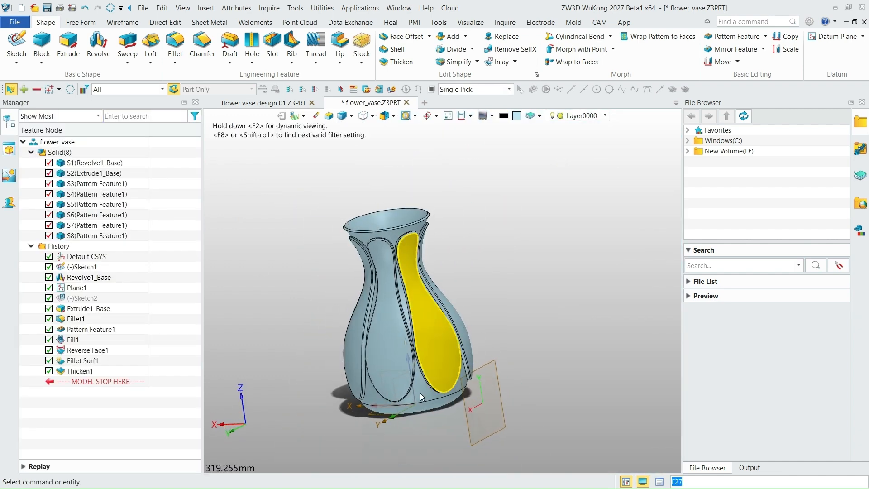
- Hide the reference plane of the panel sketch and the vase's original profile sketch
right_click(76, 290)
left_click(99, 47)
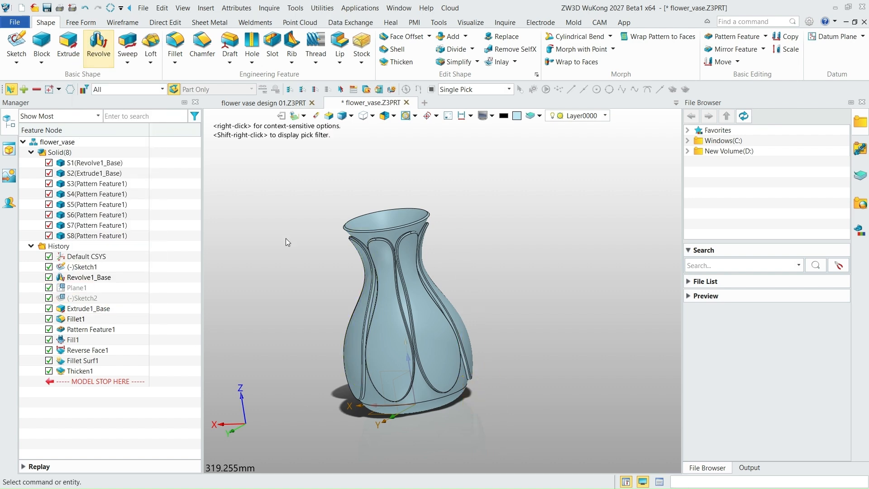
right_click_drag(461, 257, 490, 318)
right_click_drag(412, 378, 441, 375)
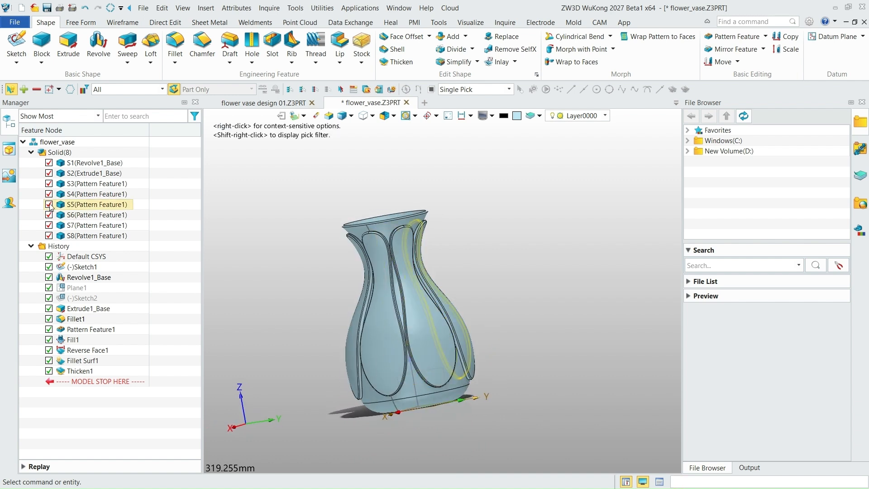
right_click(81, 268)
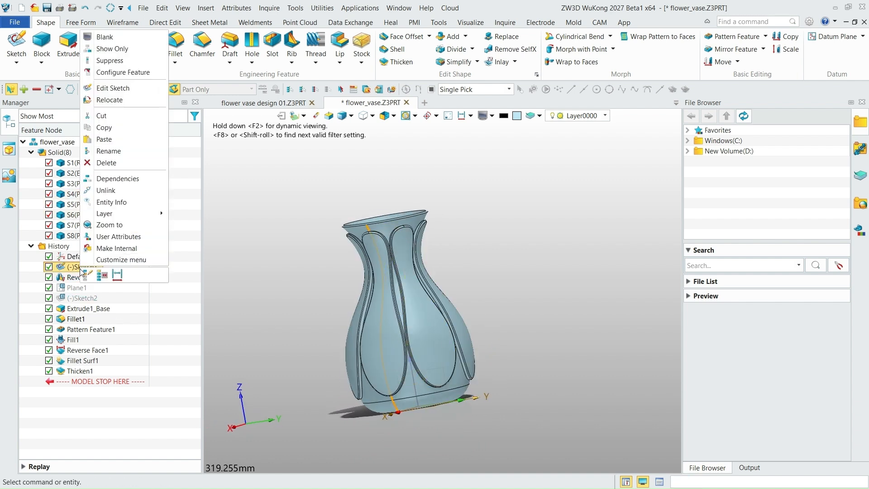
left_click(111, 48)
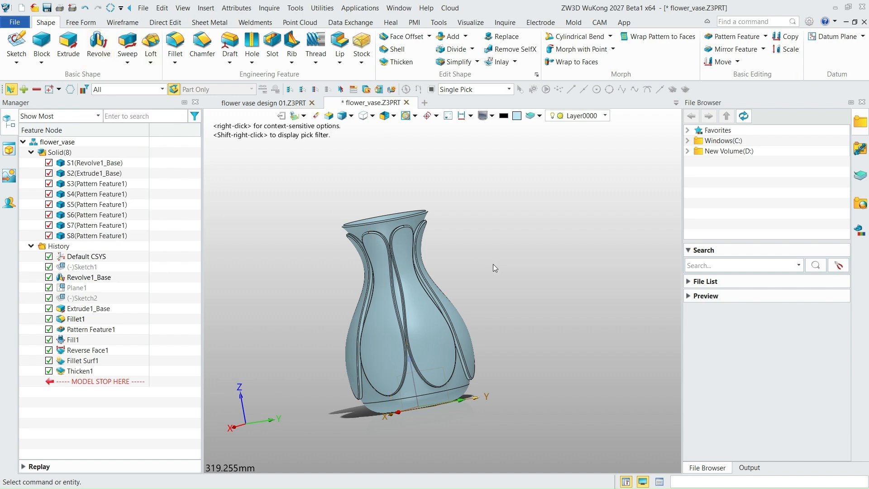
- Fillet the outer and inner edges of the vase's rim with a 1 mm radius
right_click_drag(495, 268, 482, 314)
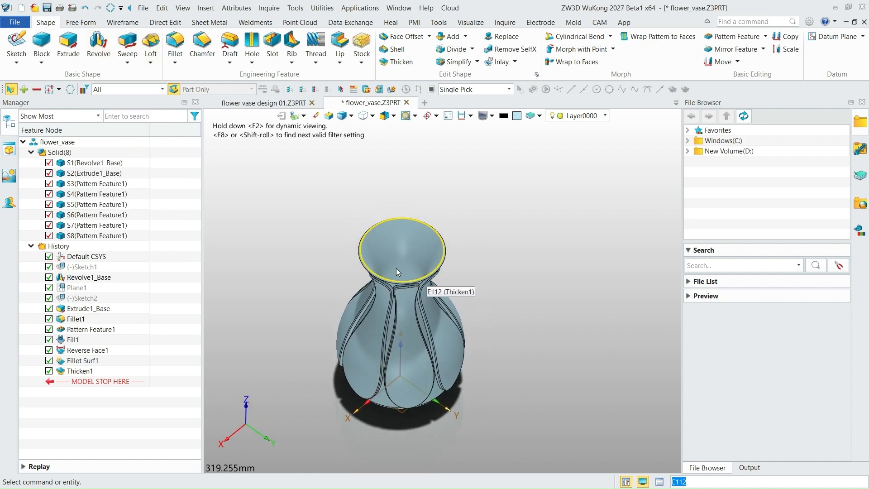
scroll(396, 268, "up", 5)
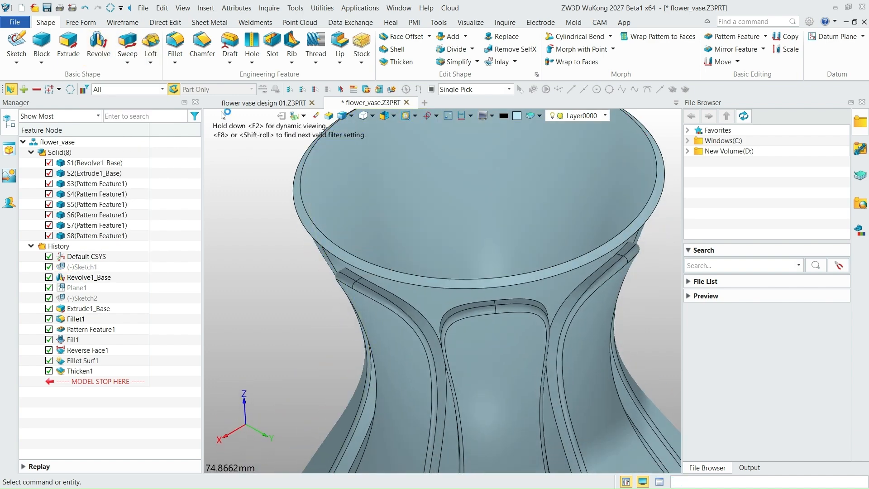
left_click(174, 46)
left_click(309, 233)
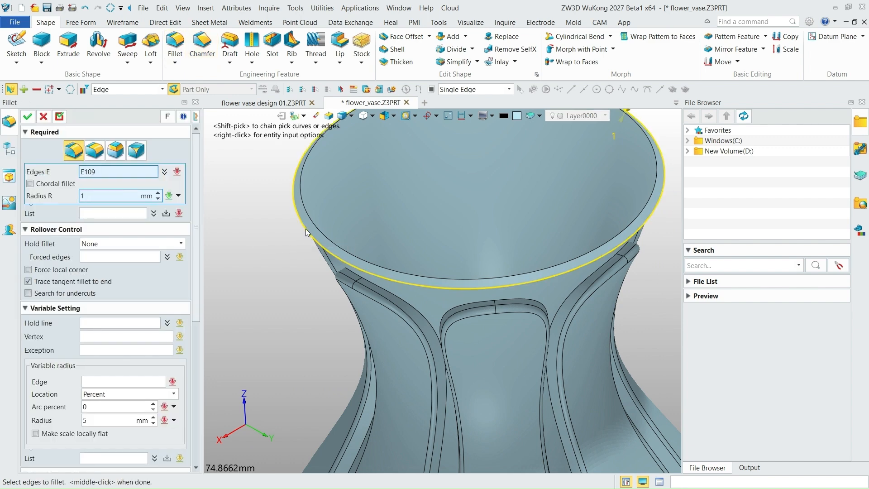
left_click(308, 225)
right_click_drag(311, 221, 311, 194)
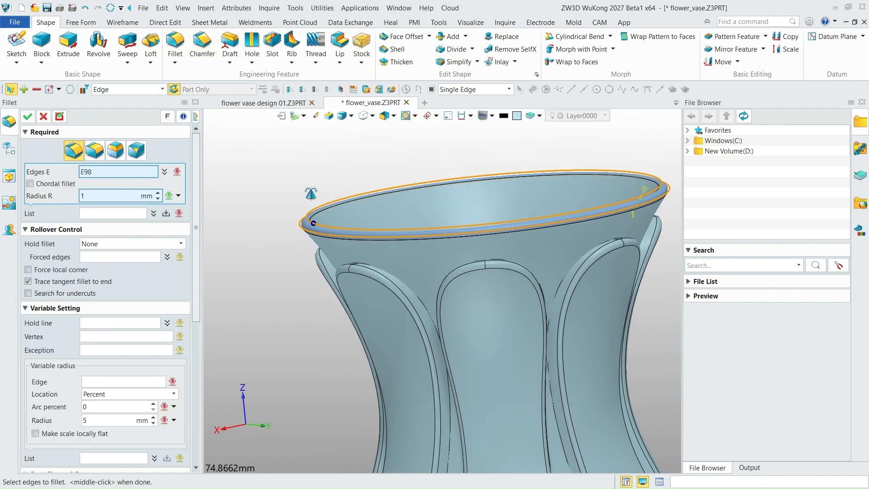
scroll(310, 221, "up", 6)
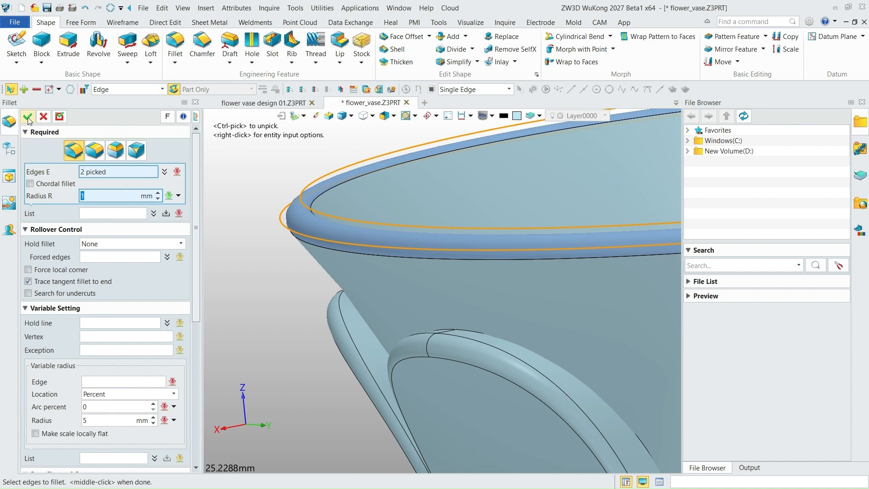
middle_click(230, 235)
- Inspect the rounded rim up close and the whole vase from above and from the side
scroll(268, 241, "down", 8)
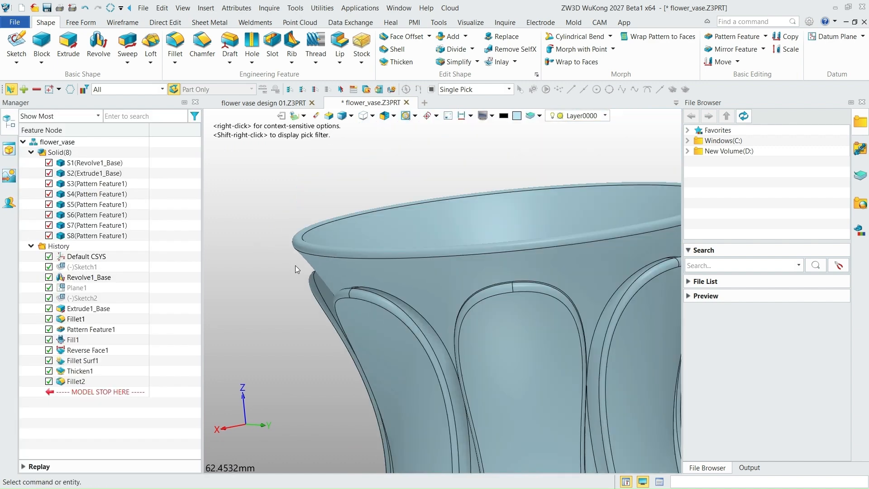
scroll(387, 249, "up", 3)
right_click_drag(387, 250, 398, 289)
scroll(446, 285, "down", 4)
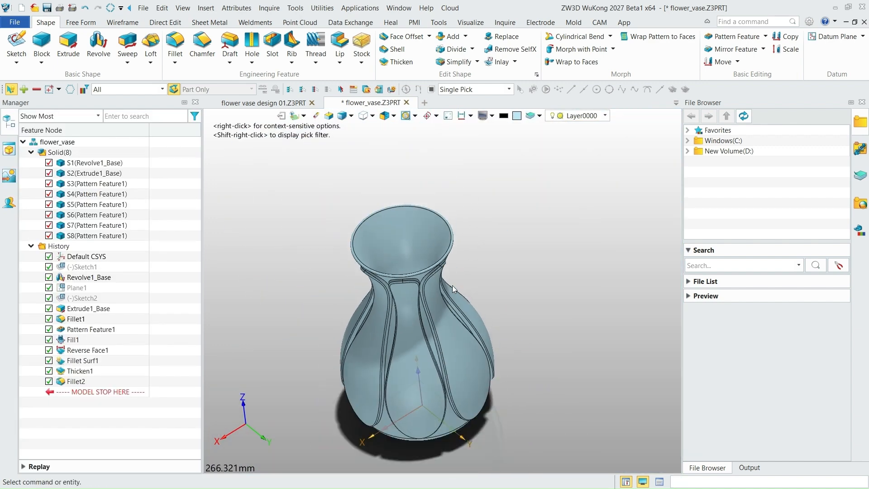
right_click_drag(453, 286, 479, 240)
scroll(426, 320, "up", 2)
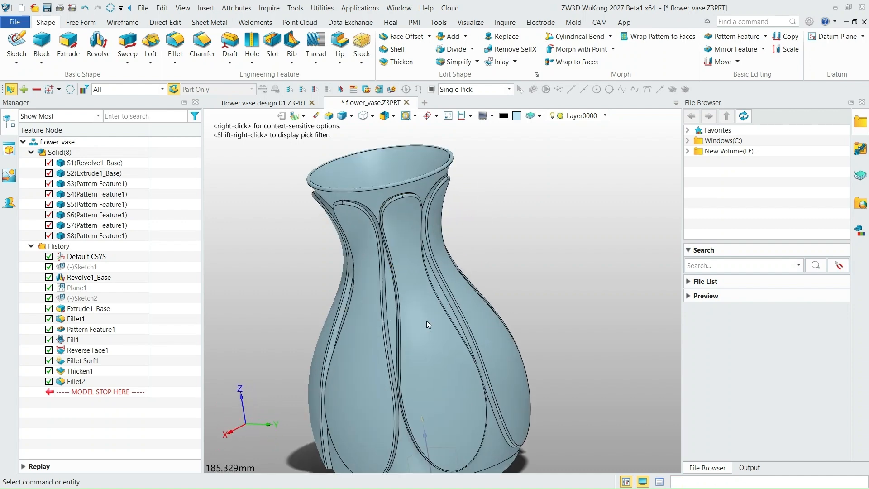
scroll(427, 320, "down", 1)
right_click_drag(458, 309, 443, 335)
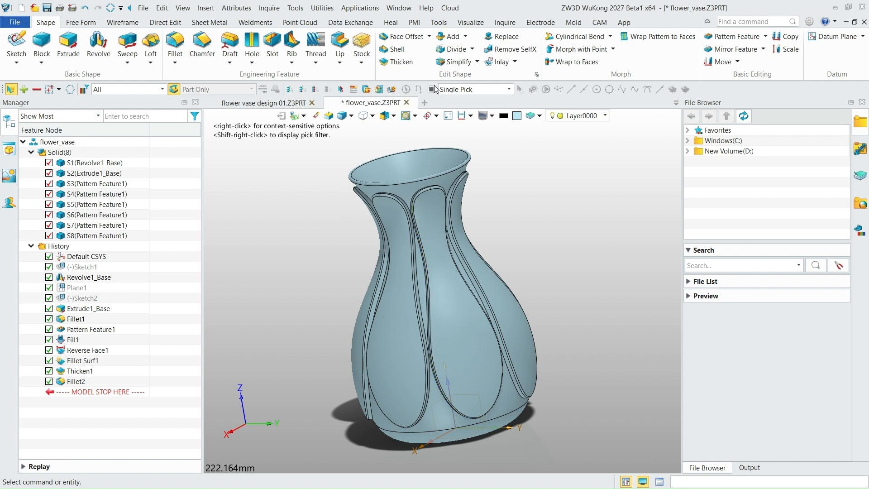
- Pick the revolved vase body for a new appearance, reset the colour to default, and set it to red (255,0,0)
left_click(470, 23)
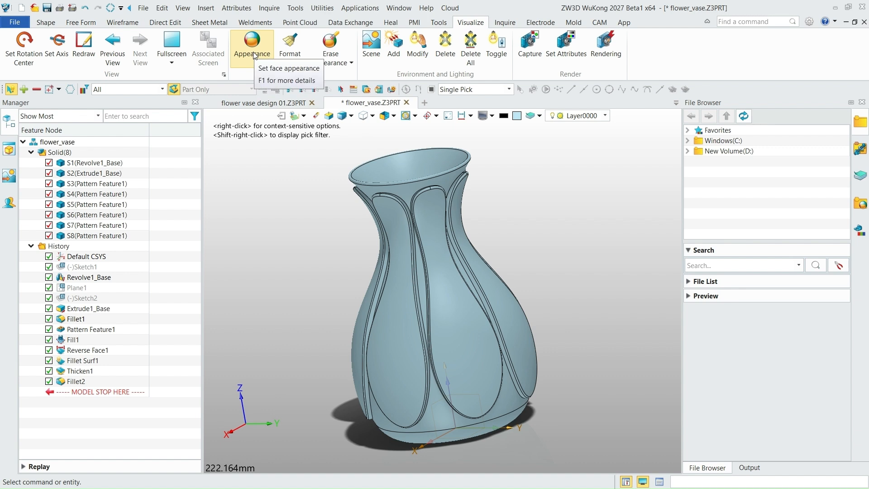
left_click(252, 45)
left_click(440, 418)
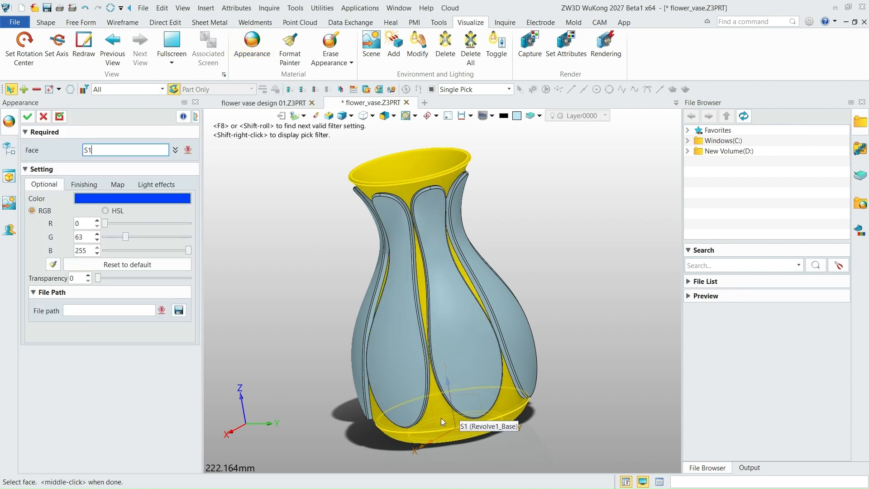
left_click(151, 264)
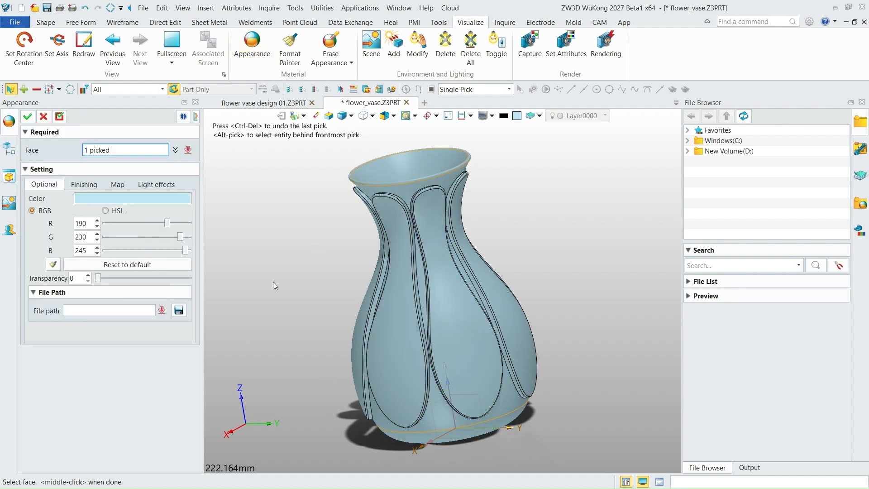
left_click(103, 198)
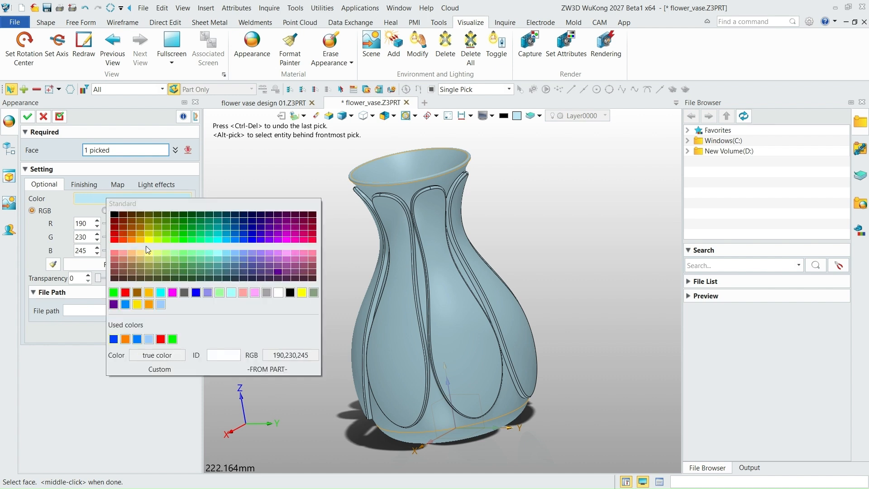
left_click(125, 294)
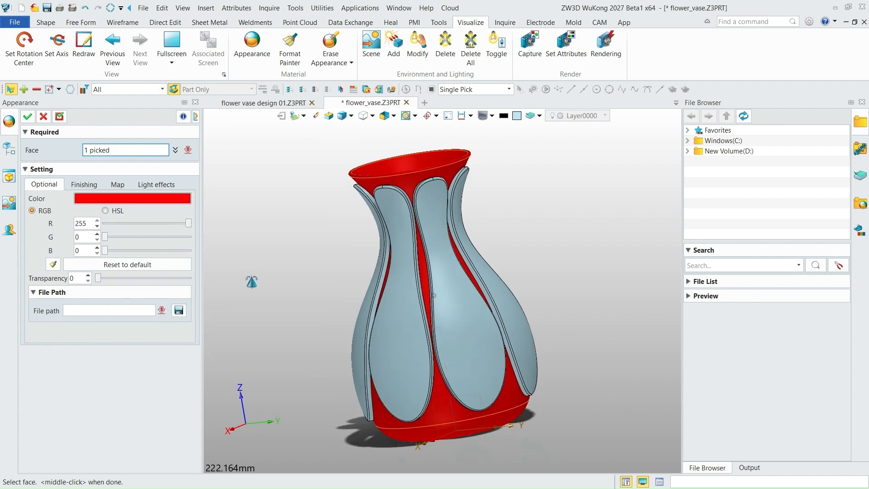
- Try the Checker board finish on the vase body, and replace it with the Polished finish
left_click(89, 185)
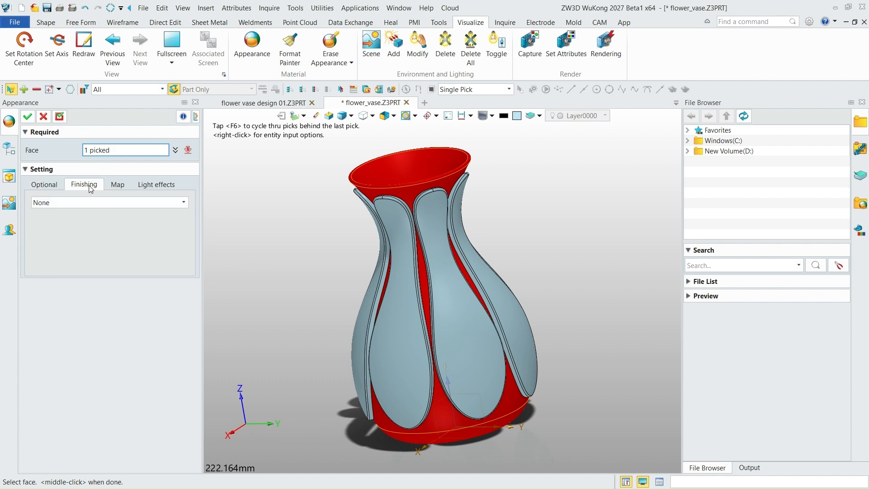
left_click(78, 203)
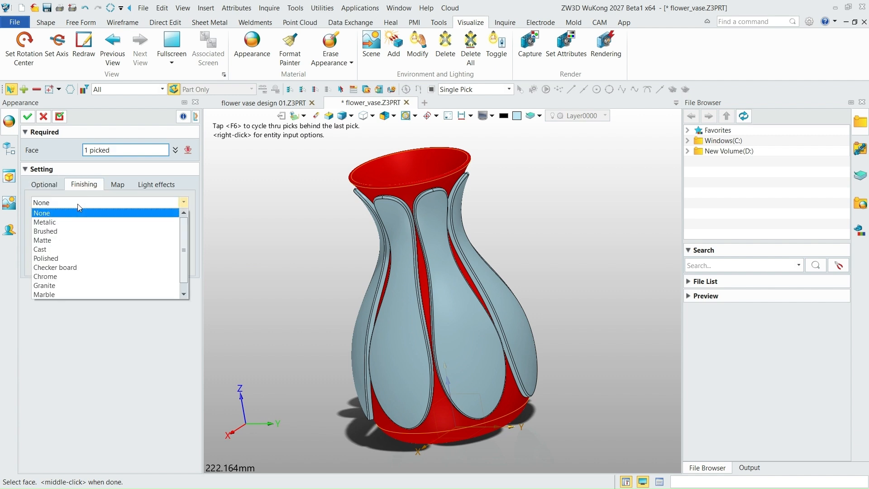
left_click(67, 268)
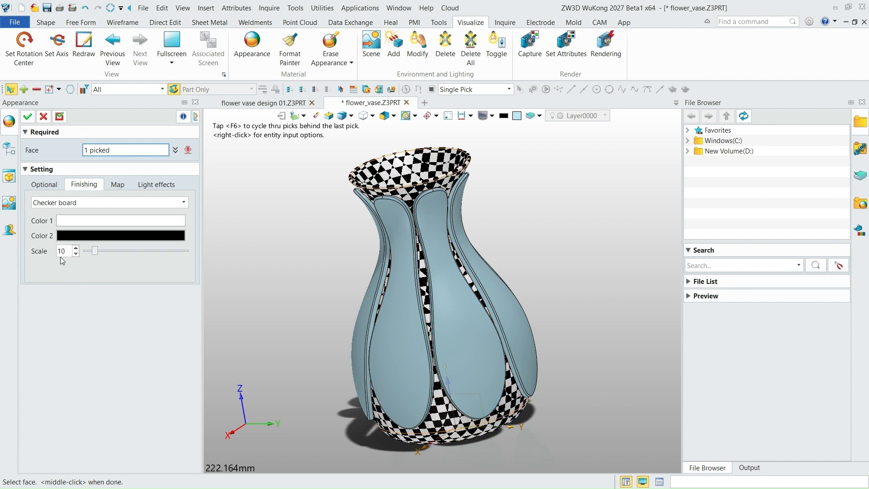
left_click(78, 202)
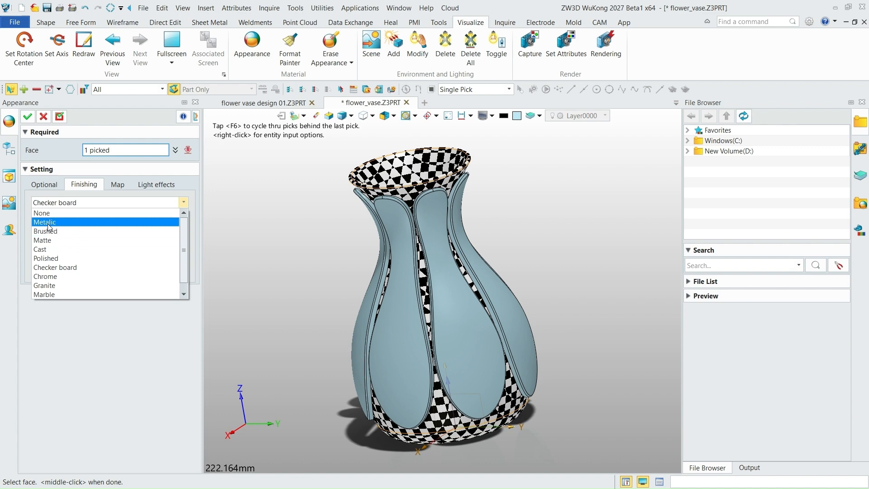
left_click(50, 260)
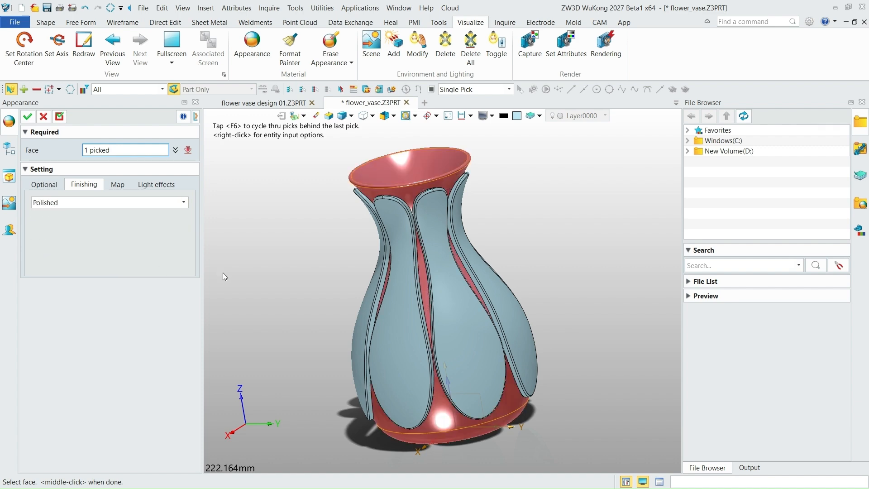
mouse_move(262, 267)
right_mouse_down()
mouse_move(266, 252)
mouse_move(267, 266)
right_mouse_up()
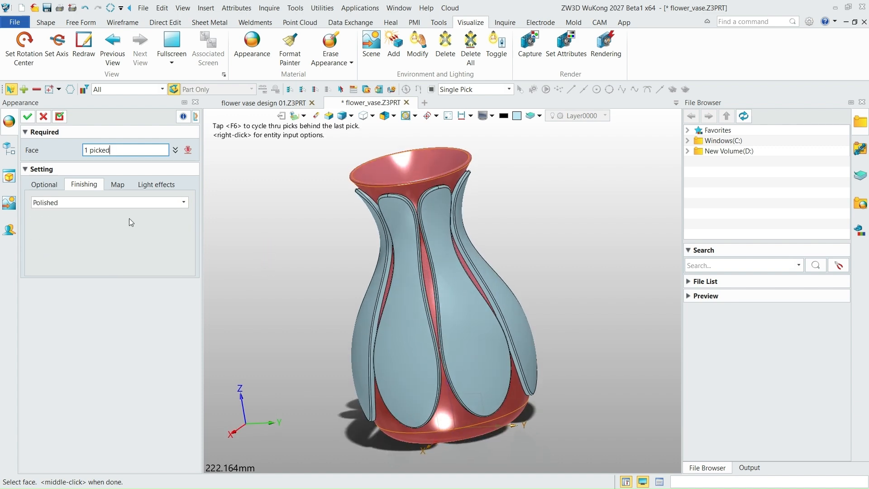
- Review the body's map and light effect settings and apply the polished red appearance
left_click(120, 187)
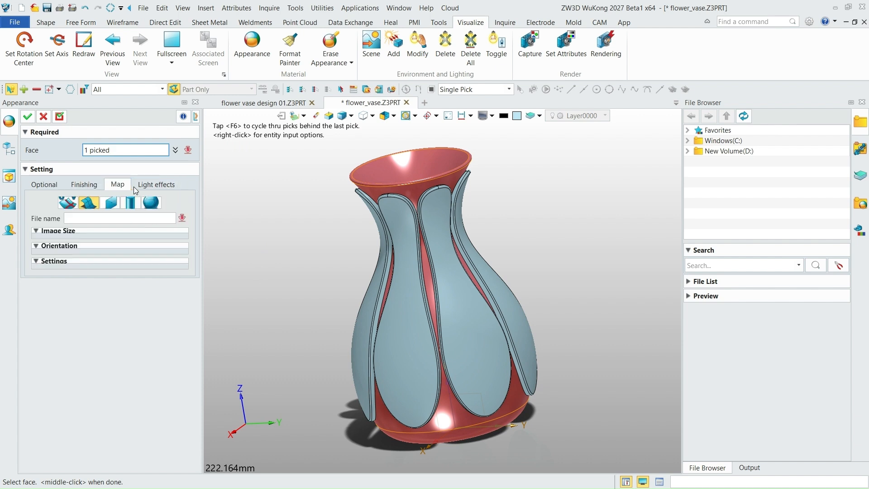
left_click(147, 187)
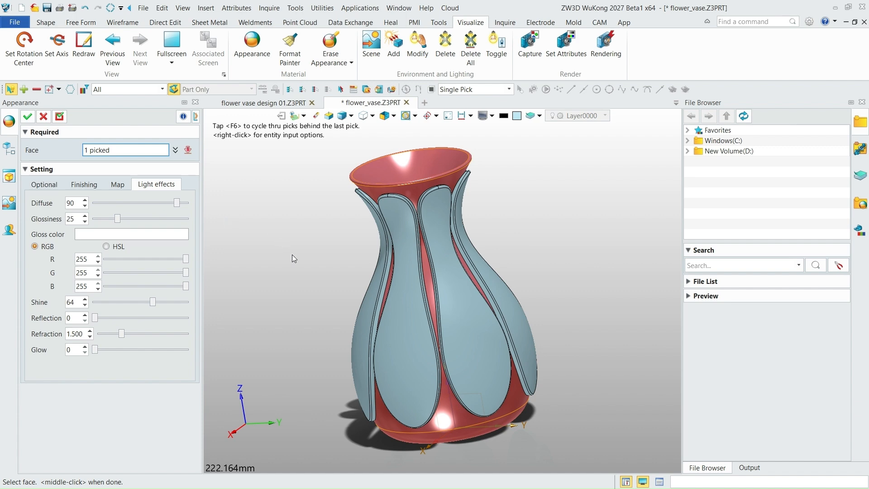
mouse_move(292, 255)
right_mouse_down()
mouse_move(291, 246)
mouse_move(287, 263)
mouse_move(292, 249)
right_mouse_up()
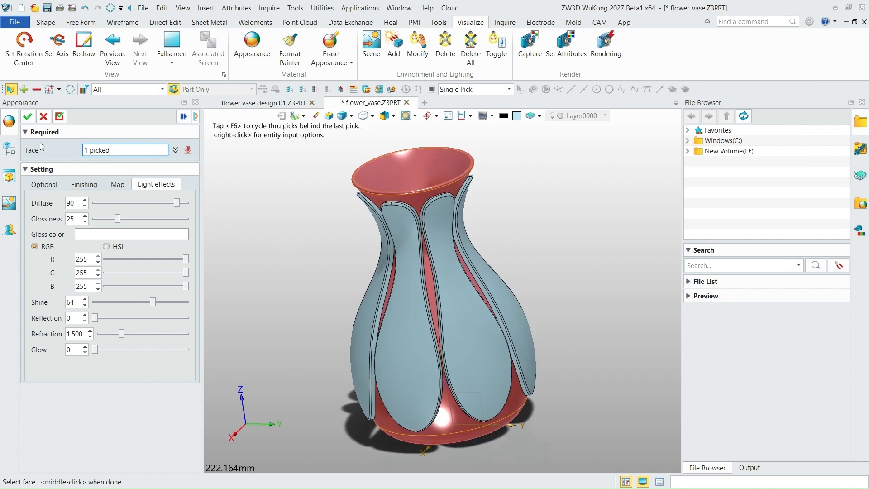
left_click(28, 117)
right_click_drag(400, 251, 494, 248)
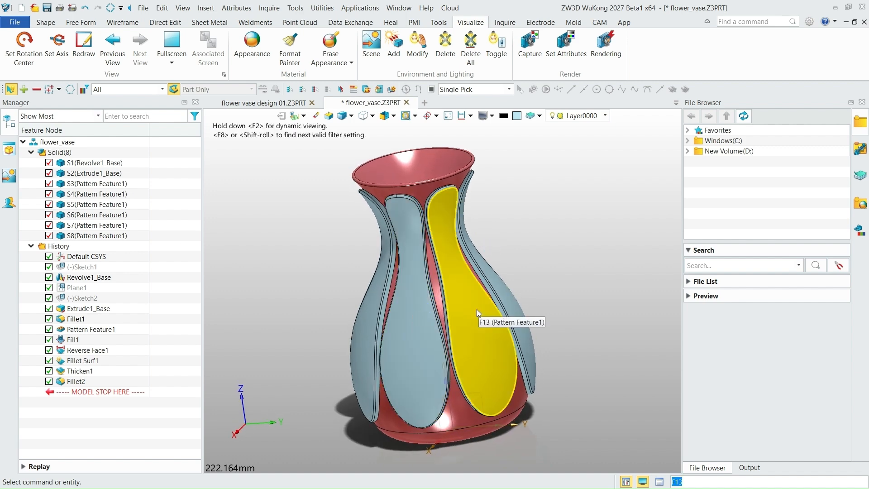
scroll(498, 259, "down", 2)
scroll(498, 259, "up", 2)
right_click_drag(545, 258, 530, 262)
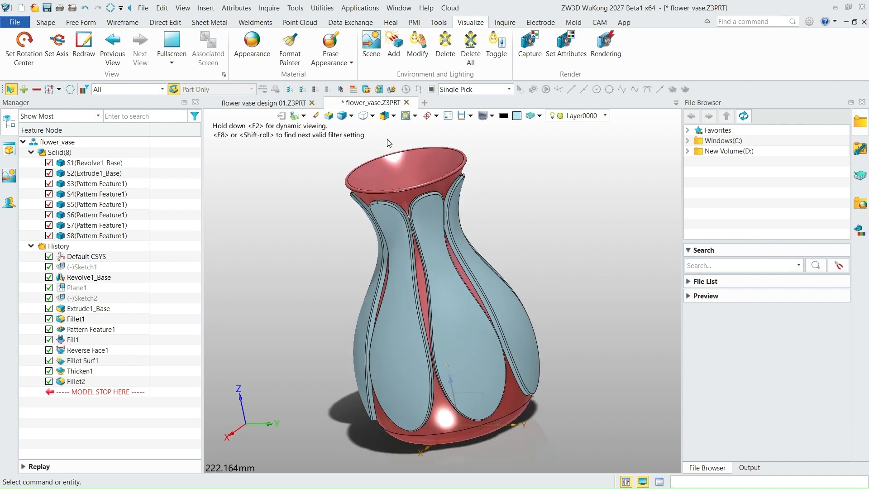
- Start a new appearance and pick all seven raised panel bodies around the vase
left_click(252, 44)
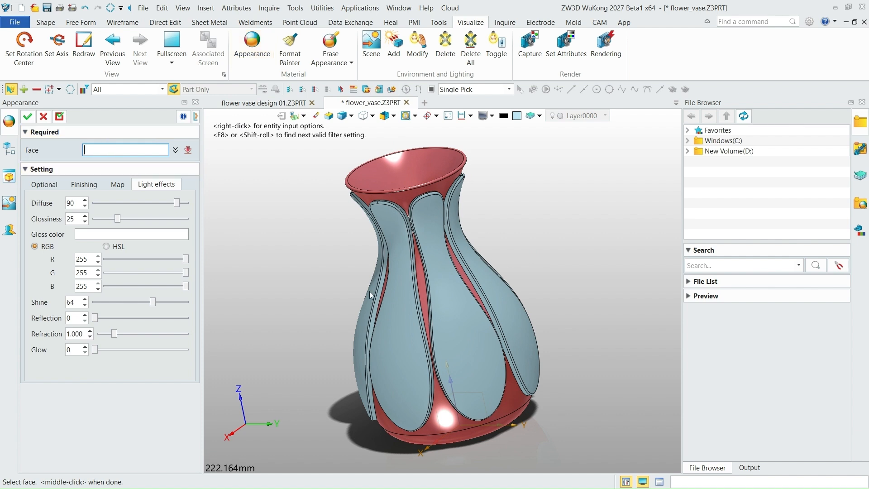
left_click(452, 320)
left_click(453, 320)
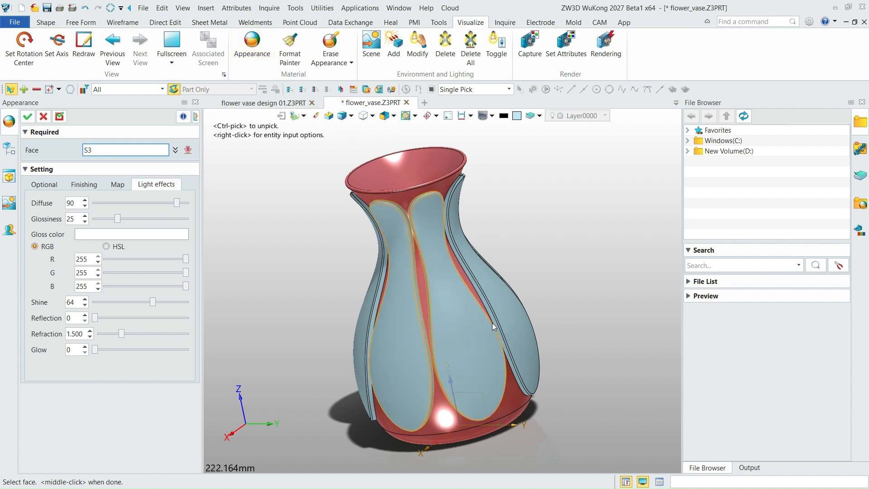
left_click(506, 319)
right_click_drag(579, 311, 498, 311)
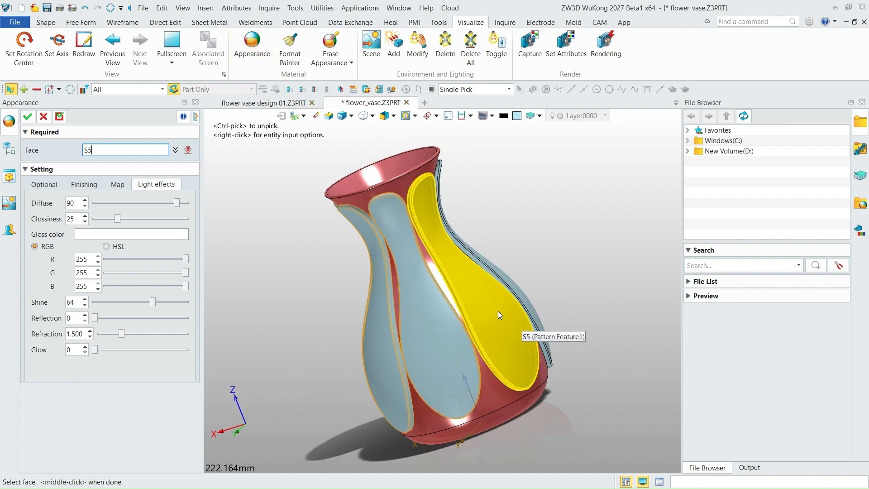
right_click_drag(555, 268, 474, 300)
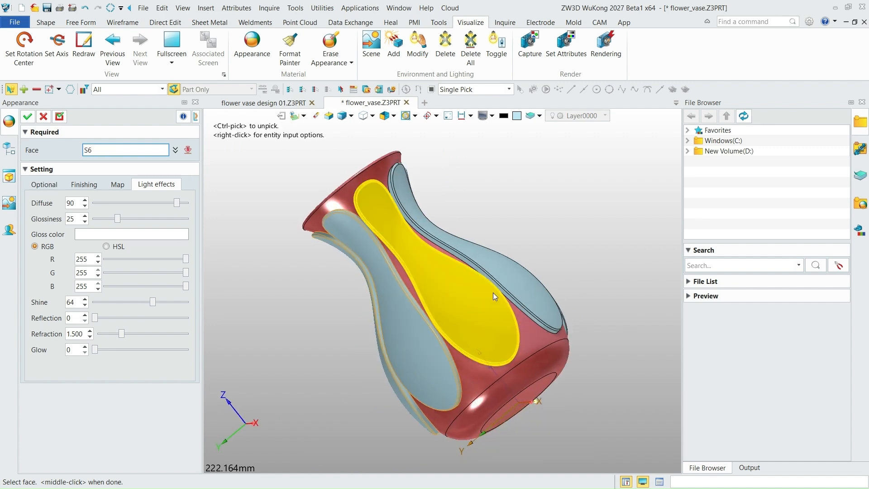
left_click(493, 293)
right_click_drag(582, 235, 463, 318)
right_click_drag(571, 243, 536, 269)
- Try blue (0,127,255) as the colour of the seven picked panels
left_click(48, 186)
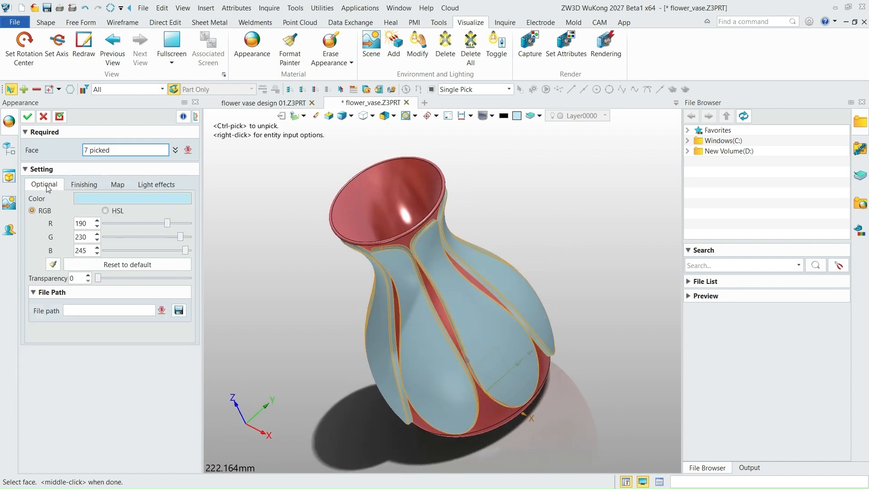
left_click(107, 199)
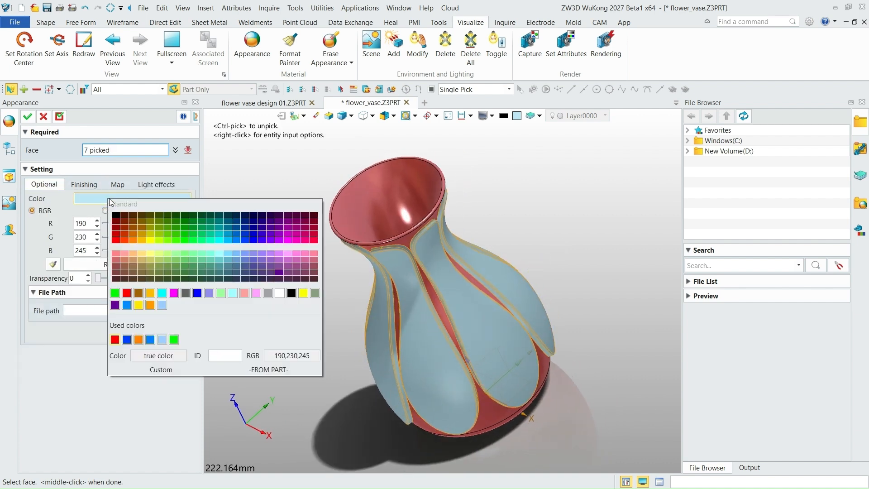
left_click(238, 241)
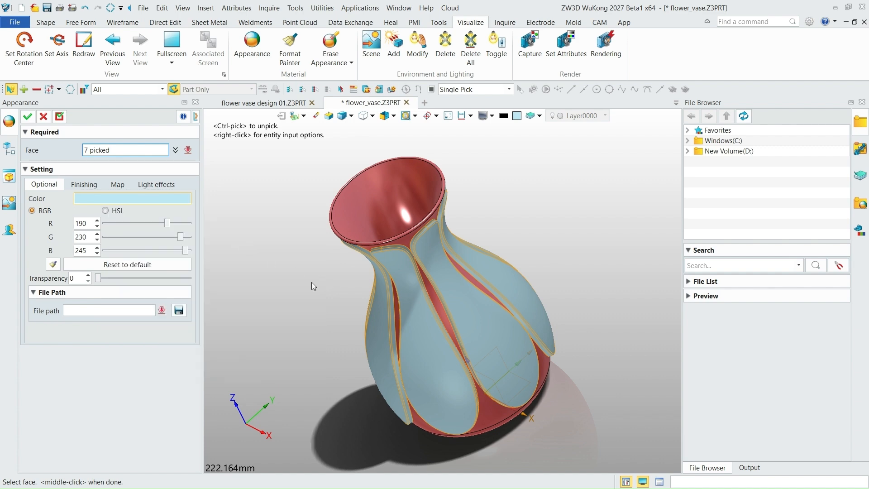
middle_click_drag(311, 281, 316, 242)
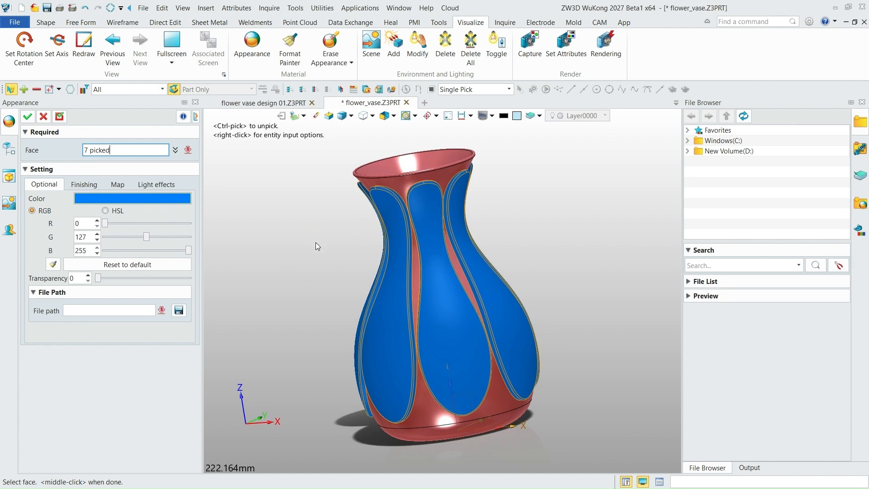
- Set the colour of the seven picked panels to amber yellow (255,188,0)
left_click(108, 199)
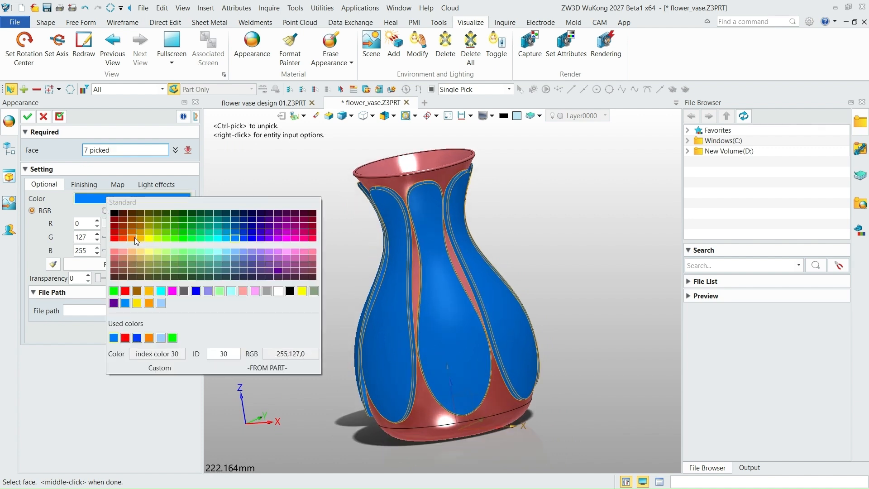
key("Escape")
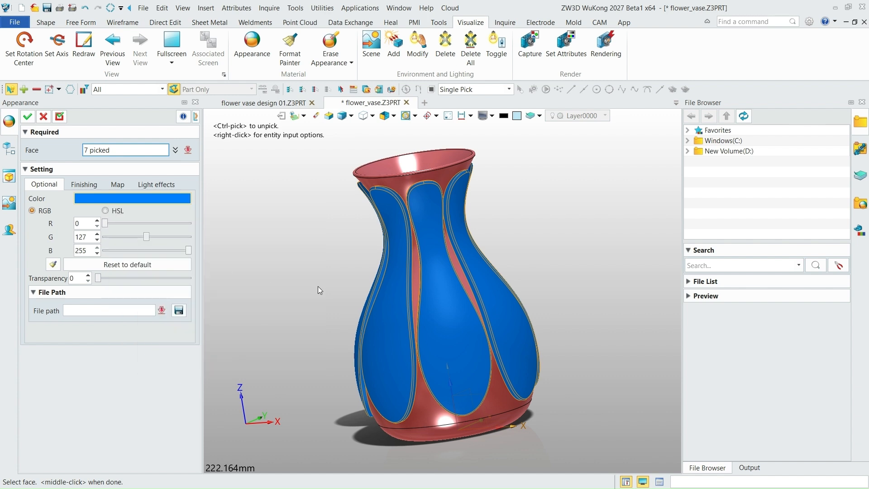
middle_click_drag(288, 276, 297, 274)
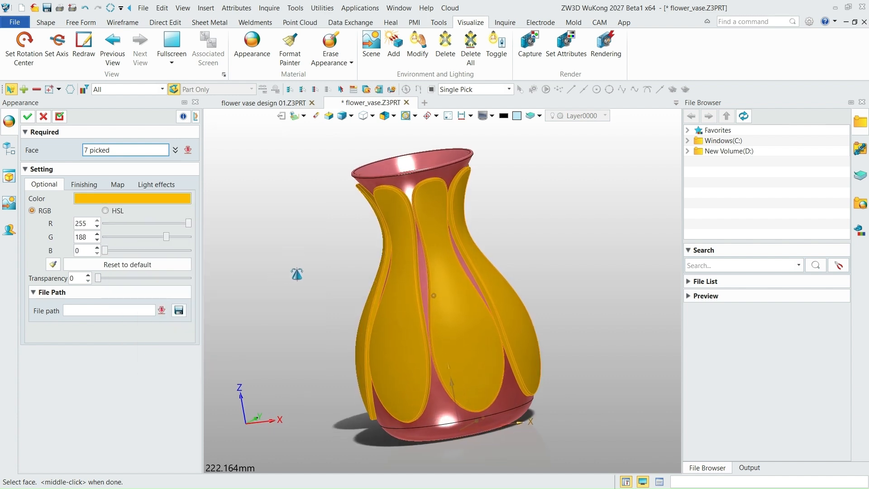
- Give the seven panels the Metalic finish and apply the appearance
left_click(89, 185)
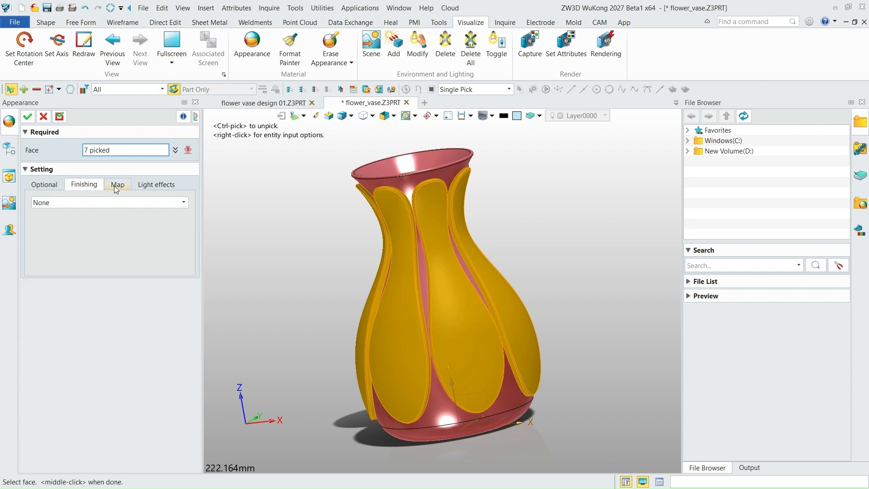
left_click(104, 204)
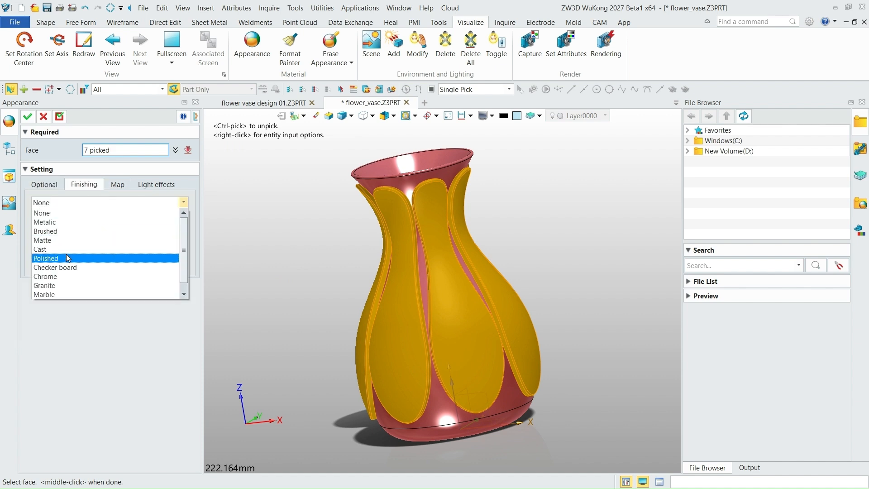
left_click(54, 222)
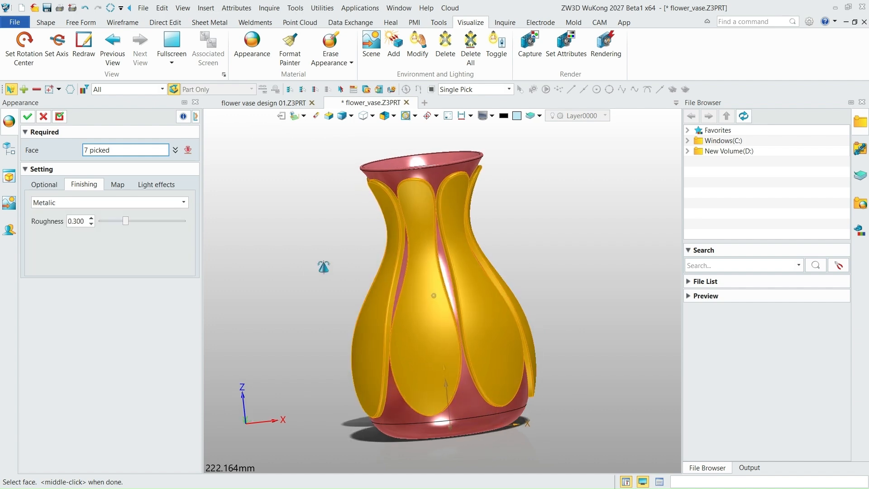
left_click(28, 117)
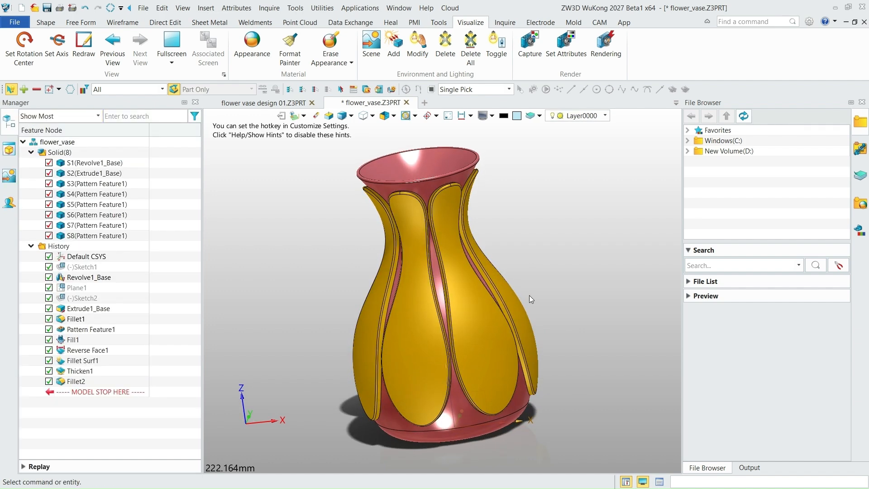
- Examine the coloured panels up close and the whole vase from several sides, and bring back the shape modelling tools
scroll(533, 295, "up", 2)
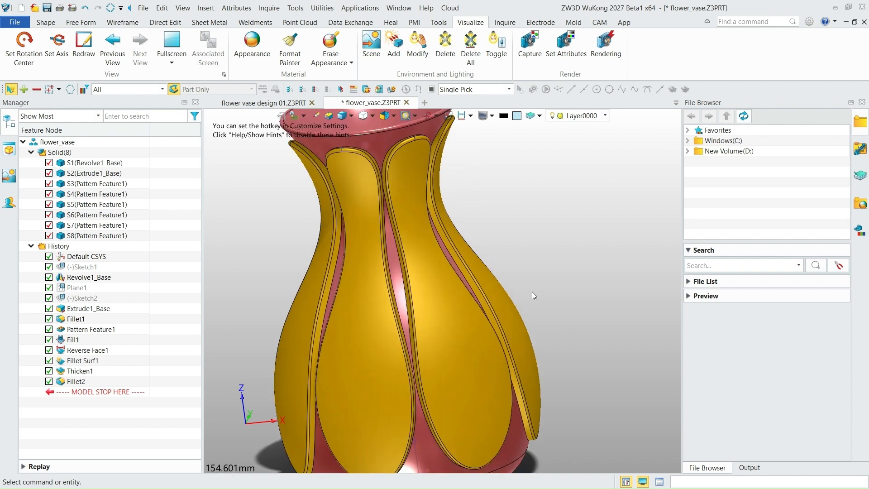
scroll(532, 296, "down", 2)
middle_click_drag(533, 296, 458, 306)
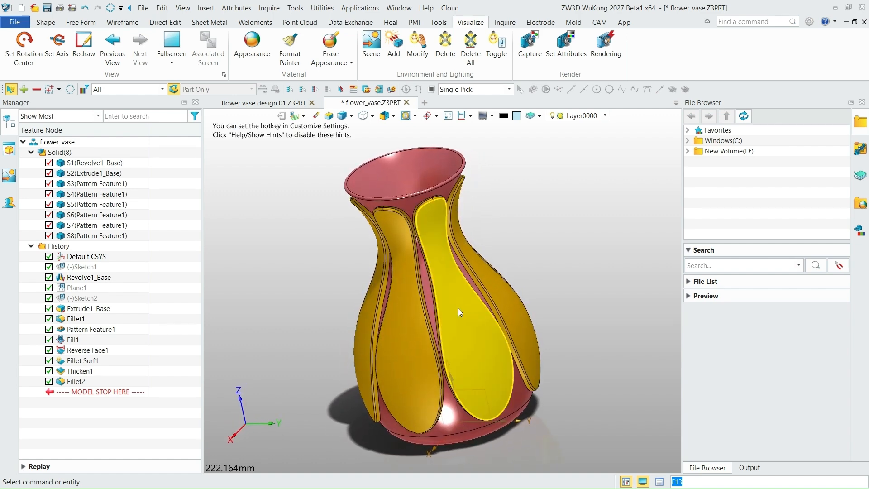
left_click(46, 23)
mouse_move(539, 283)
middle_mouse_down()
mouse_move(529, 268)
mouse_move(529, 278)
middle_mouse_up()
mouse_move(561, 488)
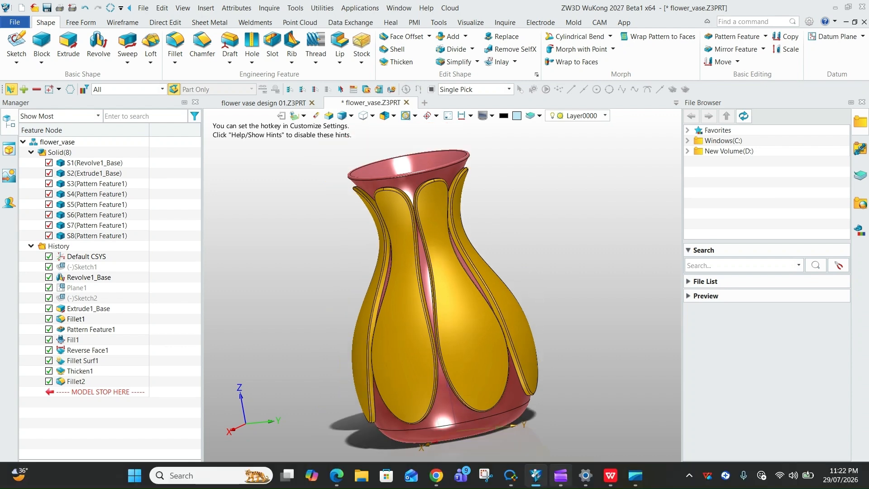